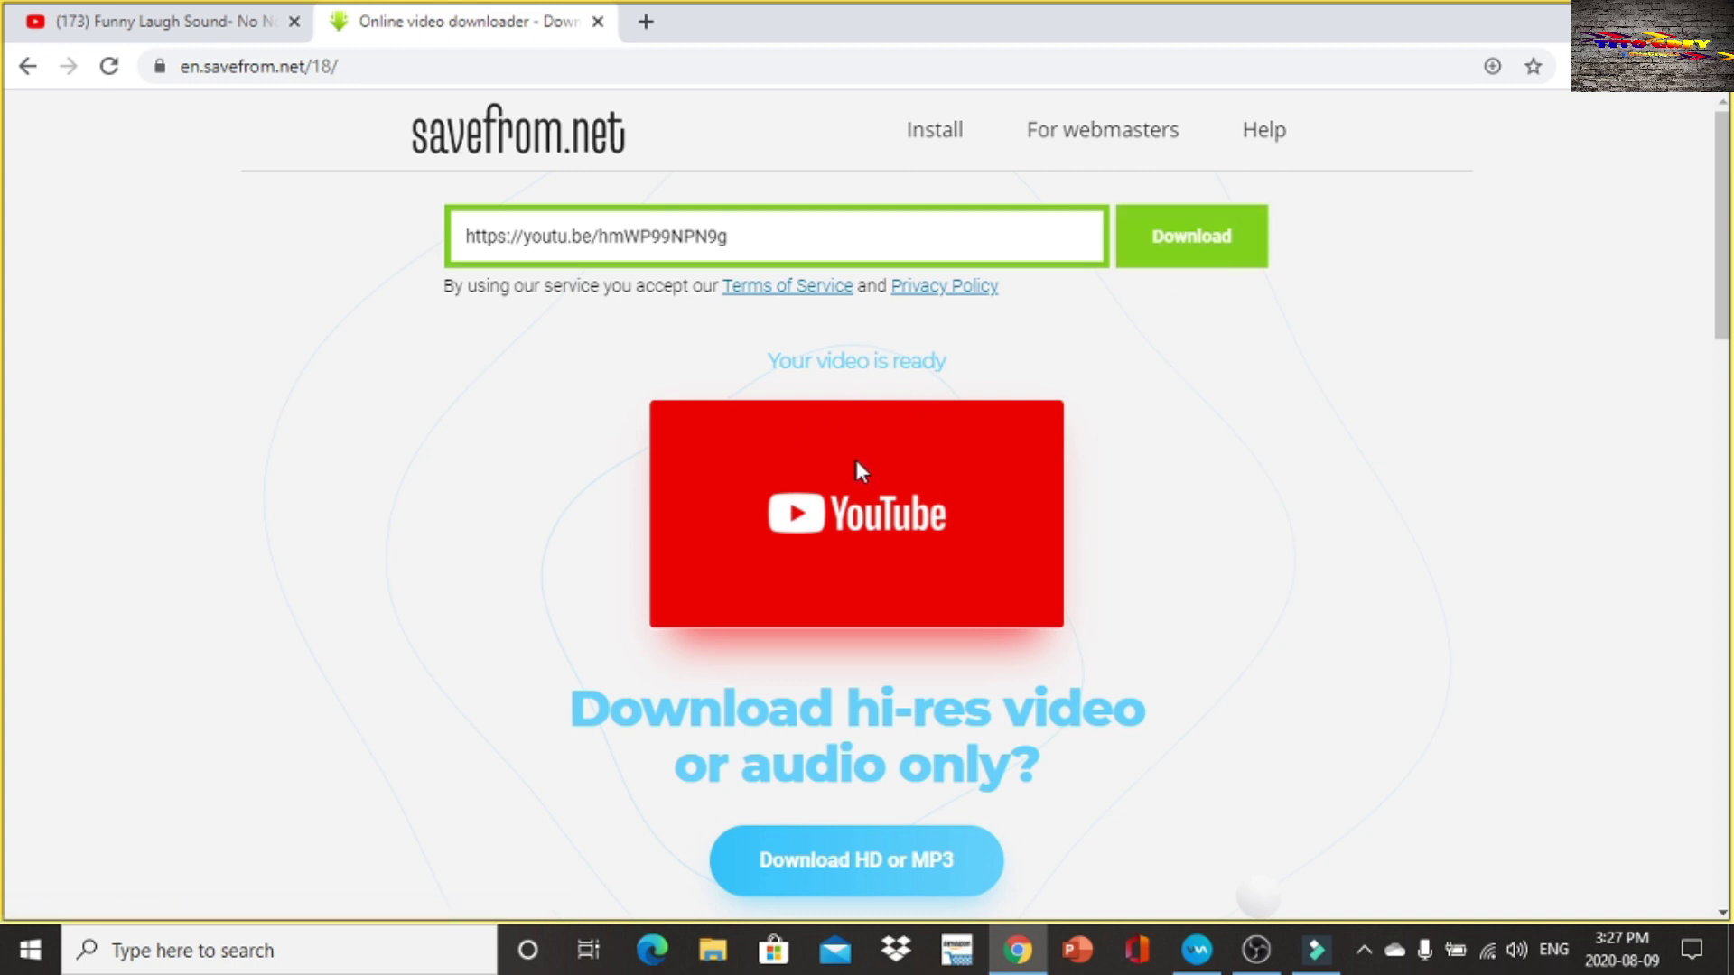
Step: Submit the pasted YouTube link to the video downloader to get its free download options
{"action": "scroll", "coordinate": [925, 600], "scroll_direction": "down", "scroll_amount": 1}
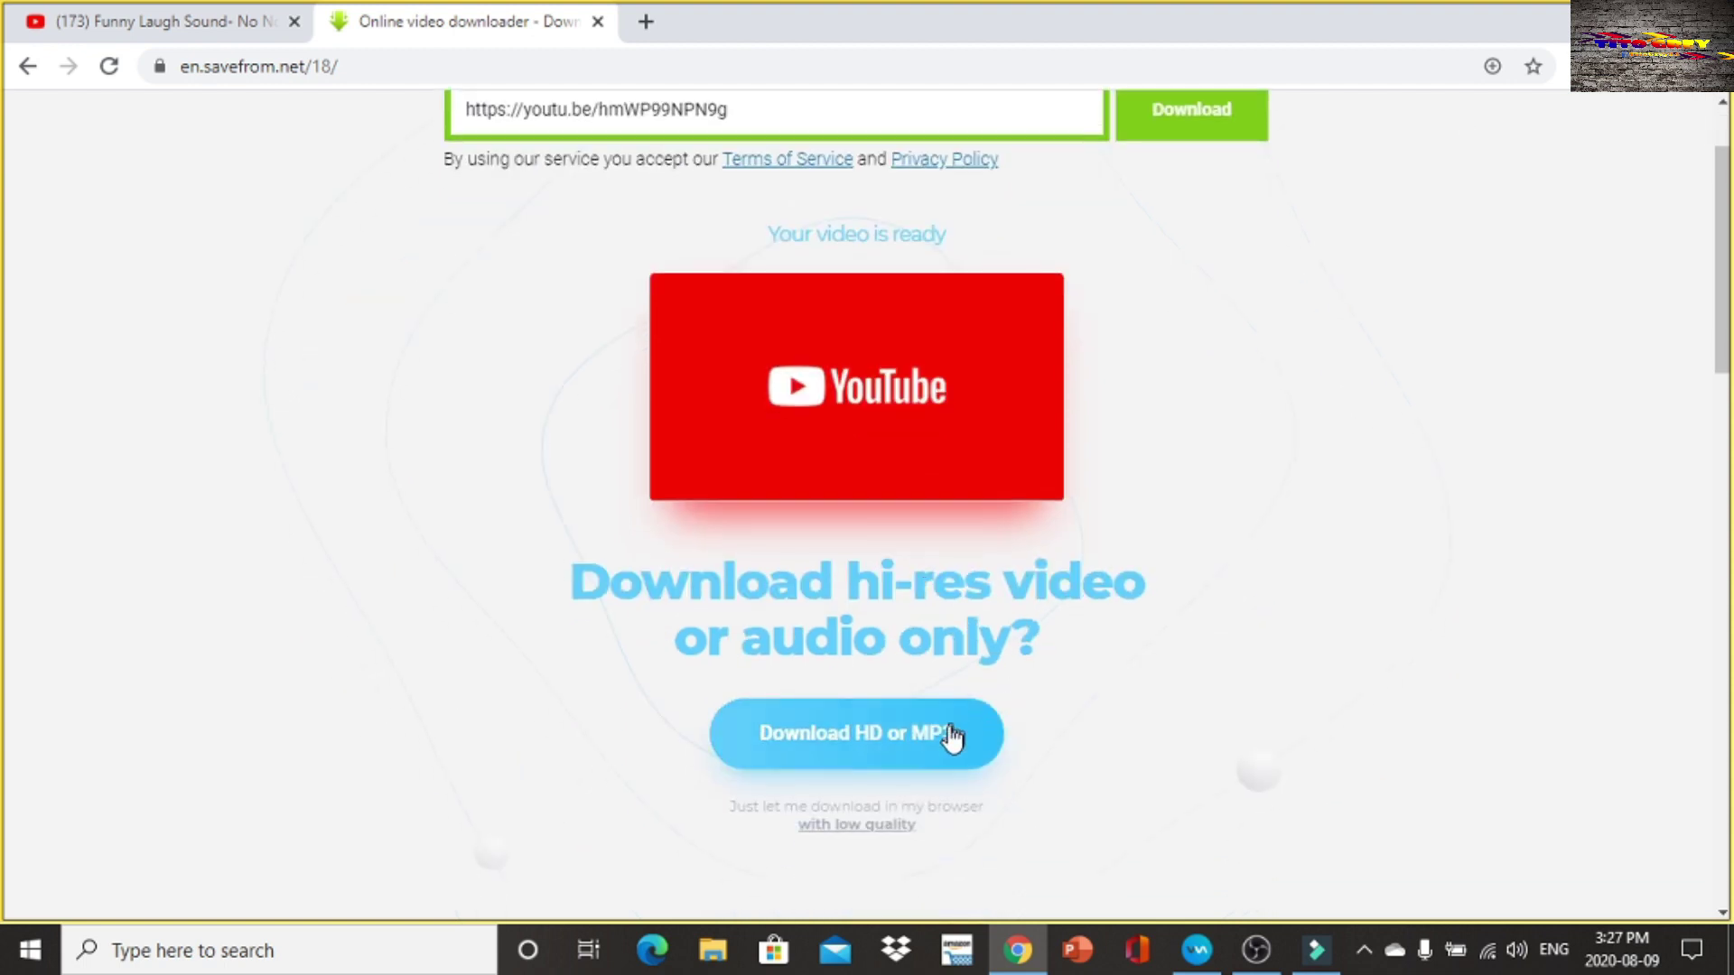
{"action": "left_click", "coordinate": [933, 747]}
{"action": "left_click", "coordinate": [545, 181]}
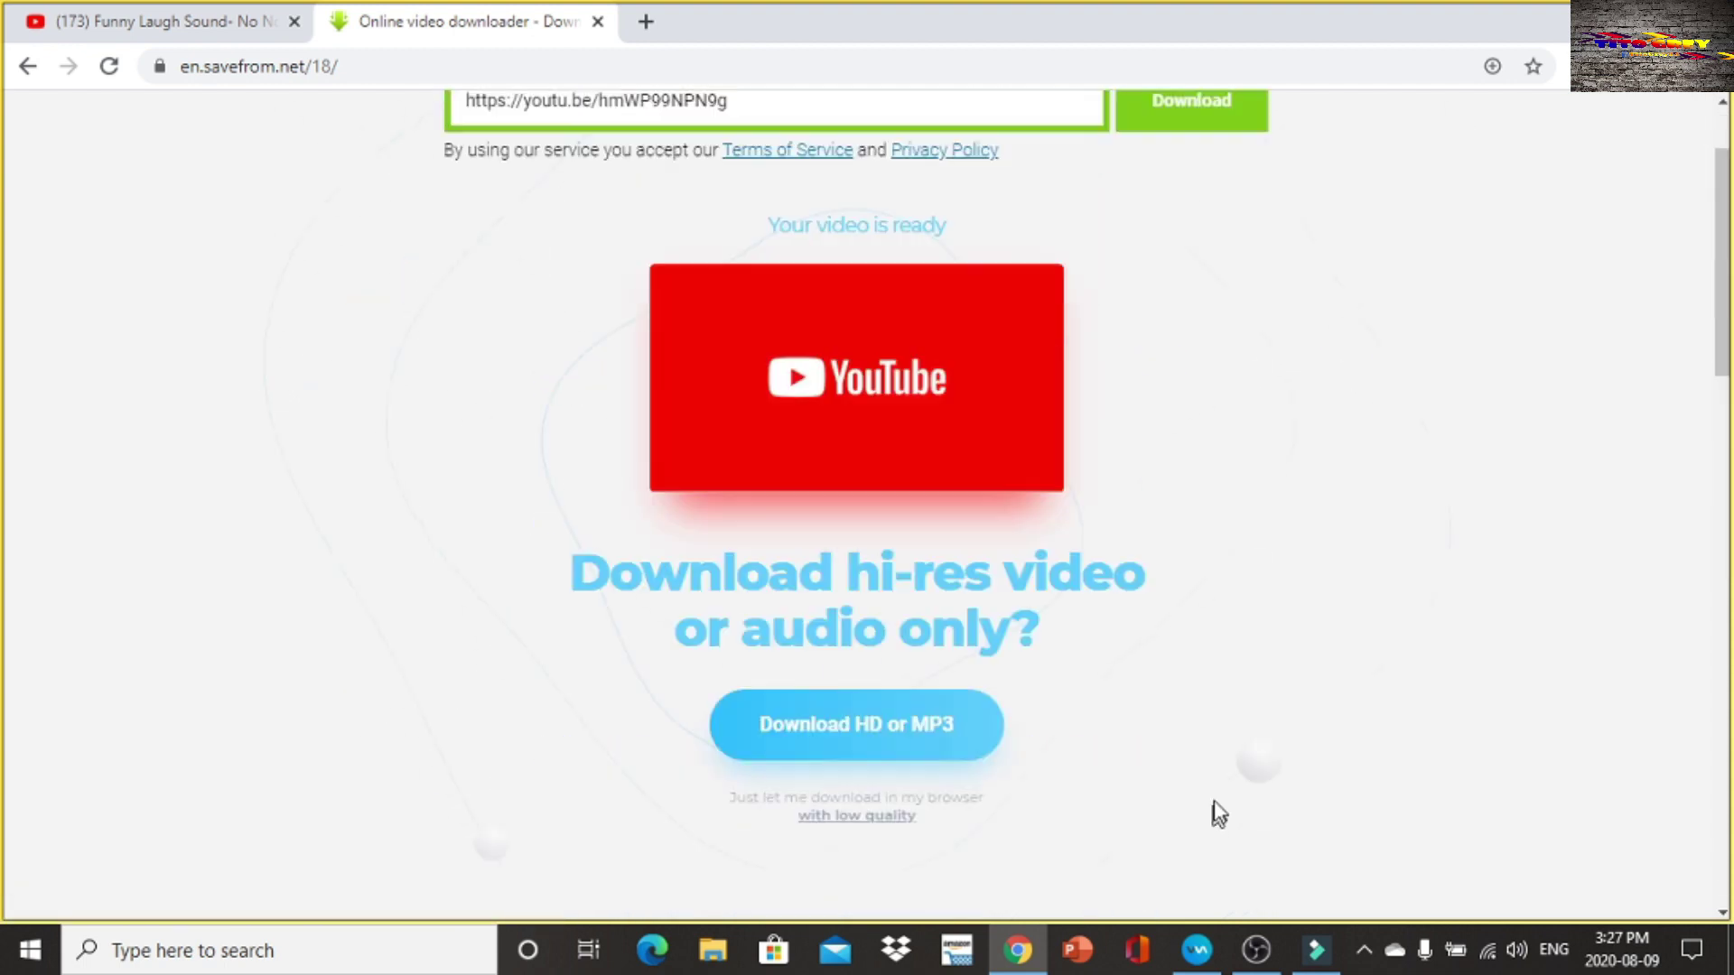
{"action": "scroll", "coordinate": [1211, 813], "scroll_direction": "up", "scroll_amount": 1}
{"action": "left_click", "coordinate": [1235, 260]}
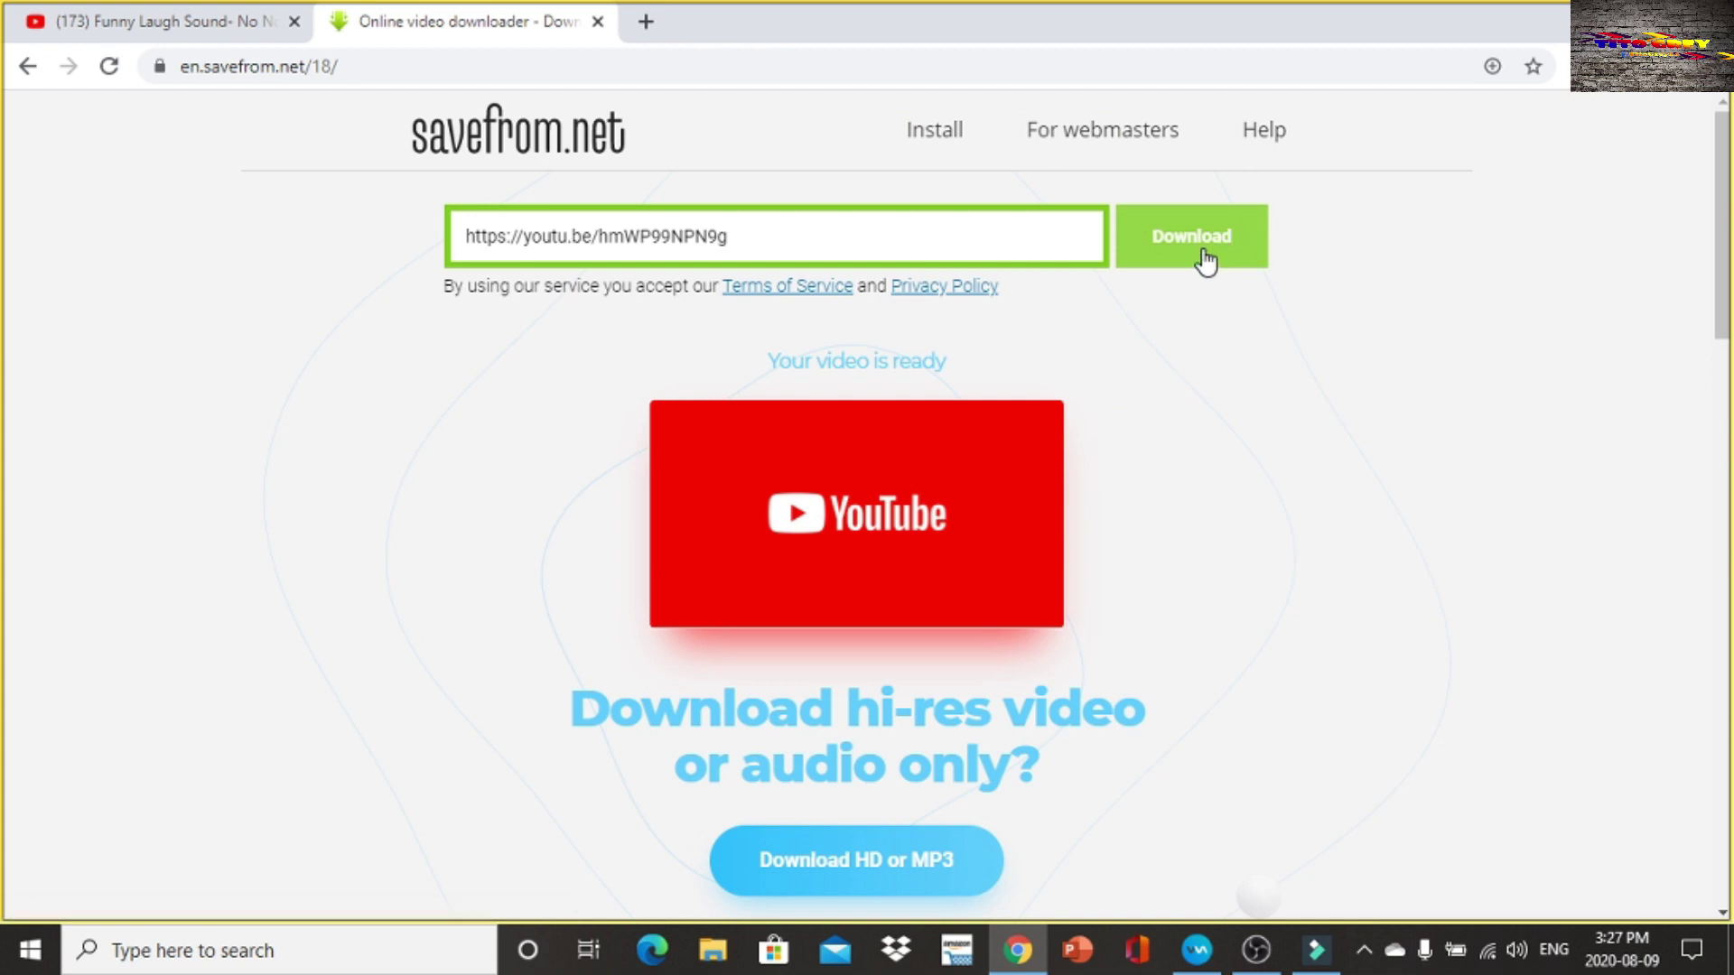
{"action": "left_click", "coordinate": [1206, 262]}
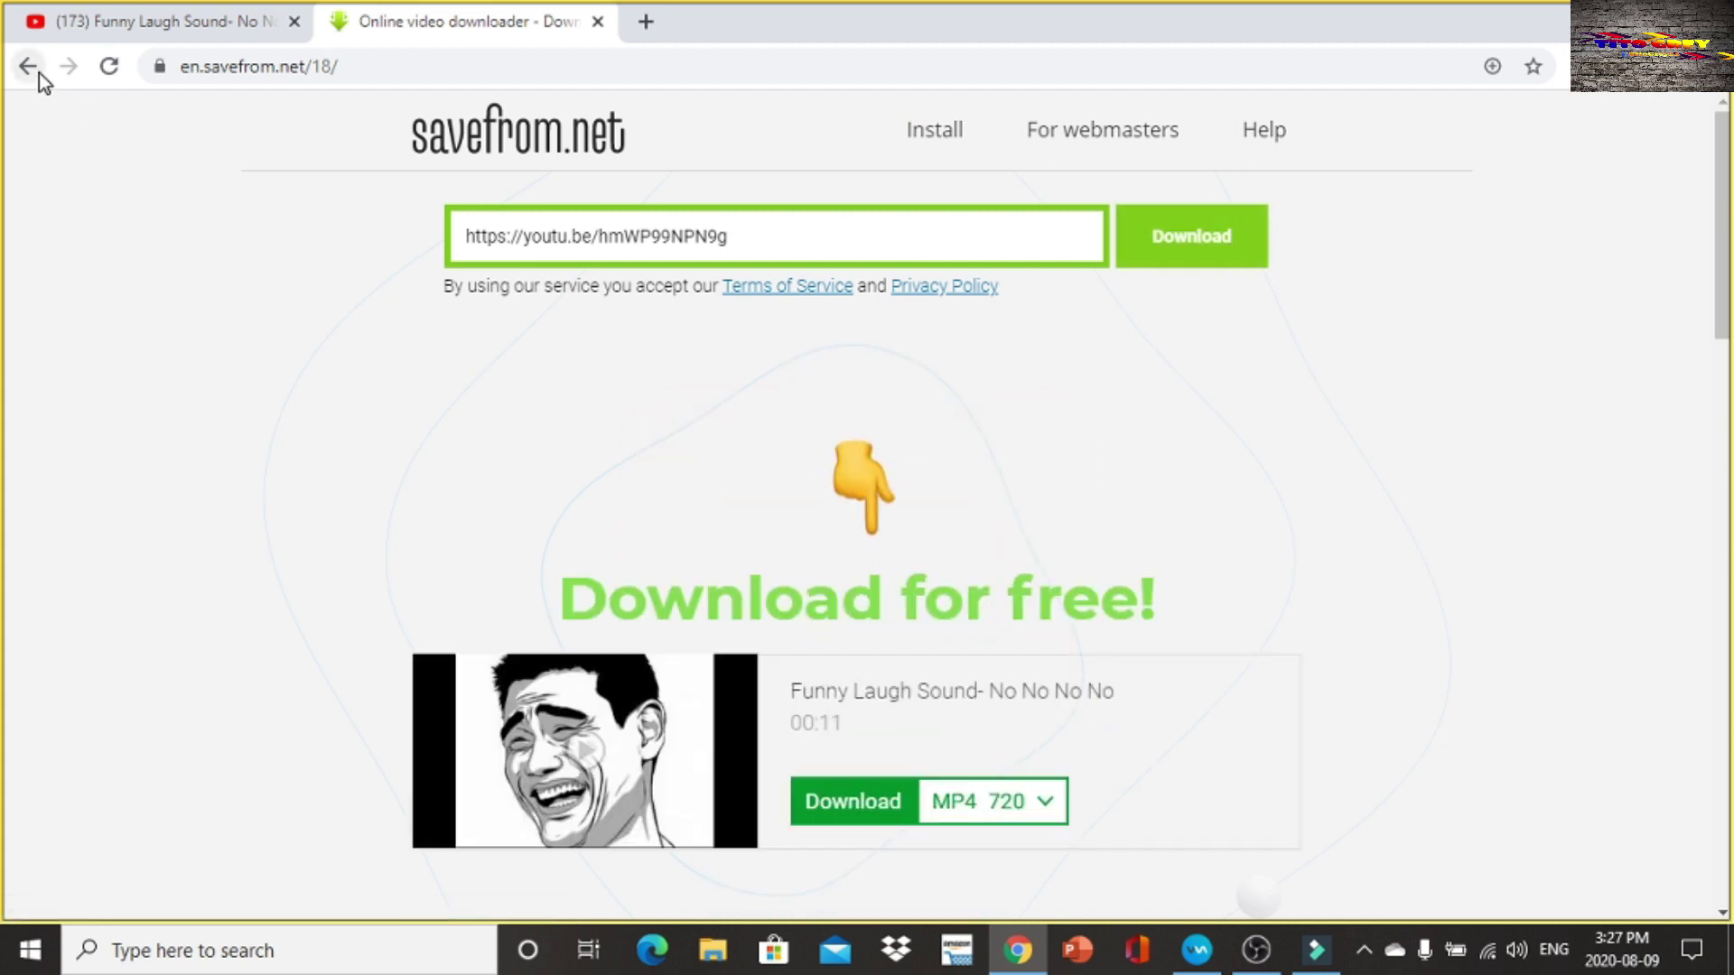
Step: Download the Funny Laugh Sound- No No No No video as MP4 720 and close the ad page that opens
{"action": "scroll", "coordinate": [1626, 380], "scroll_direction": "down", "scroll_amount": 2}
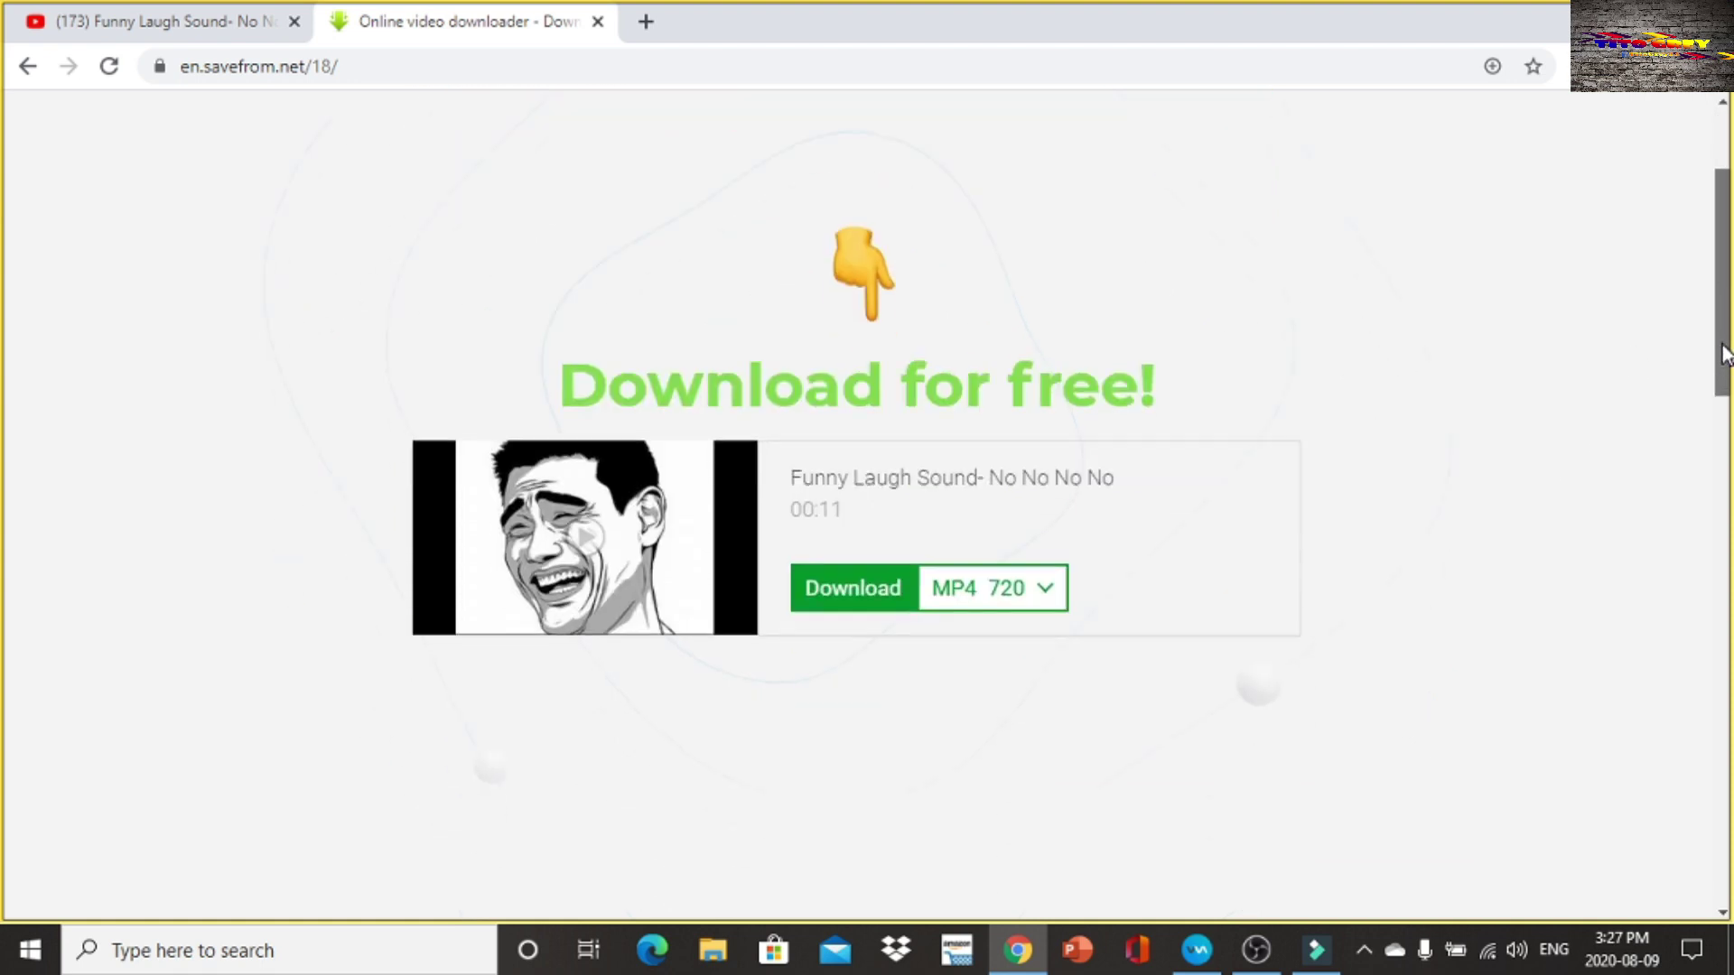
{"action": "left_click", "coordinate": [843, 596]}
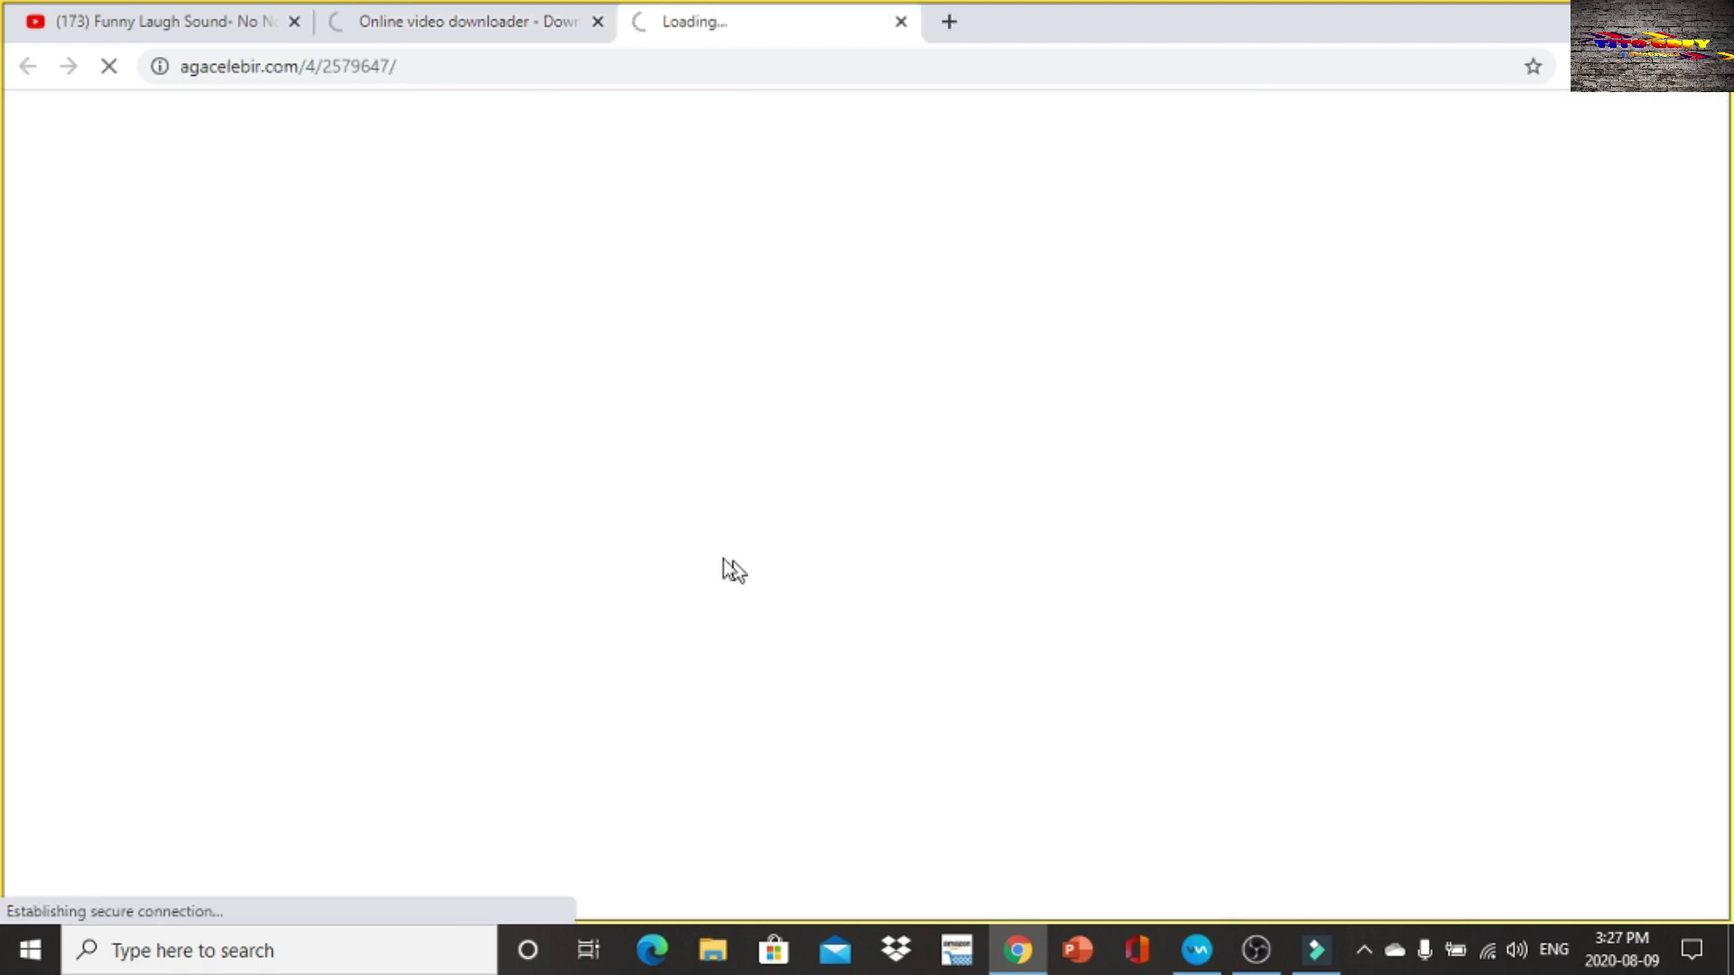
{"action": "left_click", "coordinate": [900, 21]}
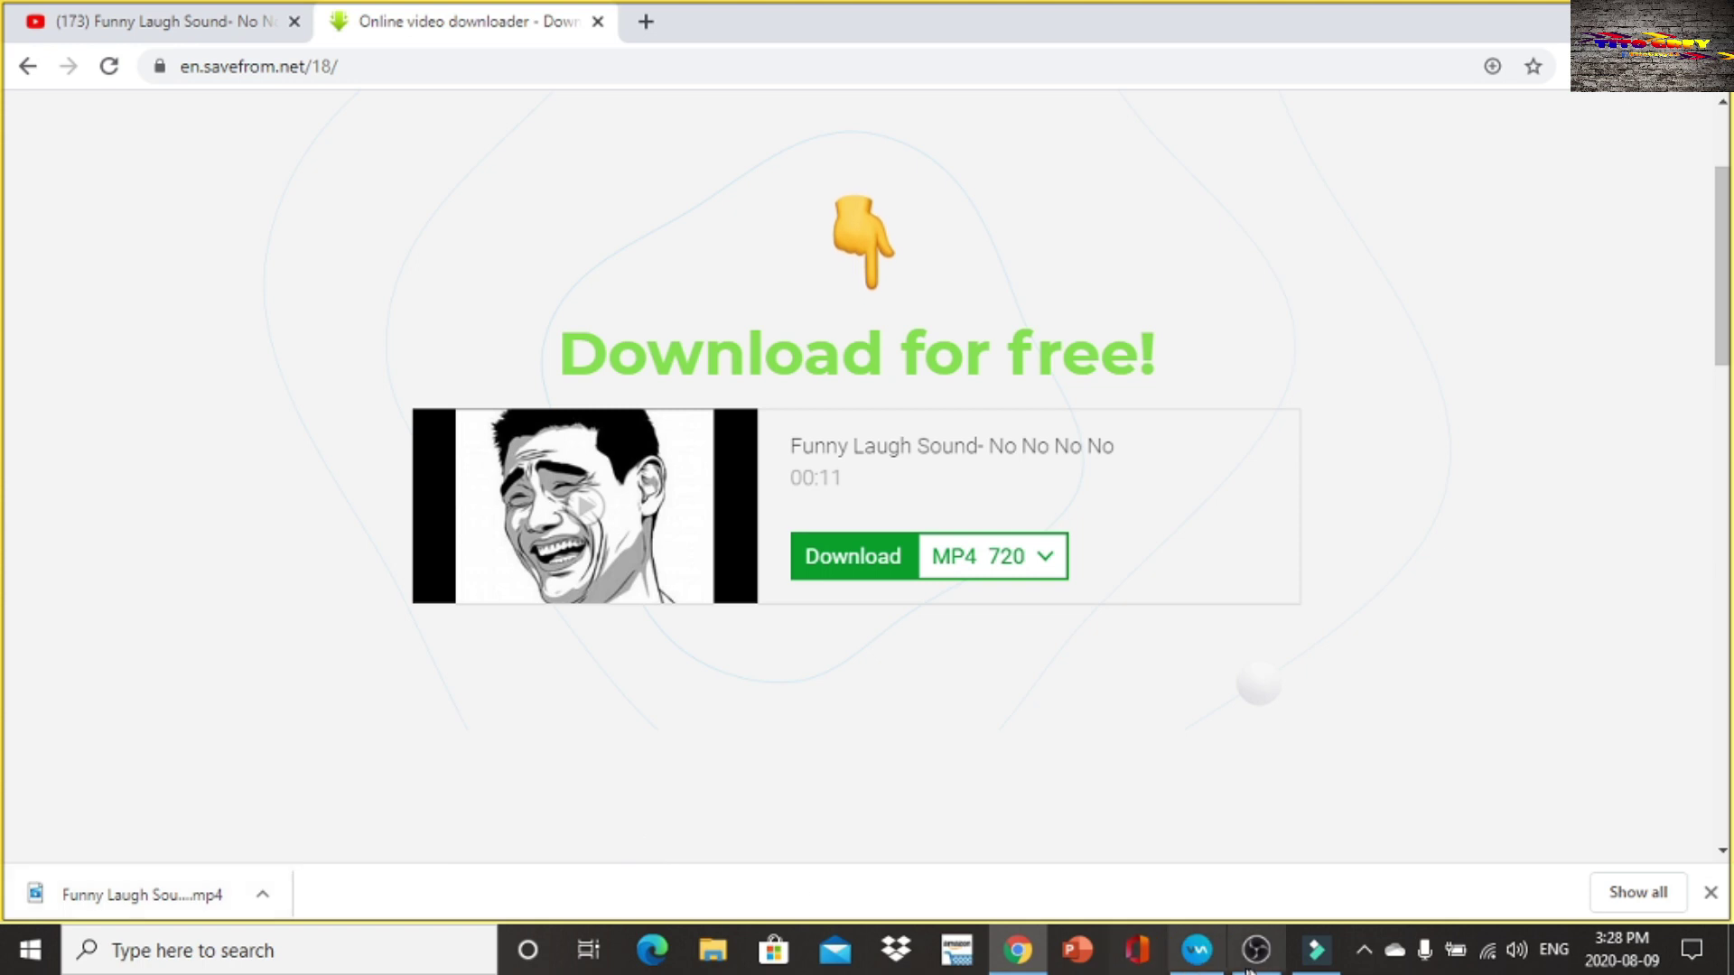
Step: Switch to Filmora9 and delete the leftover audio clip from the timeline
{"action": "left_click", "coordinate": [1310, 956]}
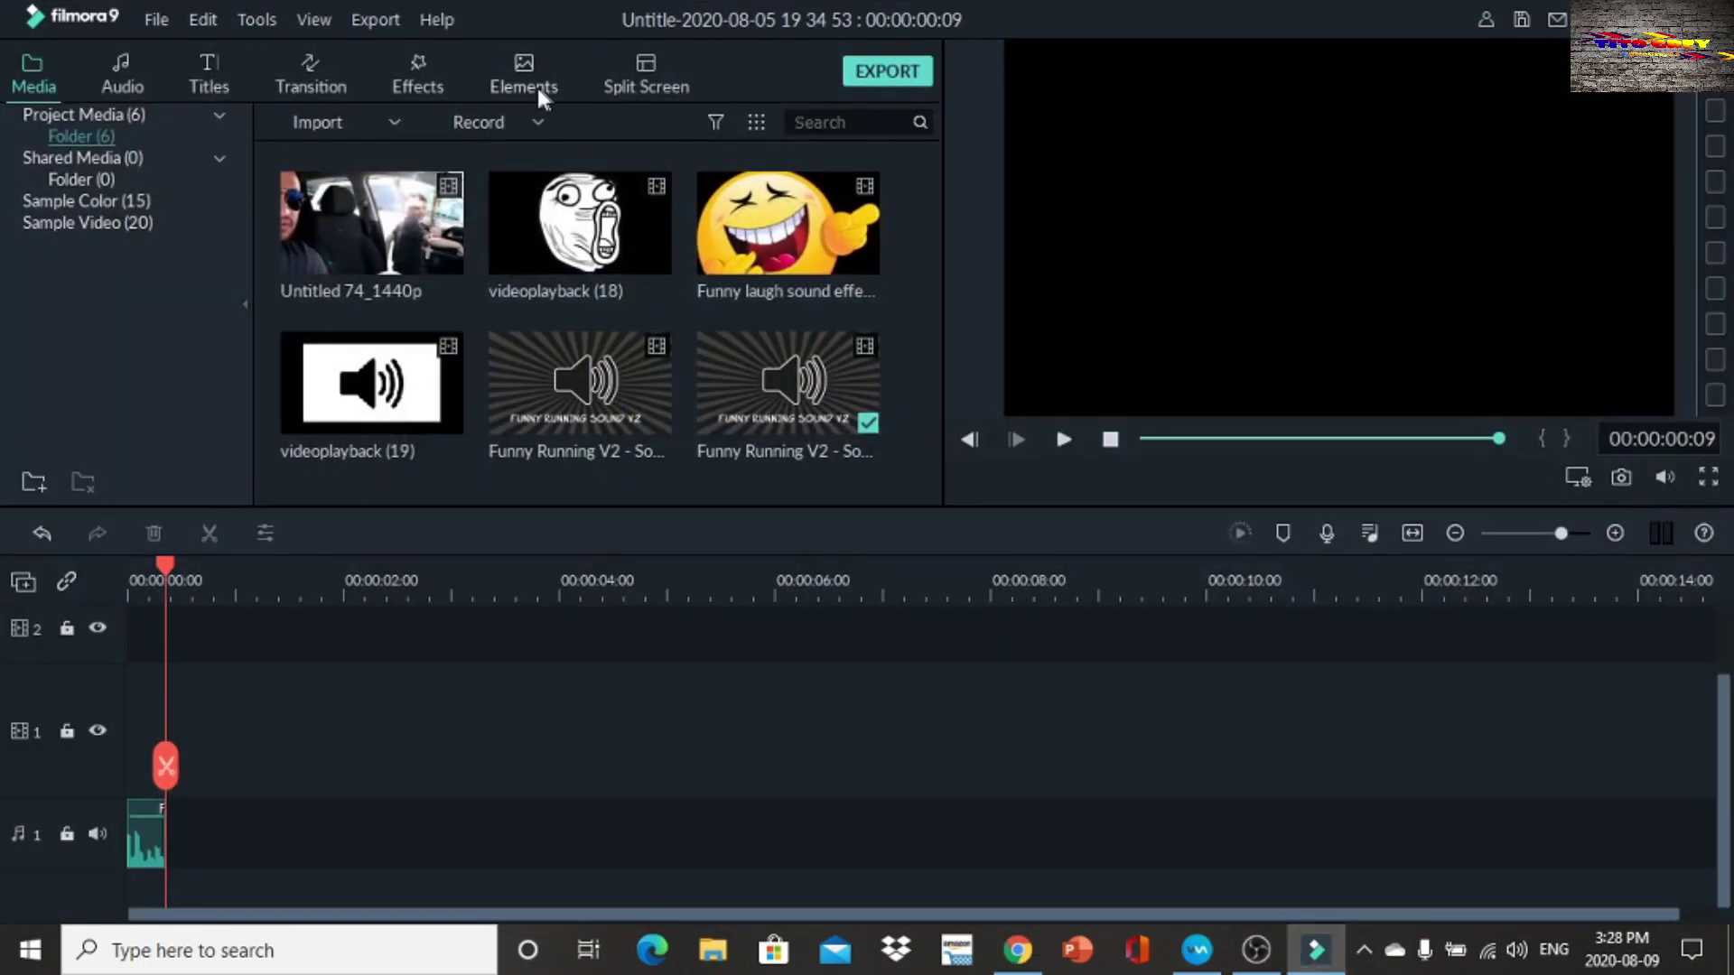
{"action": "left_click", "coordinate": [151, 846]}
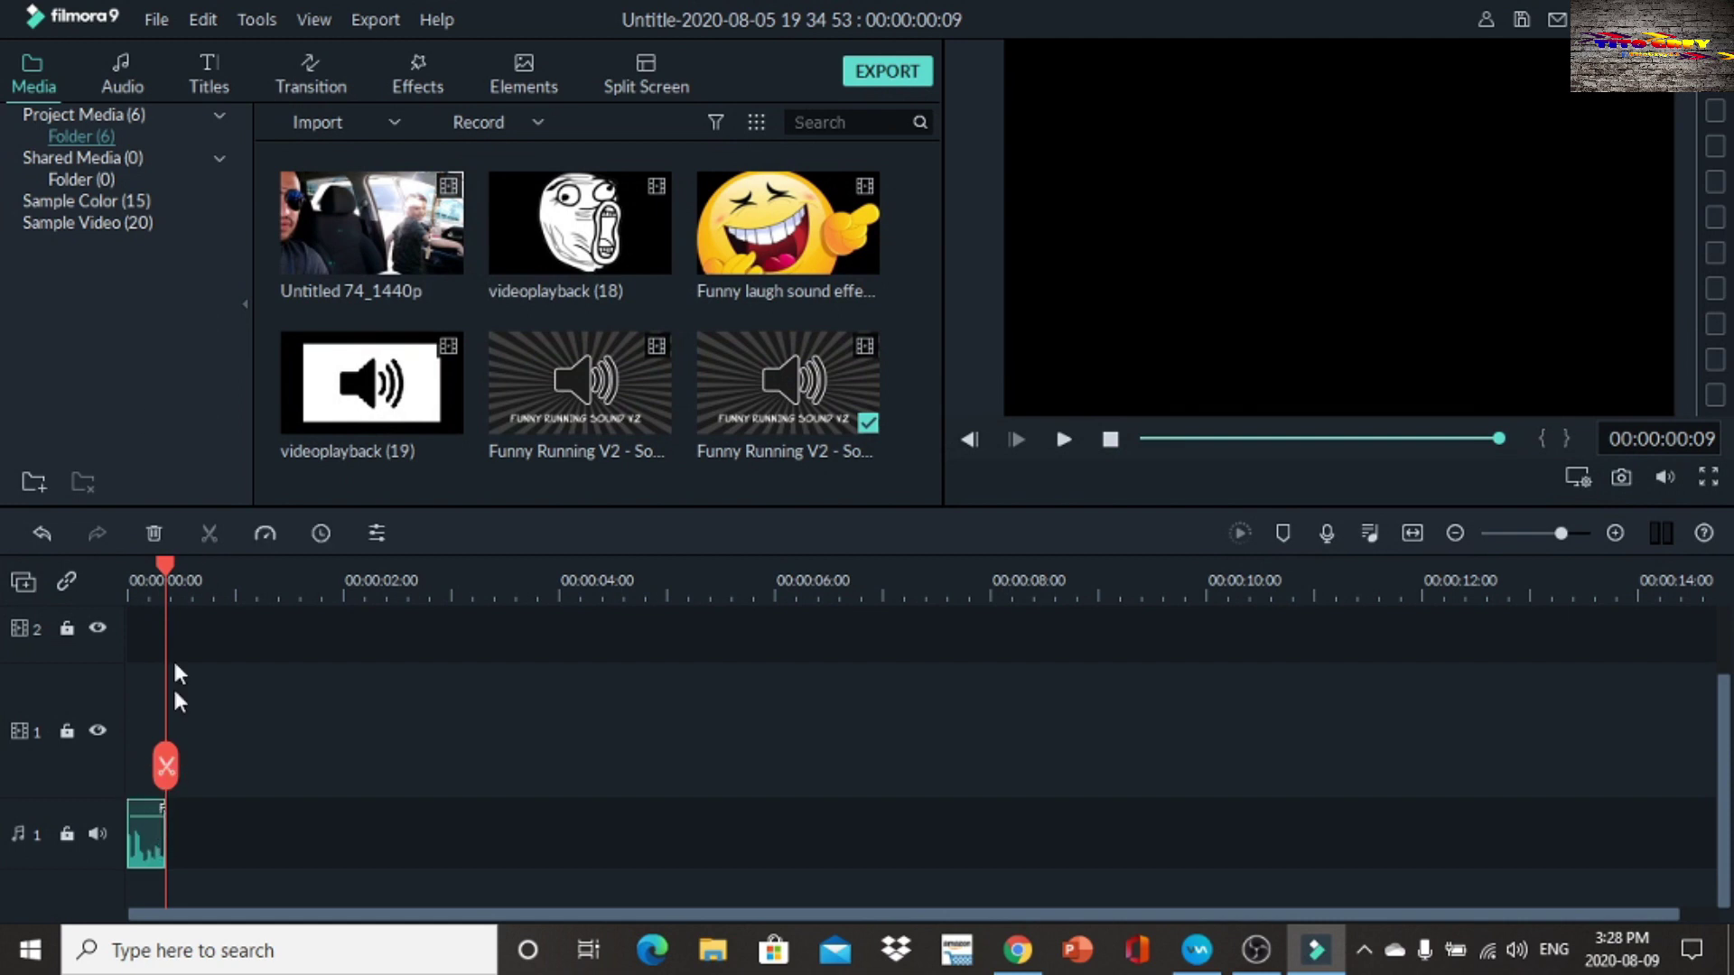
{"action": "left_click", "coordinate": [152, 533]}
Step: Import the Funny Laugh Sound- No No No No video from the Downloads folder into the project media
{"action": "left_click", "coordinate": [338, 118]}
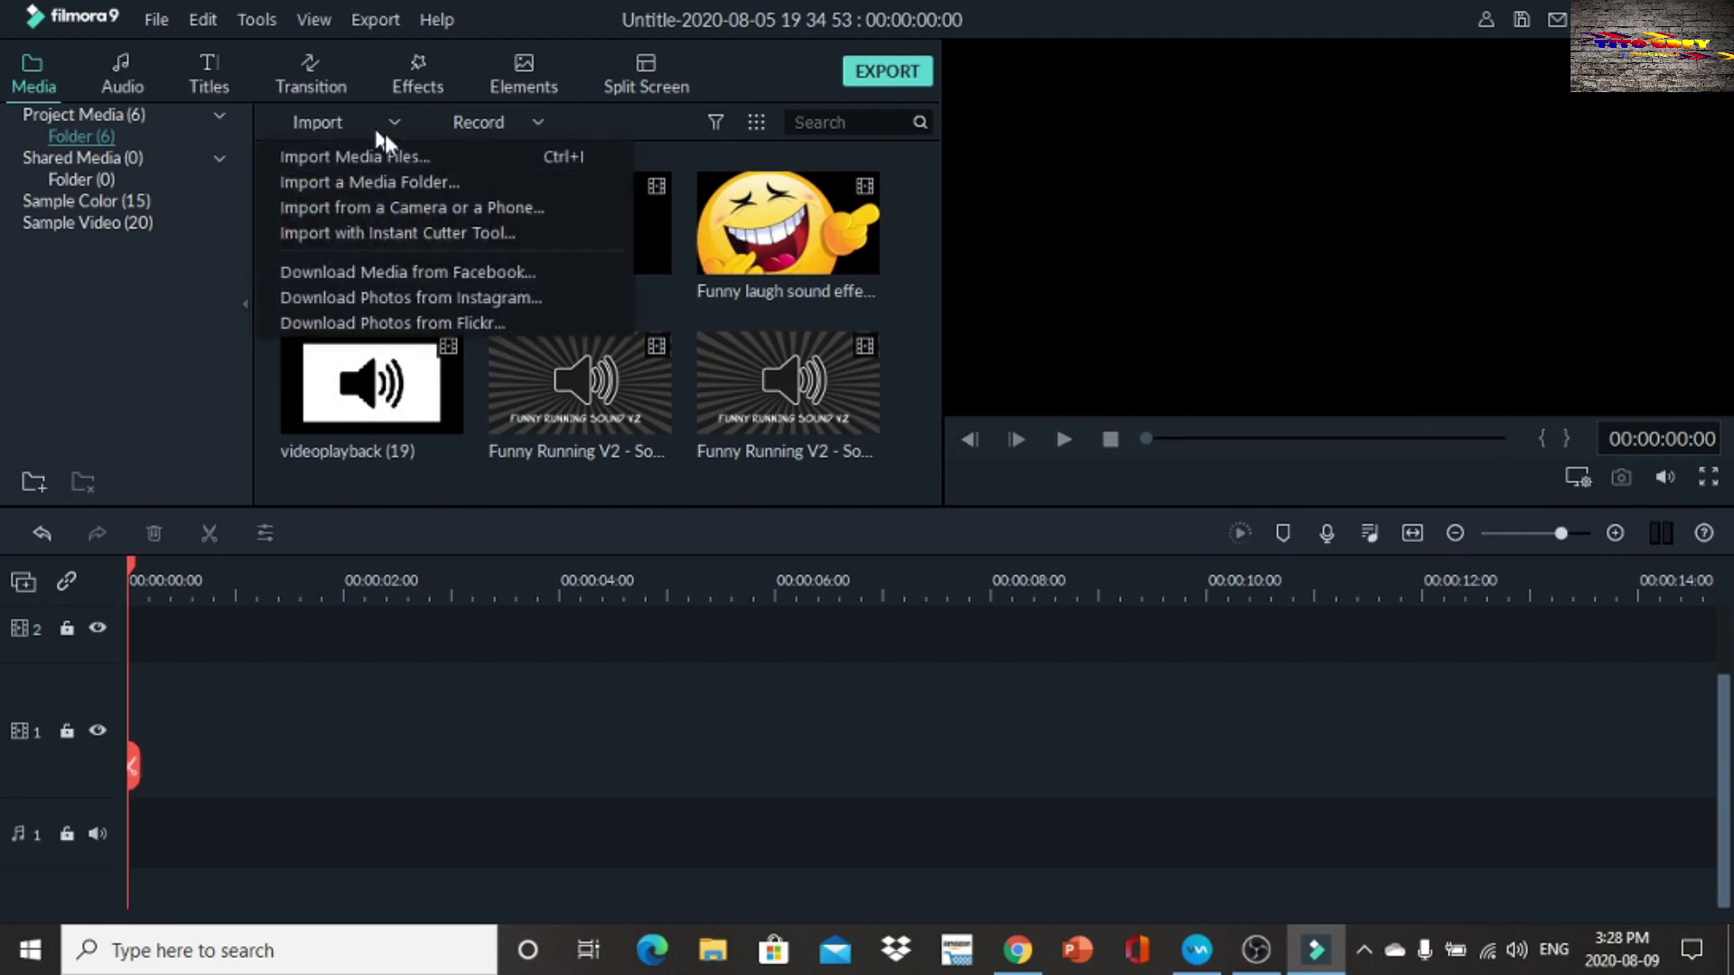
{"action": "left_click", "coordinate": [448, 159]}
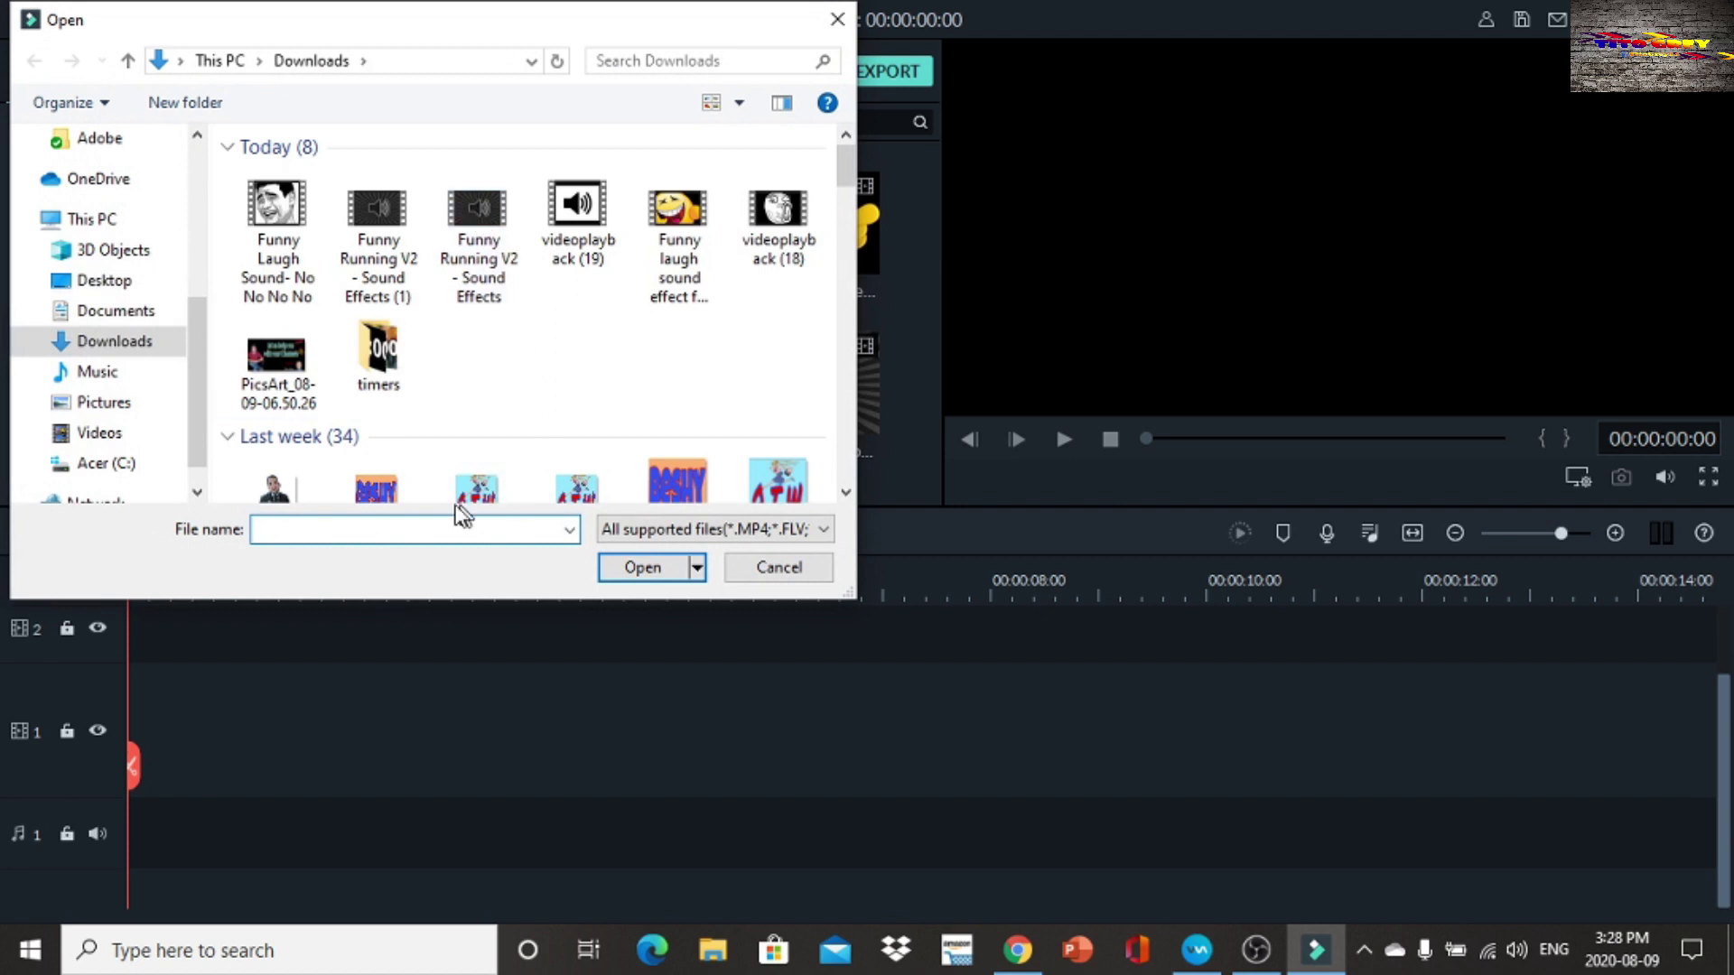
{"action": "left_click", "coordinate": [292, 229]}
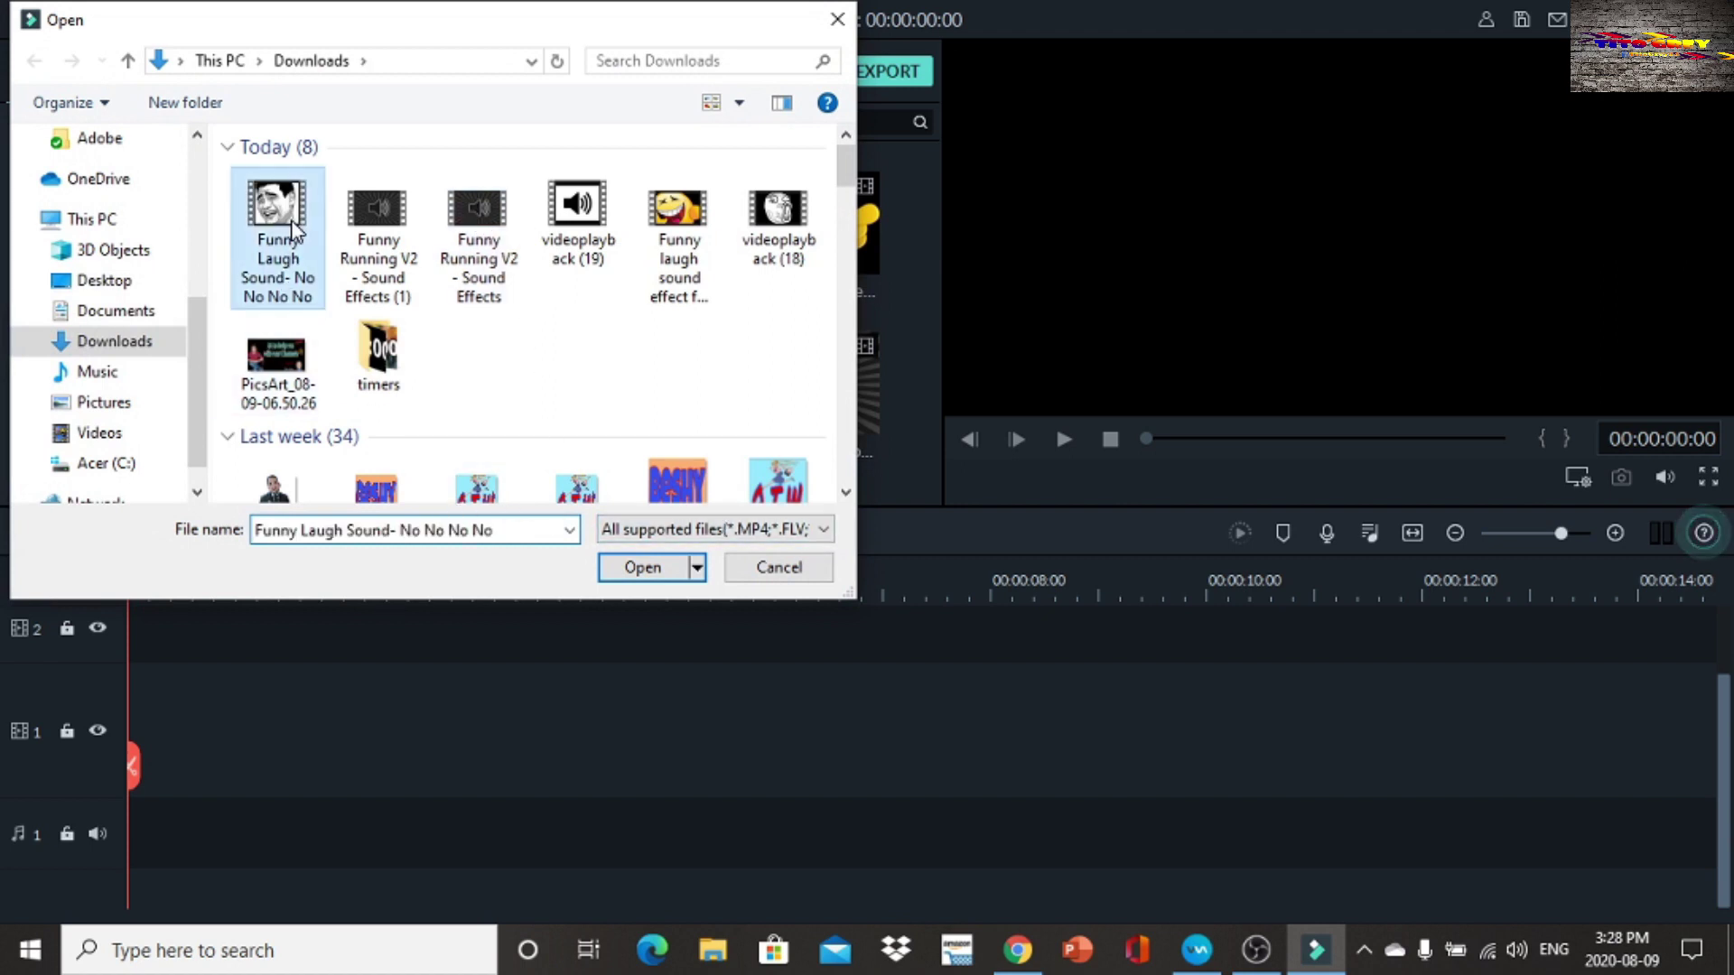
{"action": "left_click", "coordinate": [643, 568]}
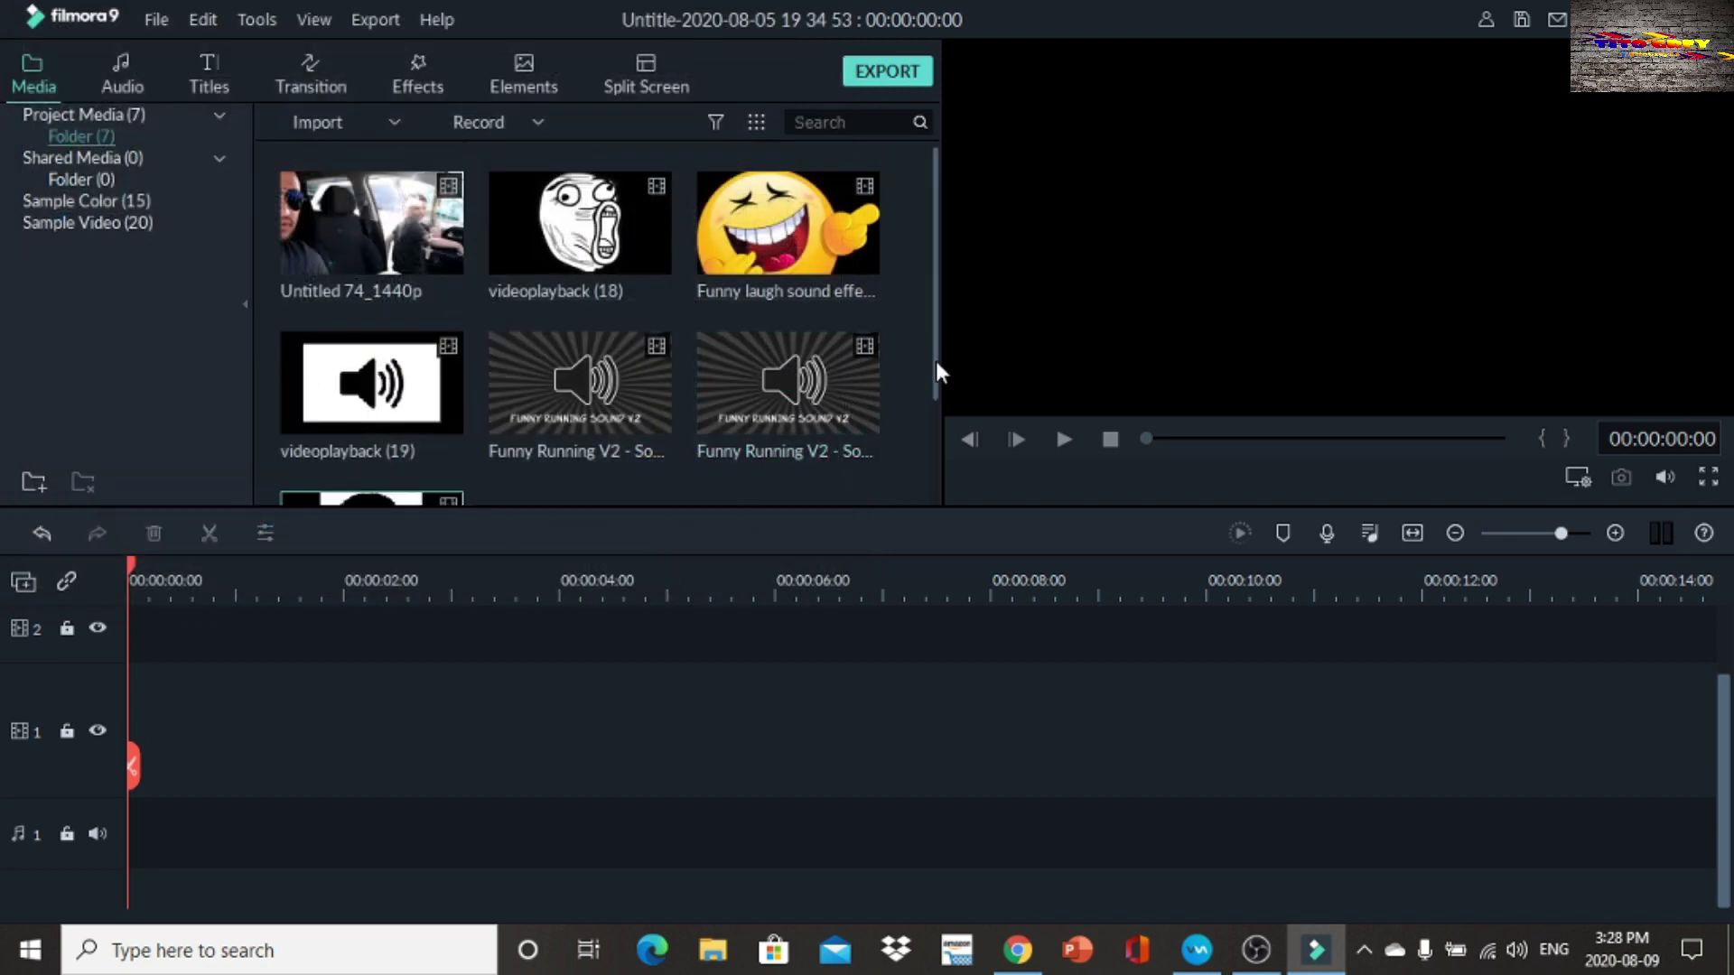
Step: Add the imported Funny Laugh Sound video to the timeline, keeping the project settings of 1920 x 1080 25fps
{"action": "left_click_drag", "start_coordinate": [936, 361], "coordinate": [937, 462]}
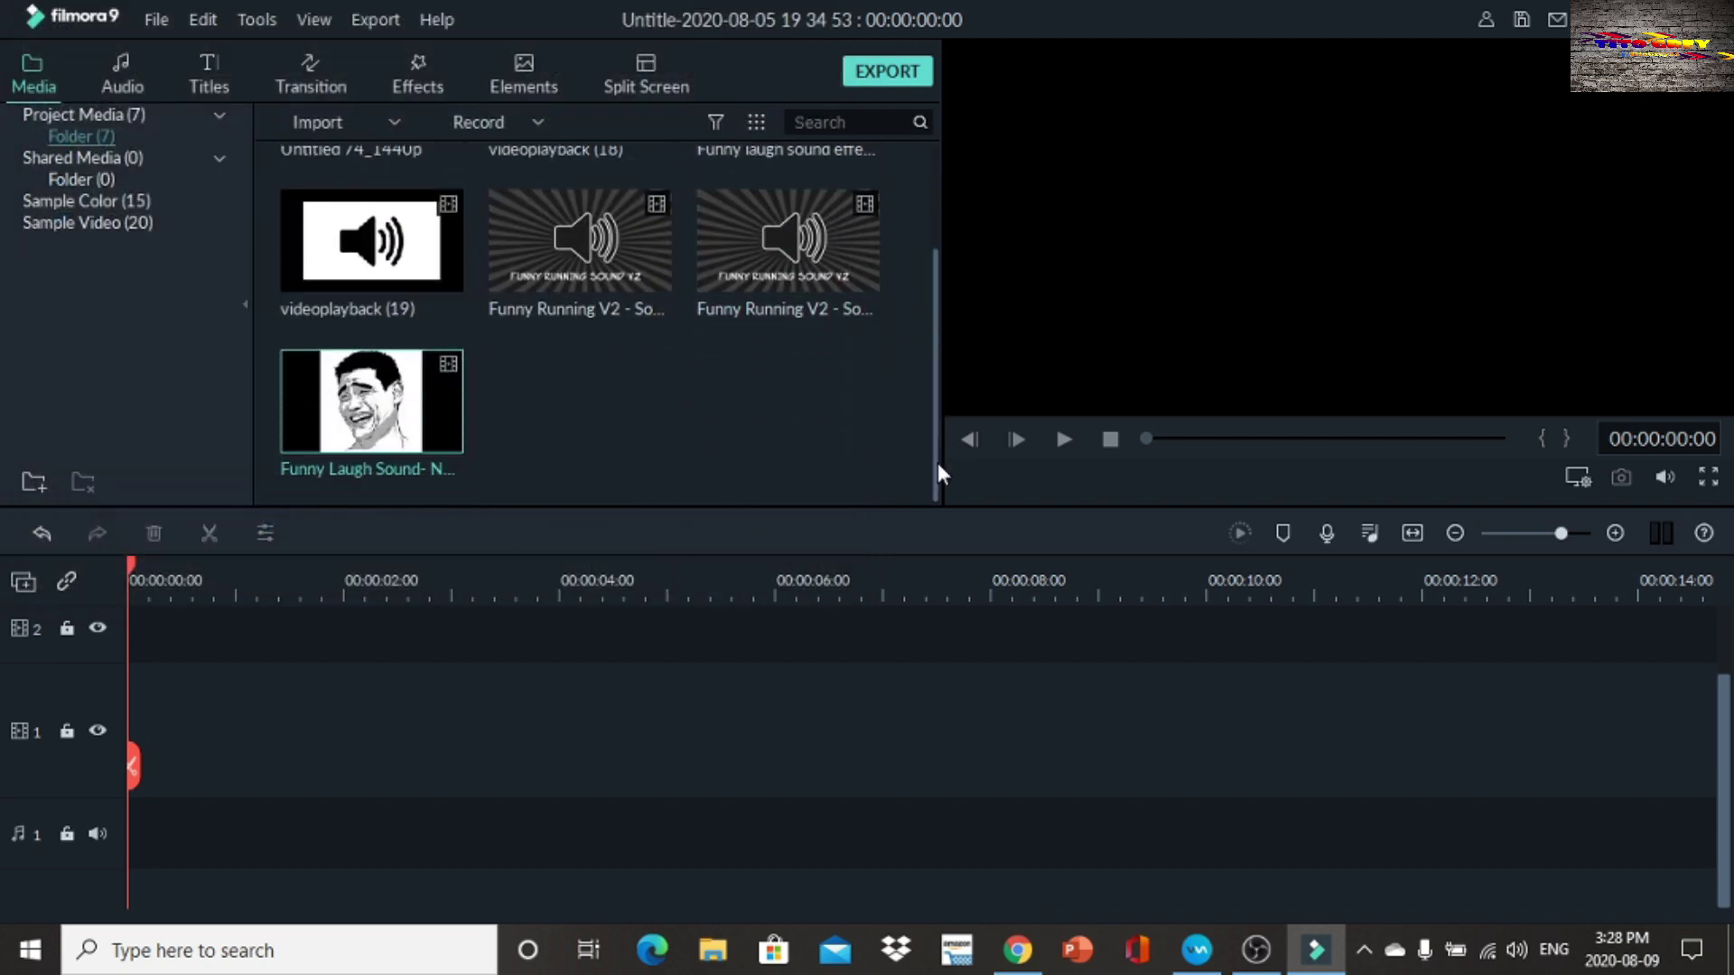
{"action": "left_click", "coordinate": [371, 404]}
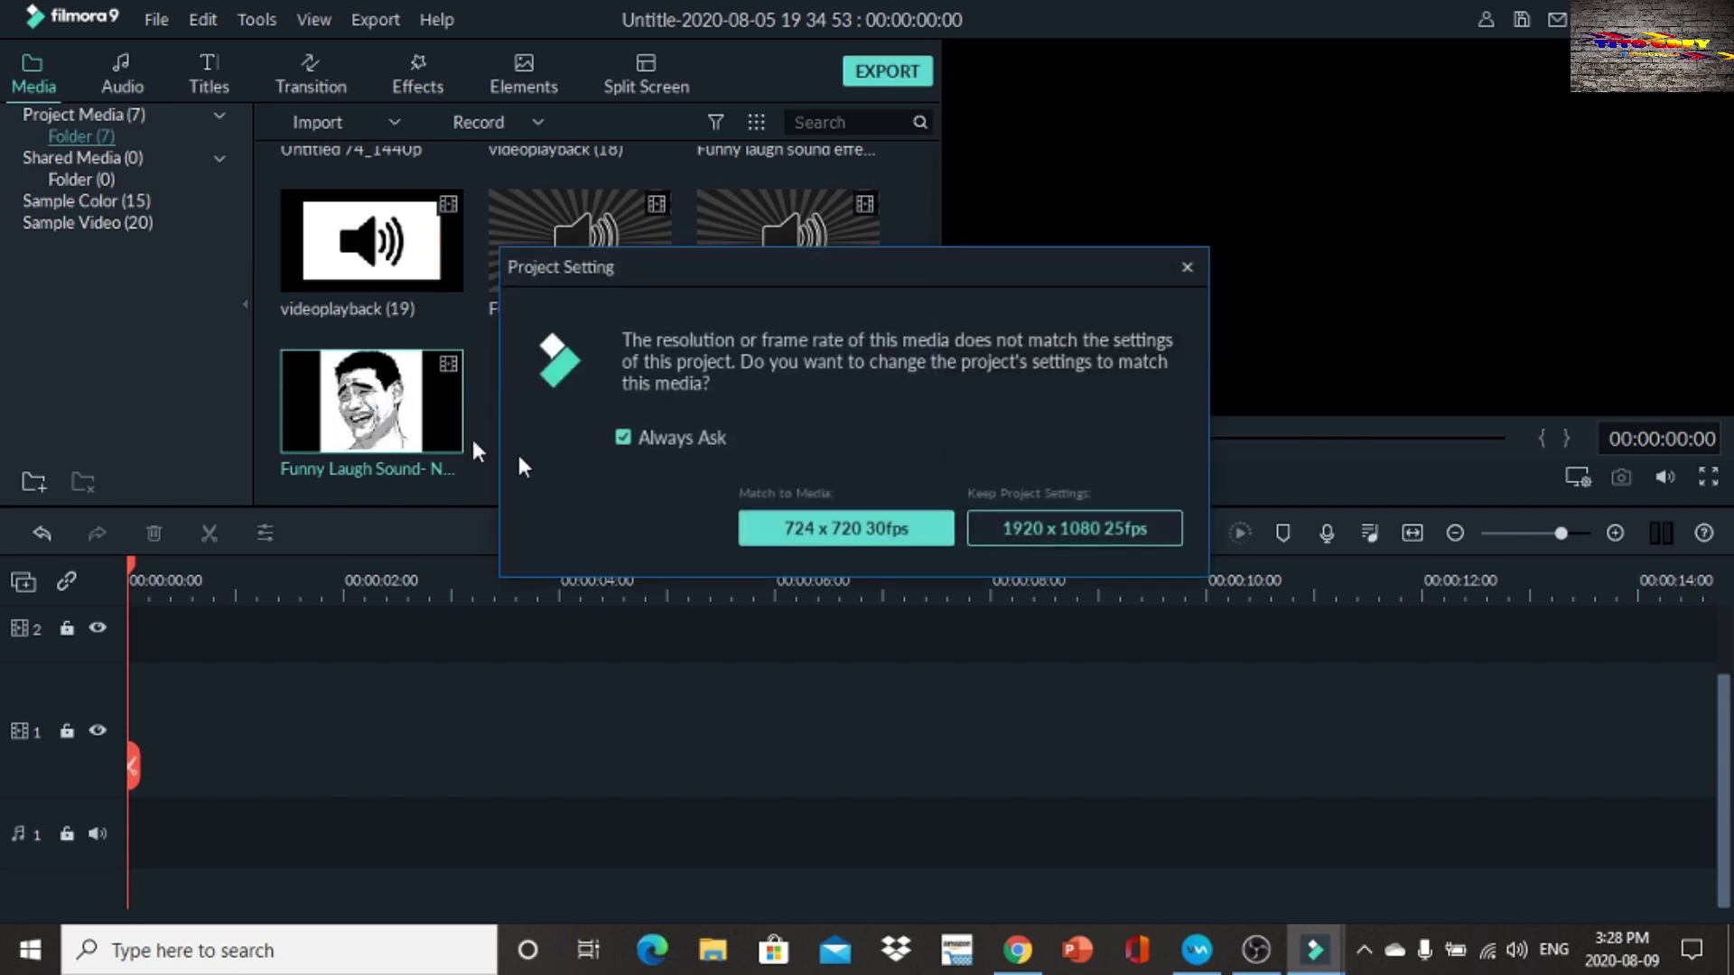
{"action": "left_click", "coordinate": [1082, 535]}
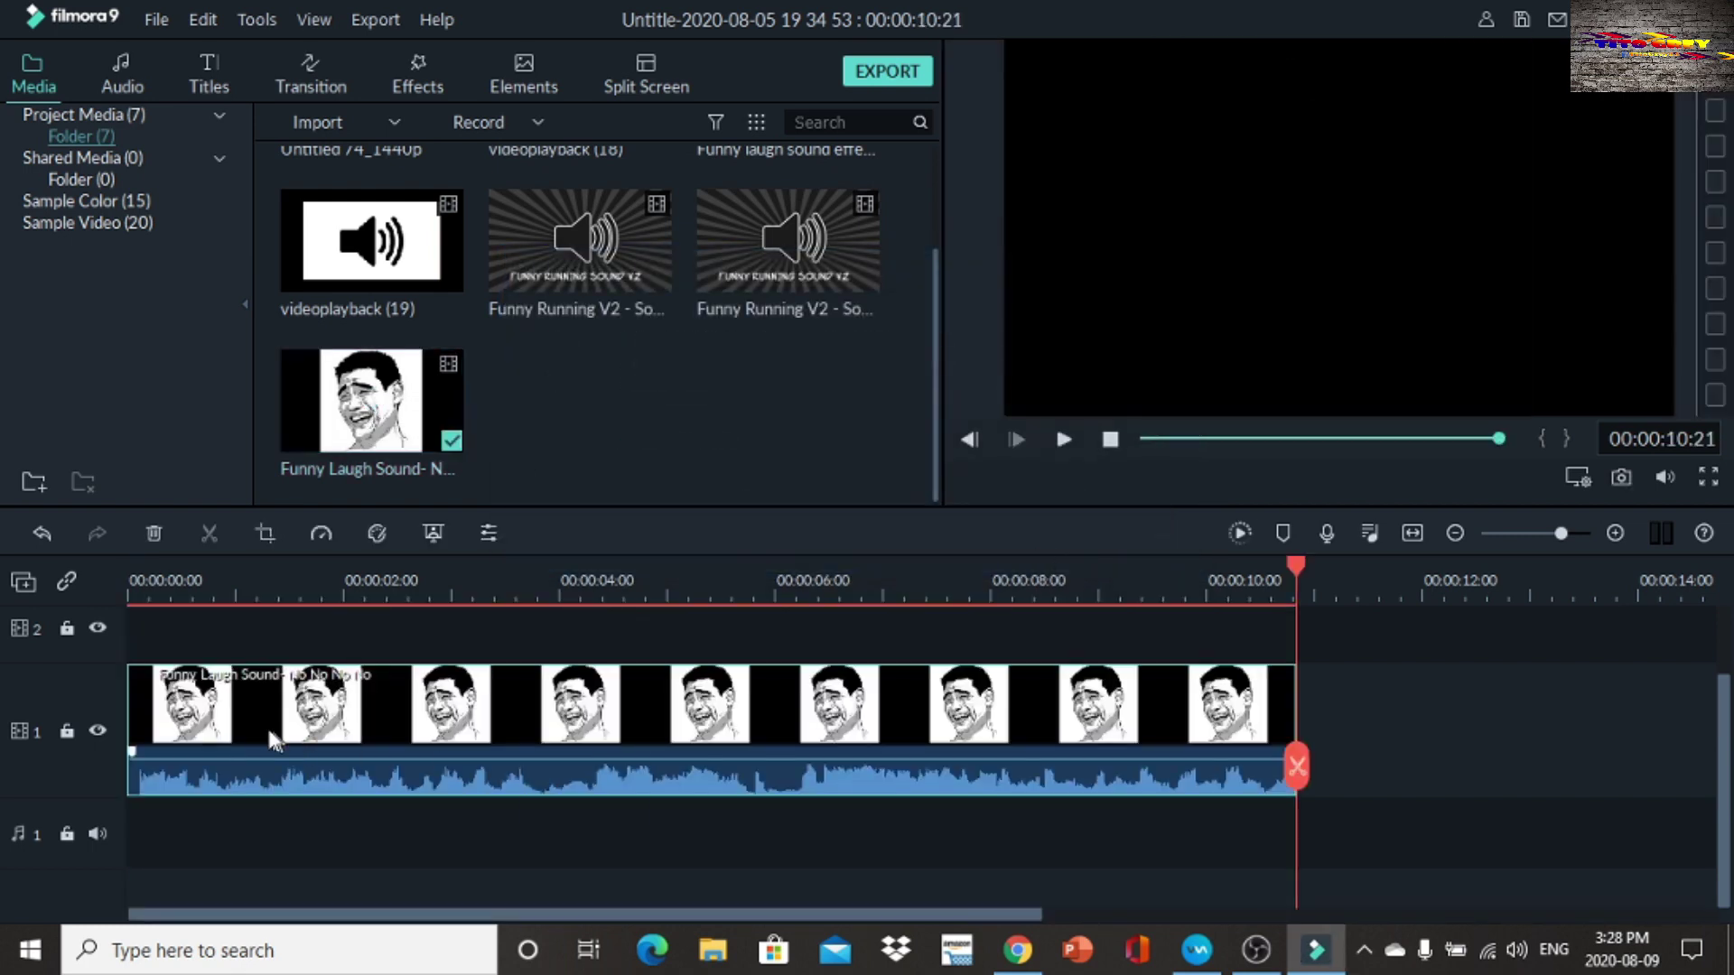
Step: Detach the audio from the Funny Laugh Sound clip and delete its video part
{"action": "right_click", "coordinate": [242, 718]}
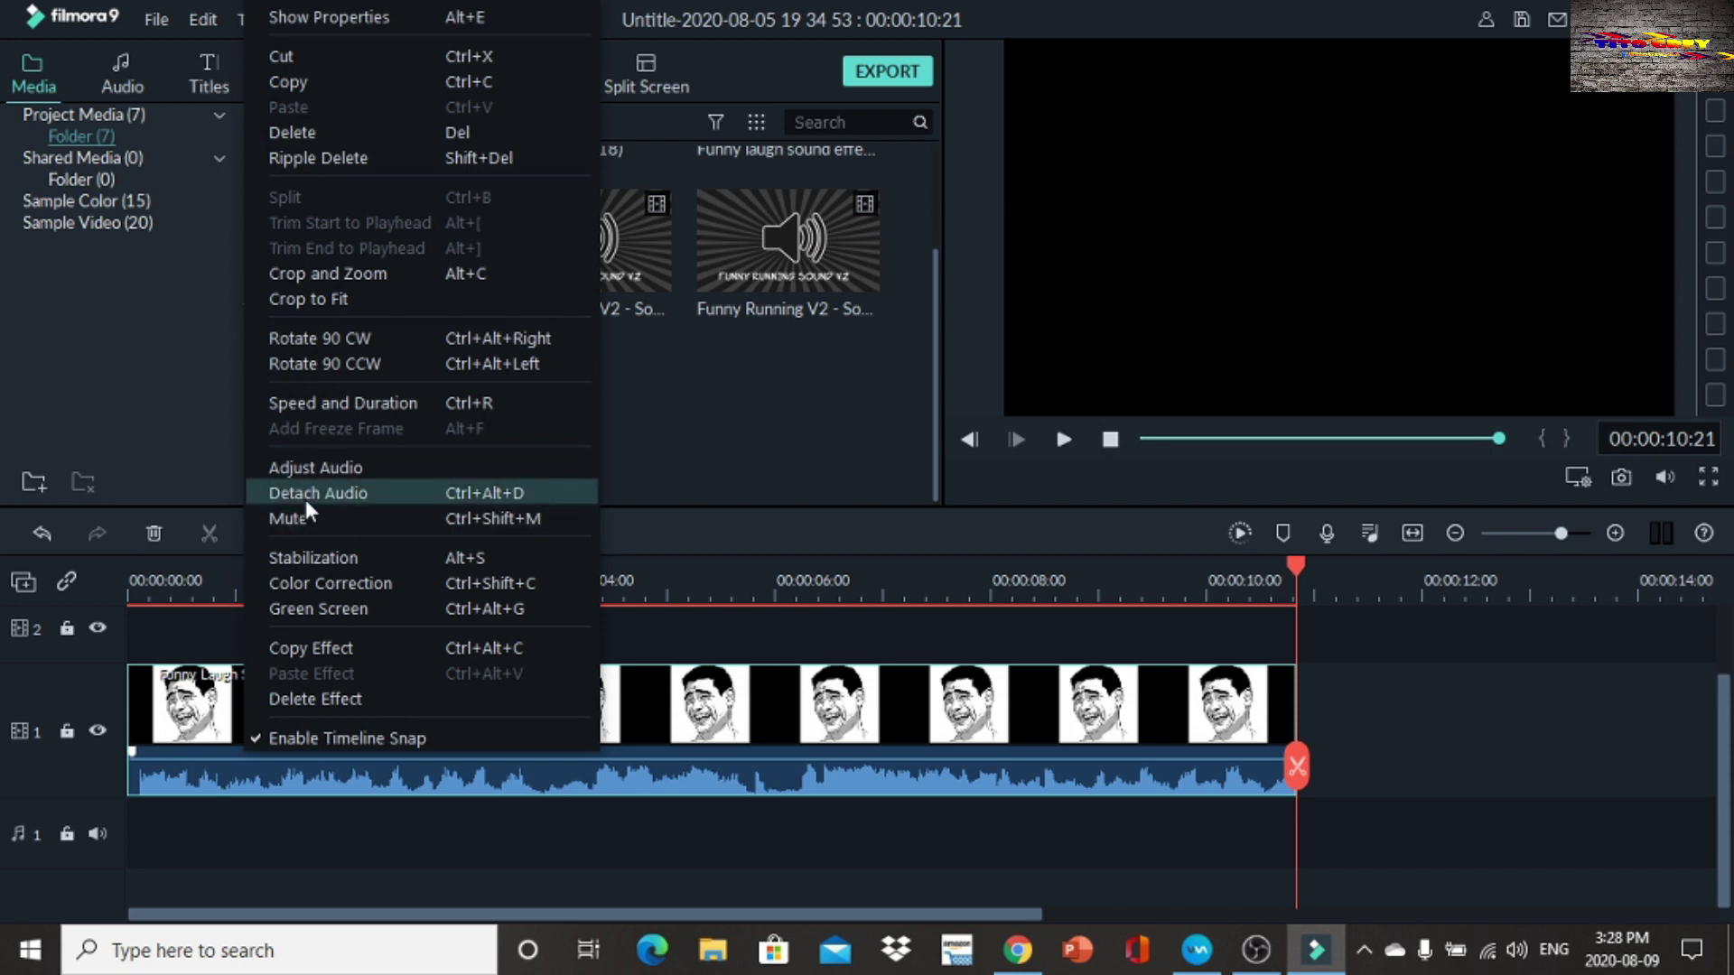
{"action": "left_click", "coordinate": [316, 493]}
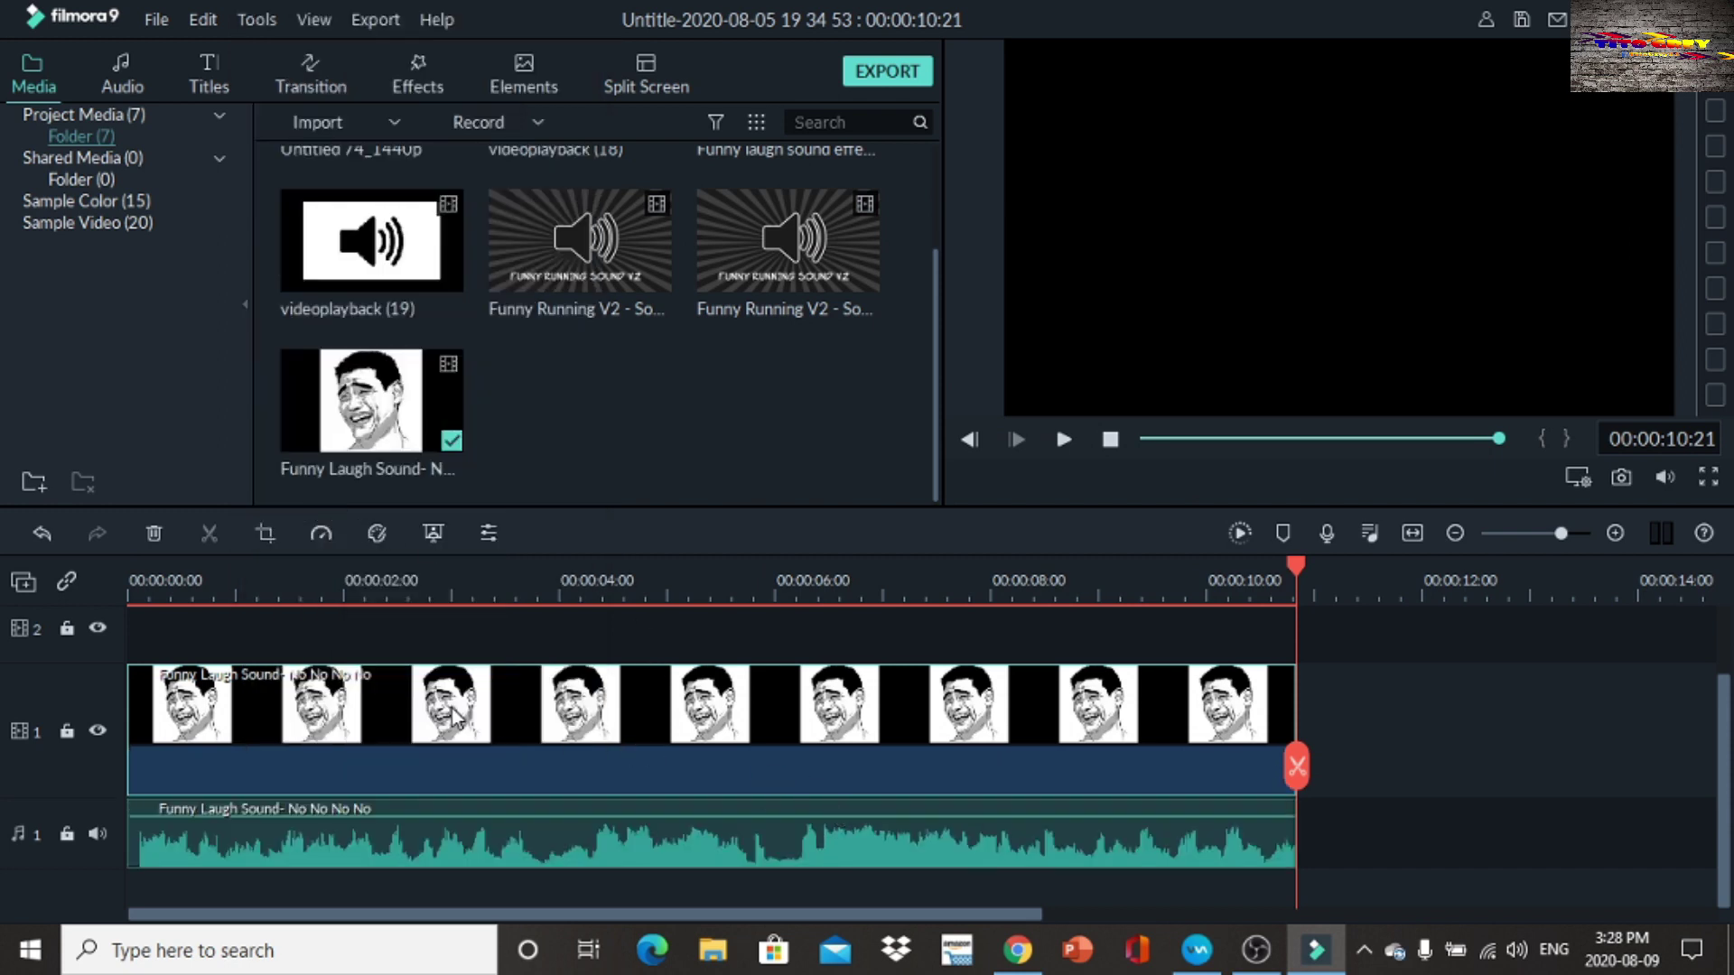
{"action": "left_click", "coordinate": [153, 534]}
Step: Add a fade-out to the detached audio clip, starting at about 8 seconds
{"action": "left_click", "coordinate": [198, 855]}
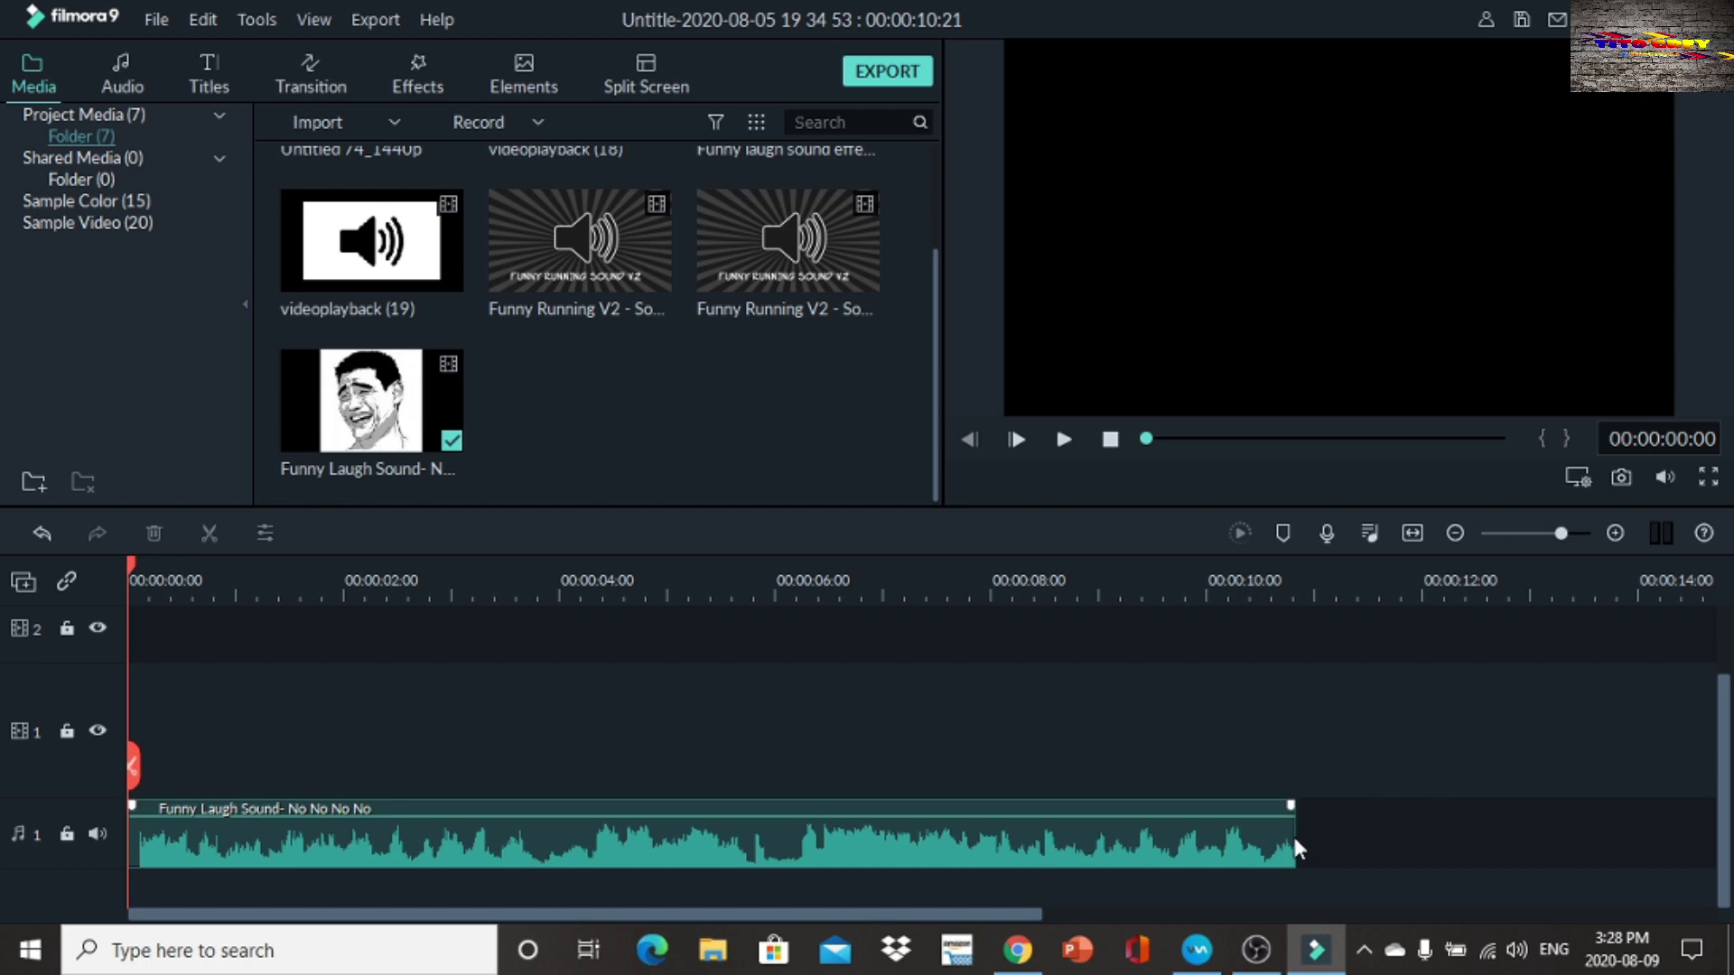
{"action": "left_click_drag", "start_coordinate": [1290, 805], "coordinate": [1008, 838]}
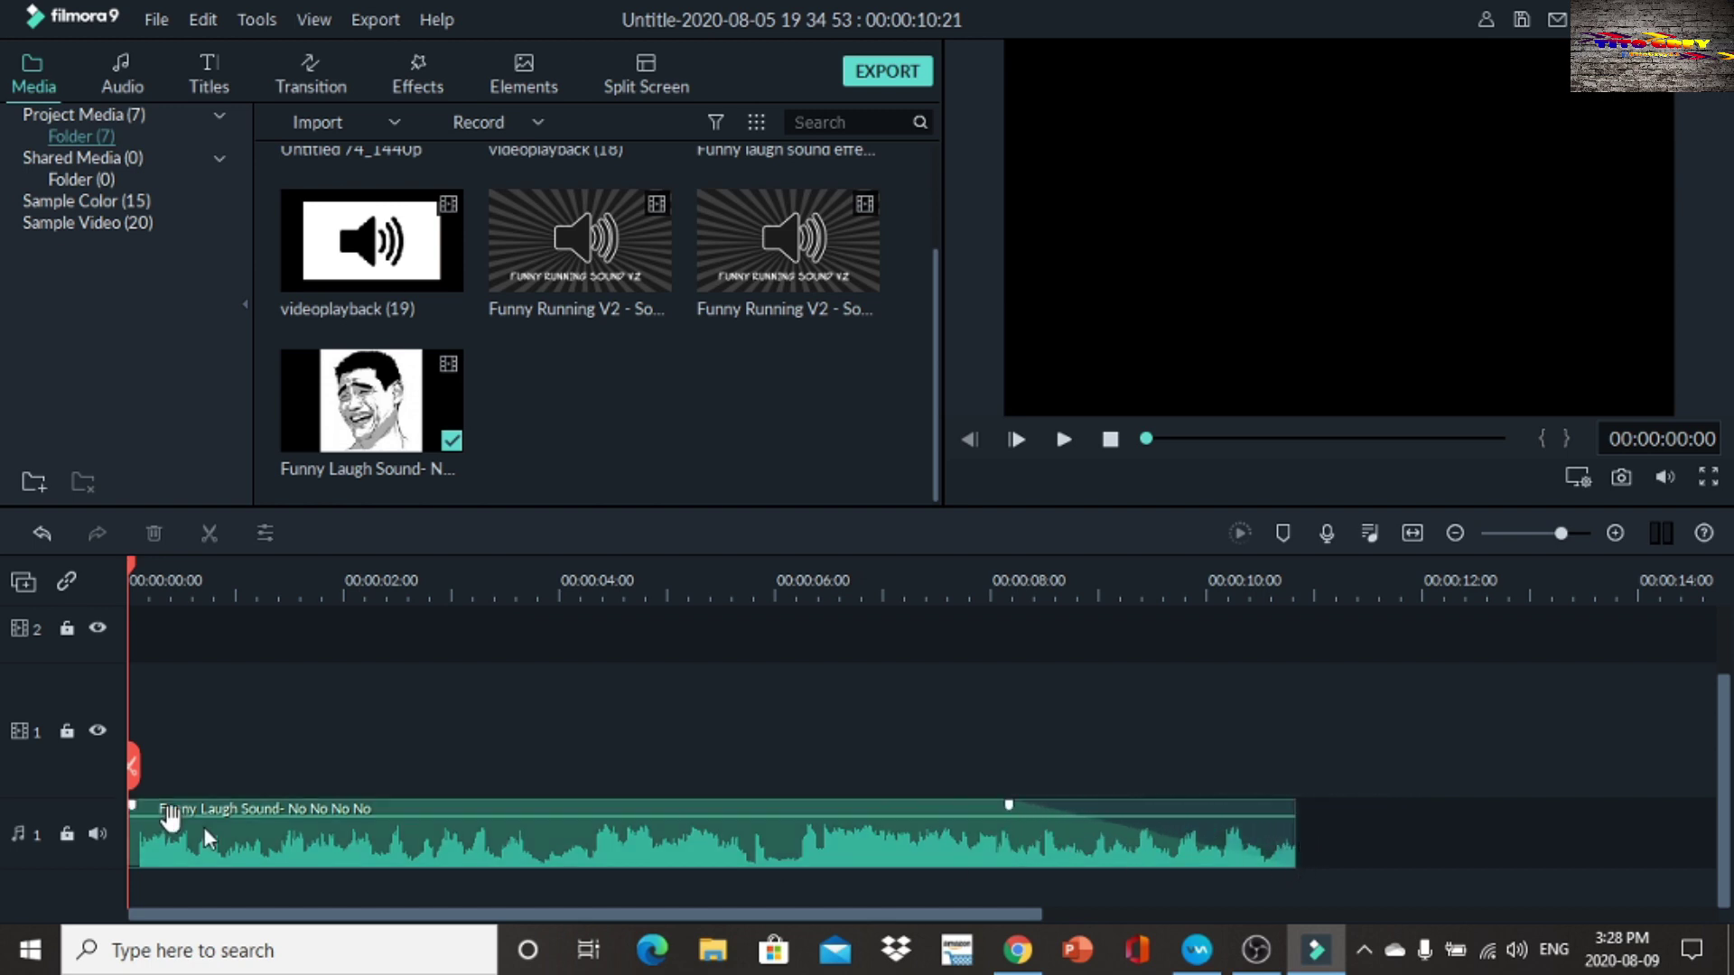
Step: Split the audio clip at 00:00:00:04 and delete the short piece before the cut
{"action": "left_click_drag", "start_coordinate": [137, 767], "coordinate": [153, 764]}
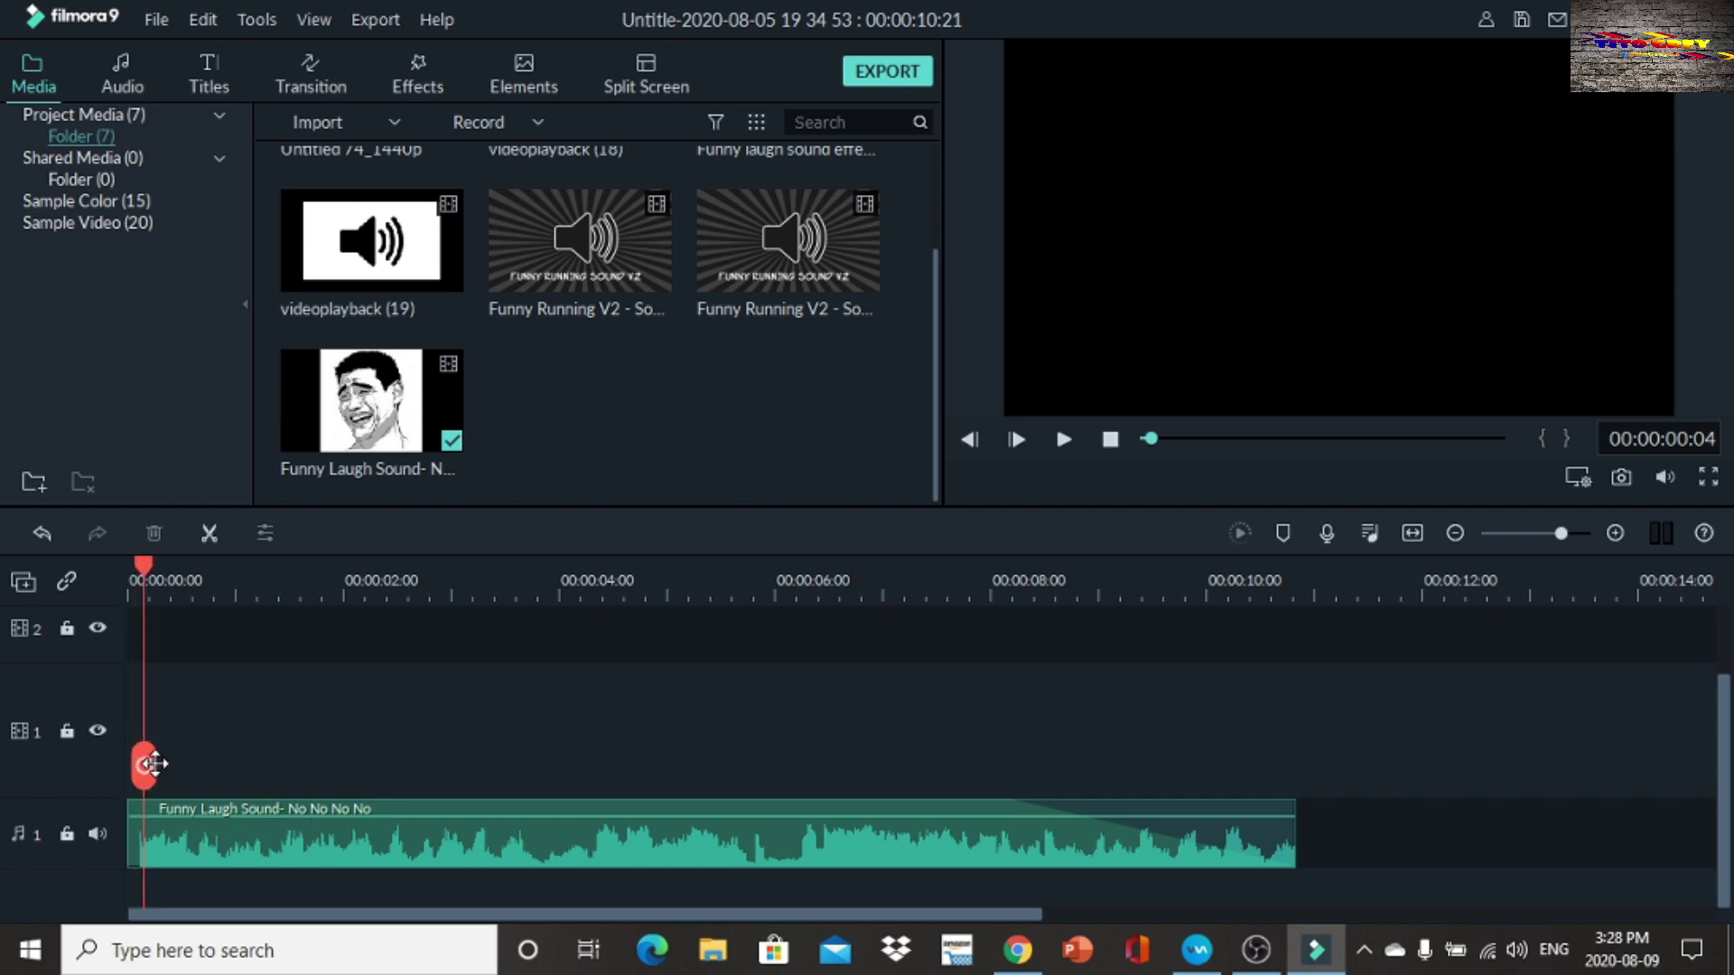
{"action": "left_click", "coordinate": [134, 851]}
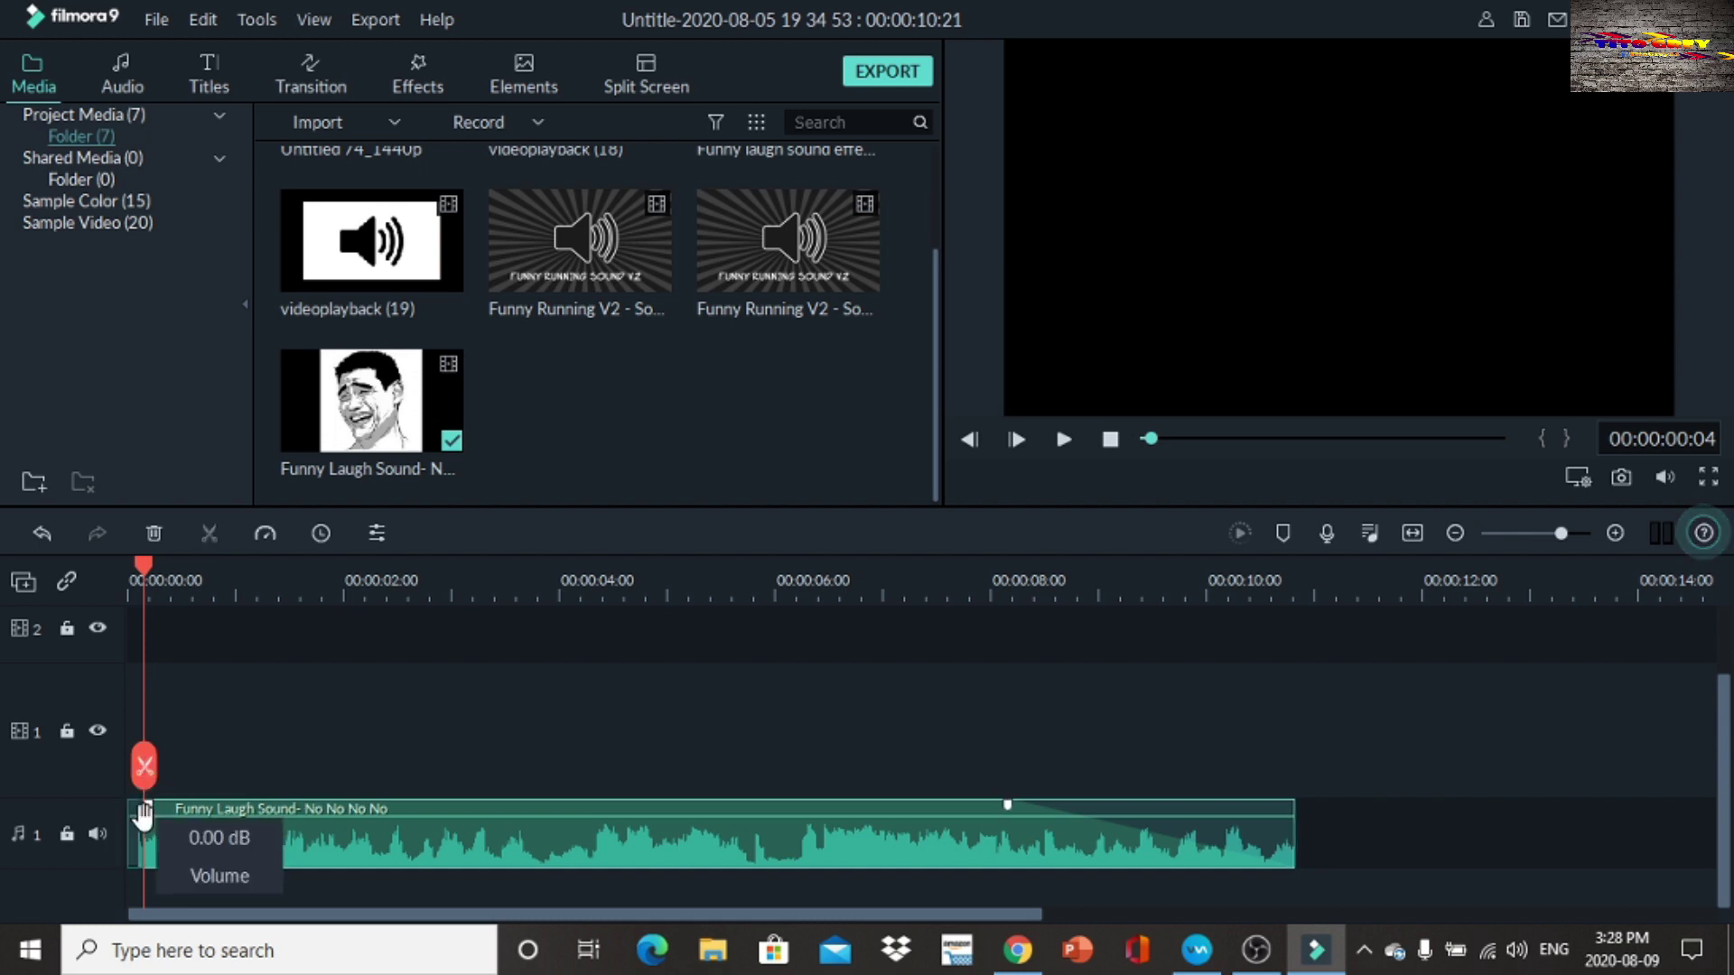
{"action": "left_click", "coordinate": [135, 835]}
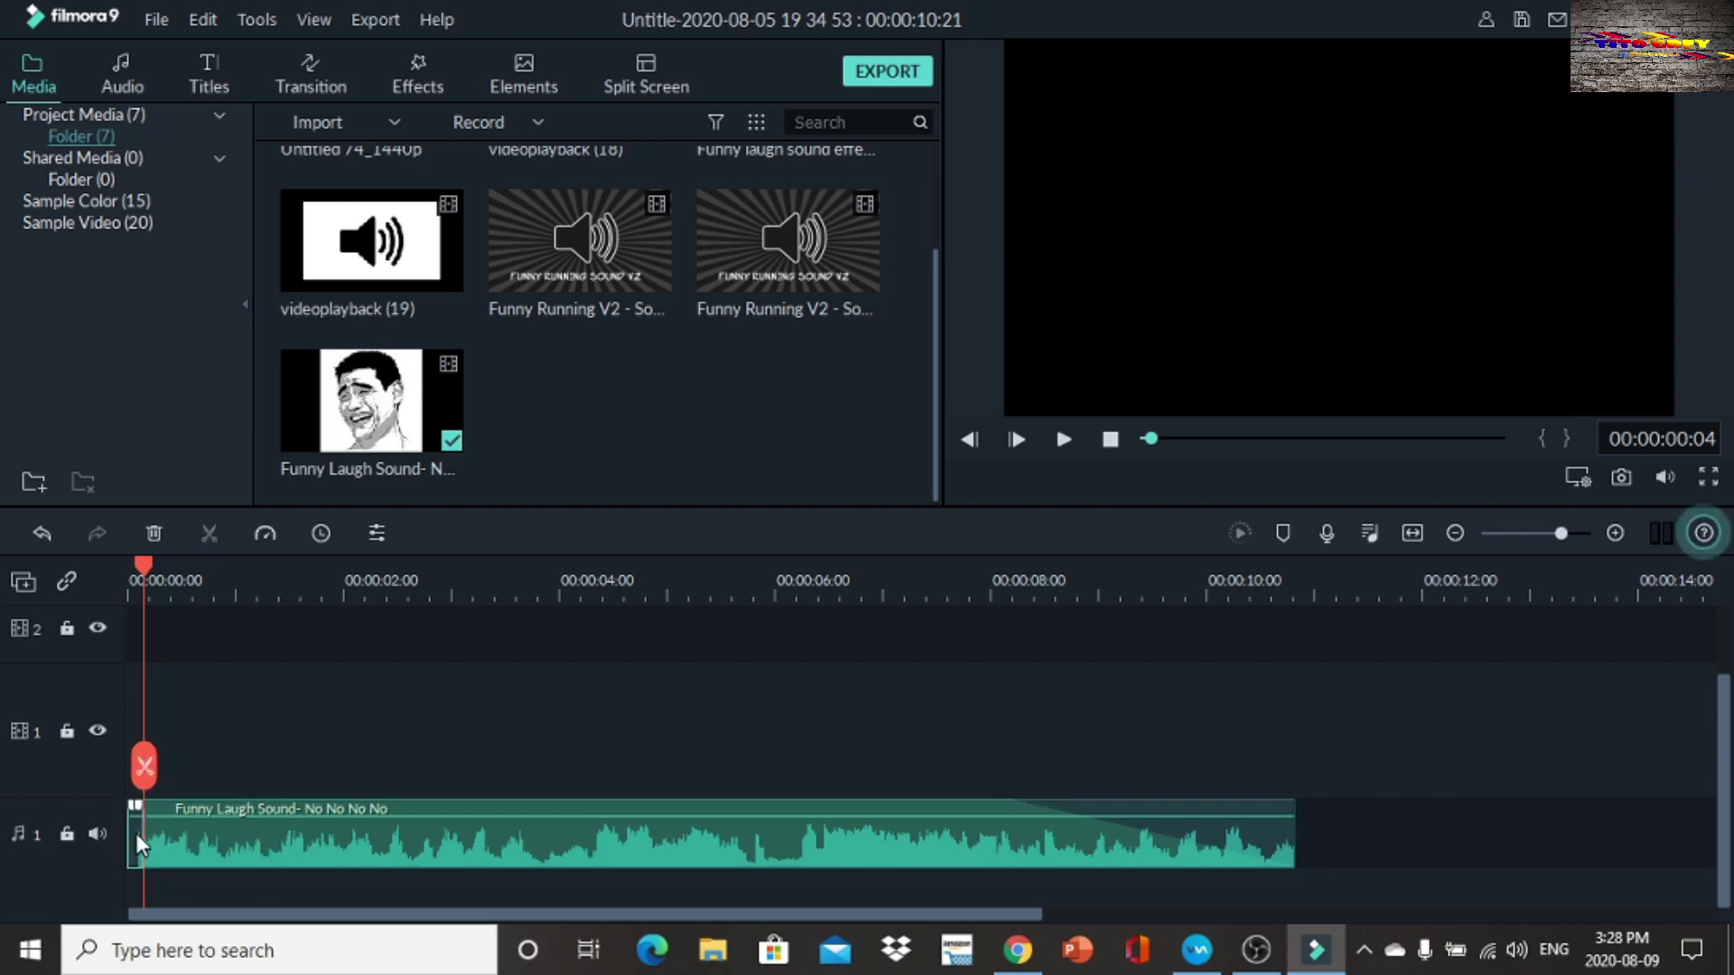
{"action": "left_click", "coordinate": [153, 533]}
Step: Cut away everything after 00:00:00:15 in the audio clip and play back the remaining piece
{"action": "left_click_drag", "start_coordinate": [133, 782], "coordinate": [195, 779]}
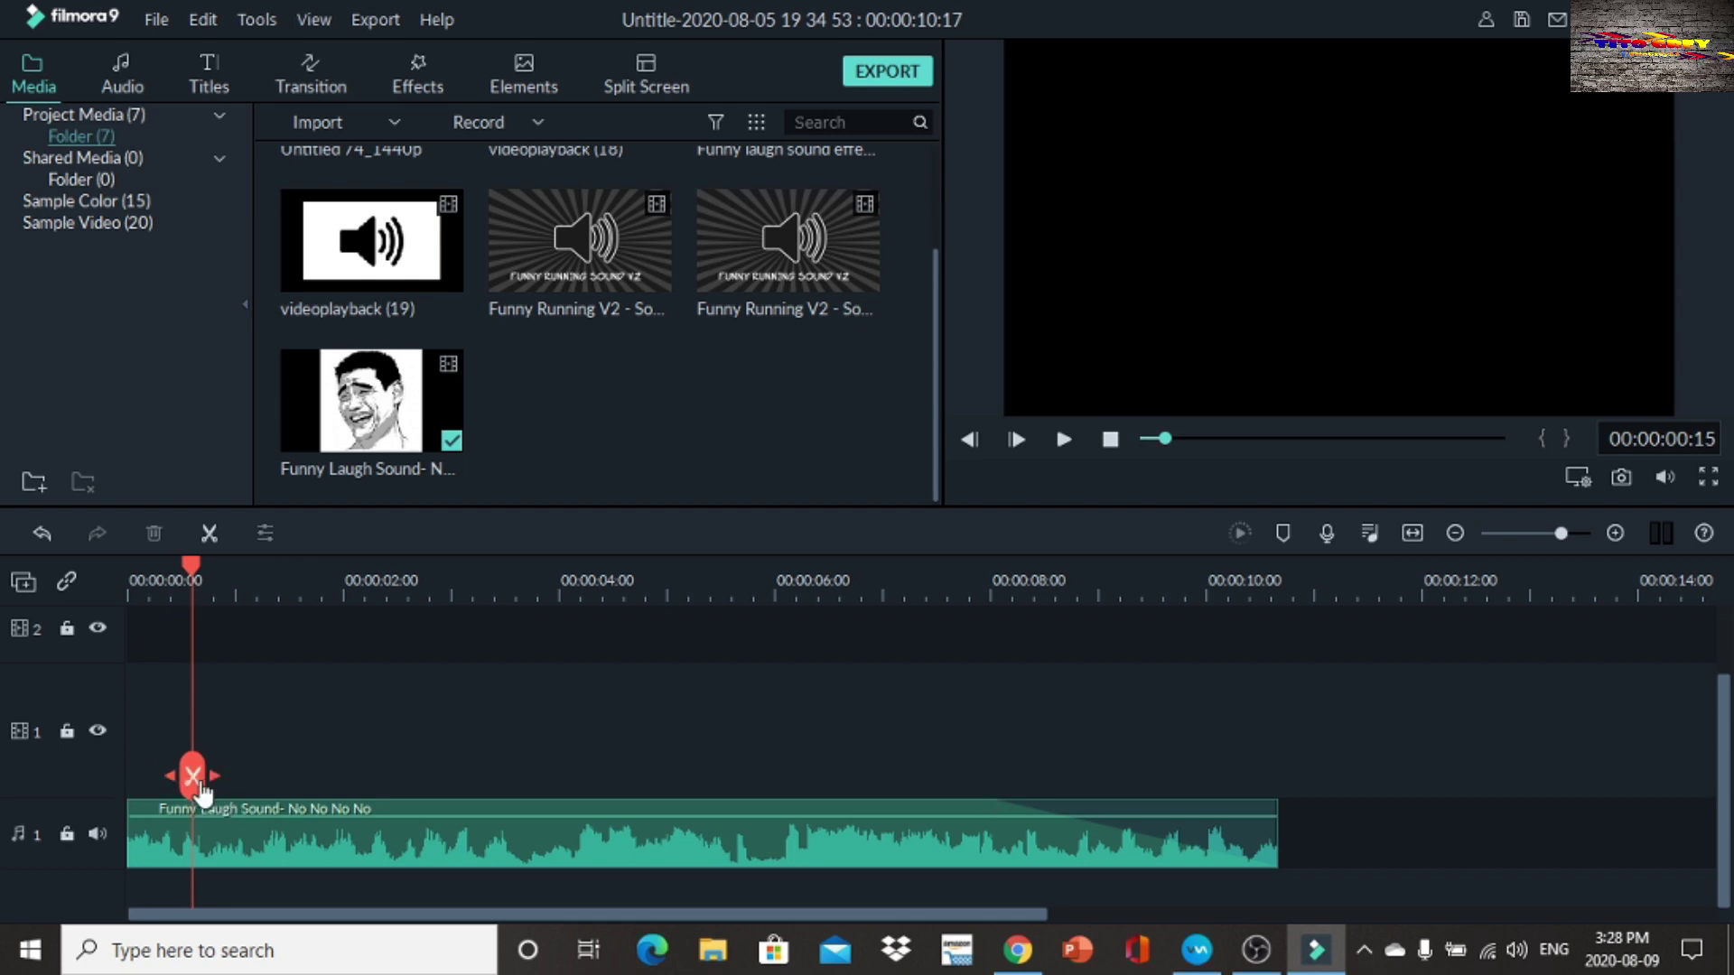
{"action": "left_click", "coordinate": [193, 776]}
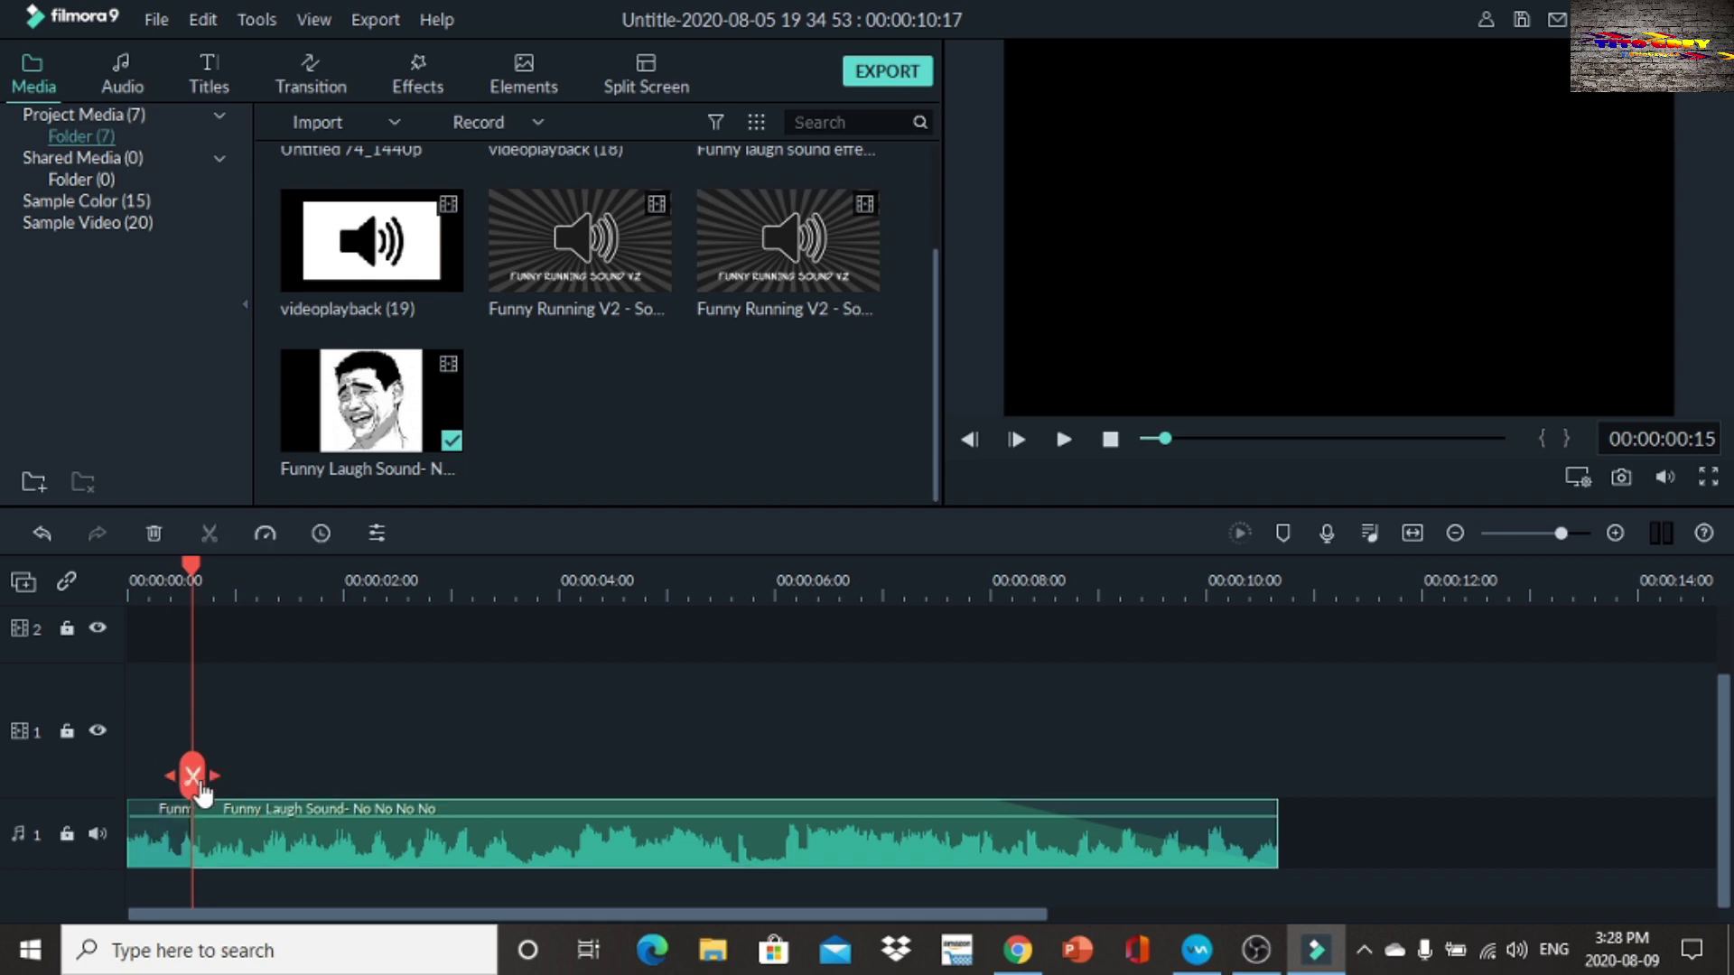
{"action": "left_click", "coordinate": [151, 533]}
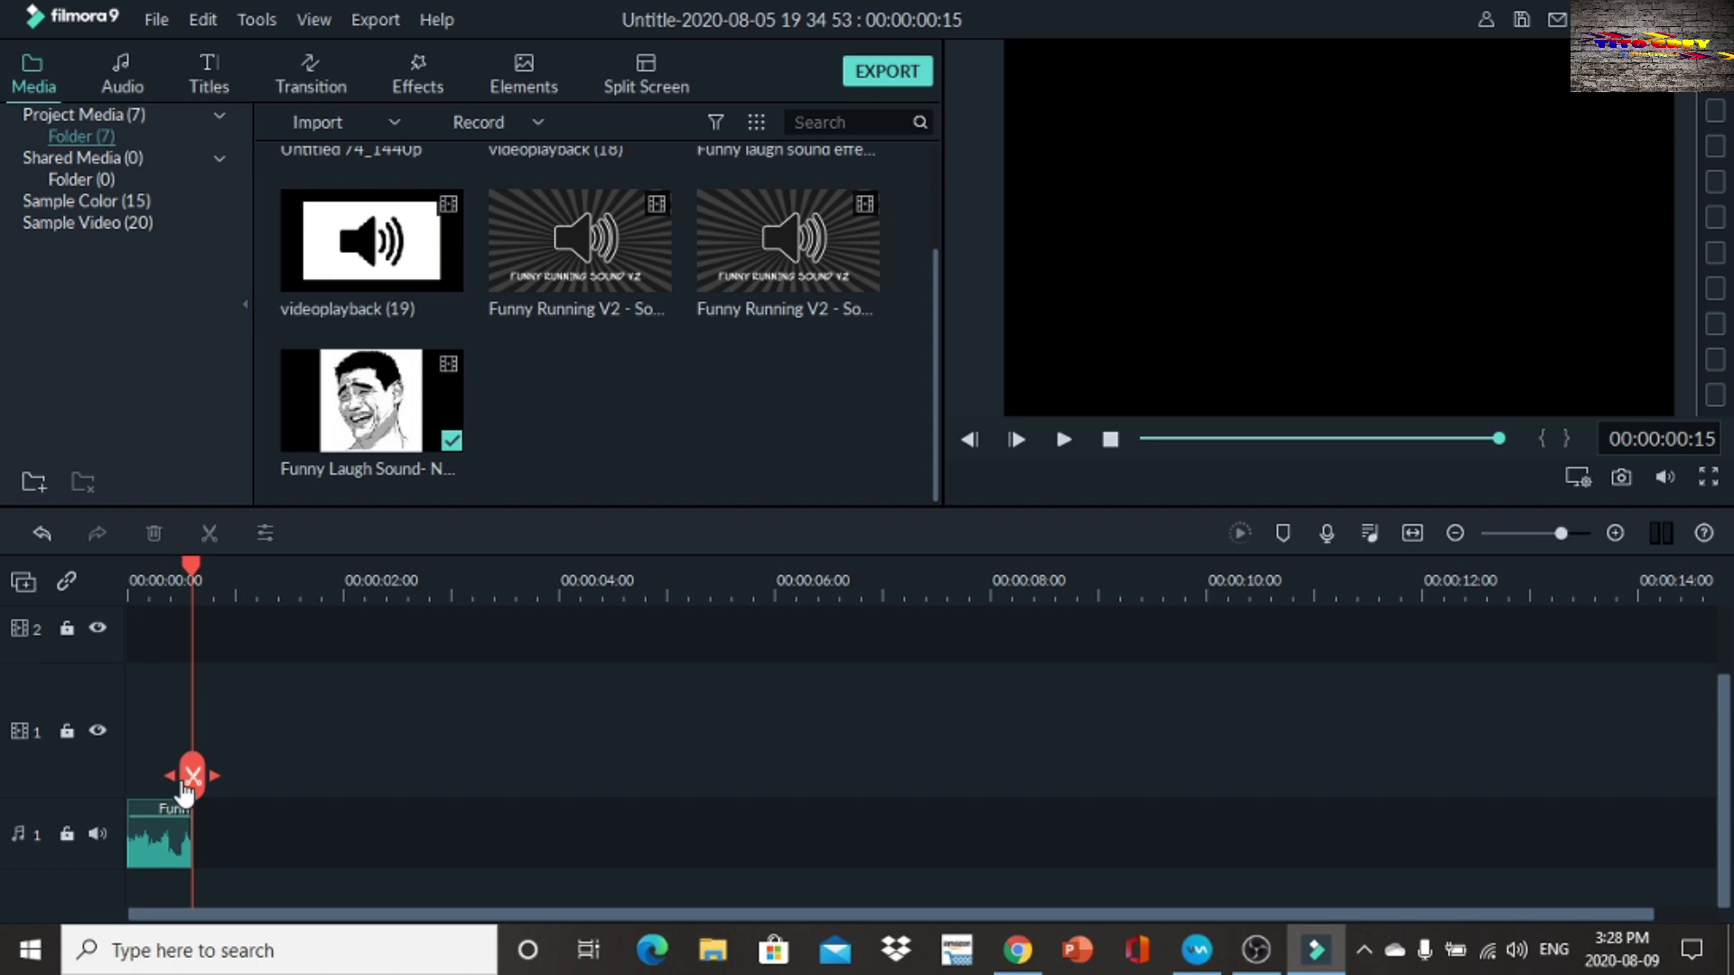
{"action": "left_click_drag", "start_coordinate": [185, 791], "coordinate": [108, 796]}
{"action": "left_click", "coordinate": [1063, 446]}
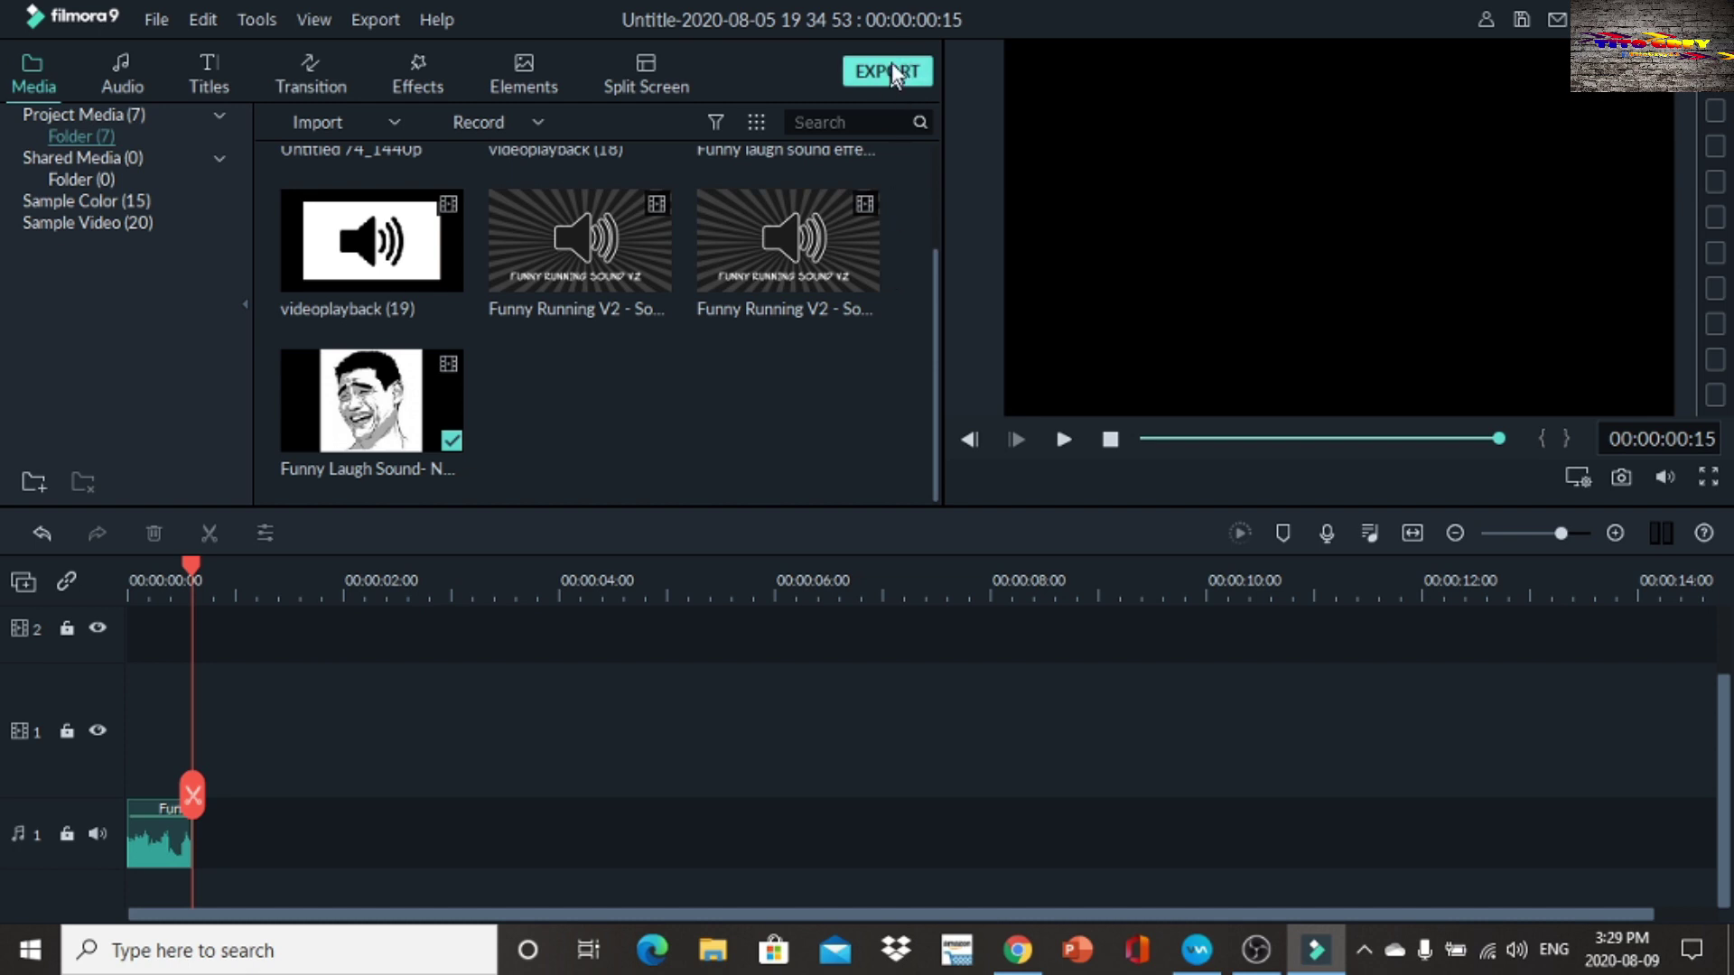
Step: Extend the end of the audio clip to 00:00:01:07 and play it from the start
{"action": "left_click", "coordinate": [175, 844]}
{"action": "left_click_drag", "start_coordinate": [191, 846], "coordinate": [272, 865]}
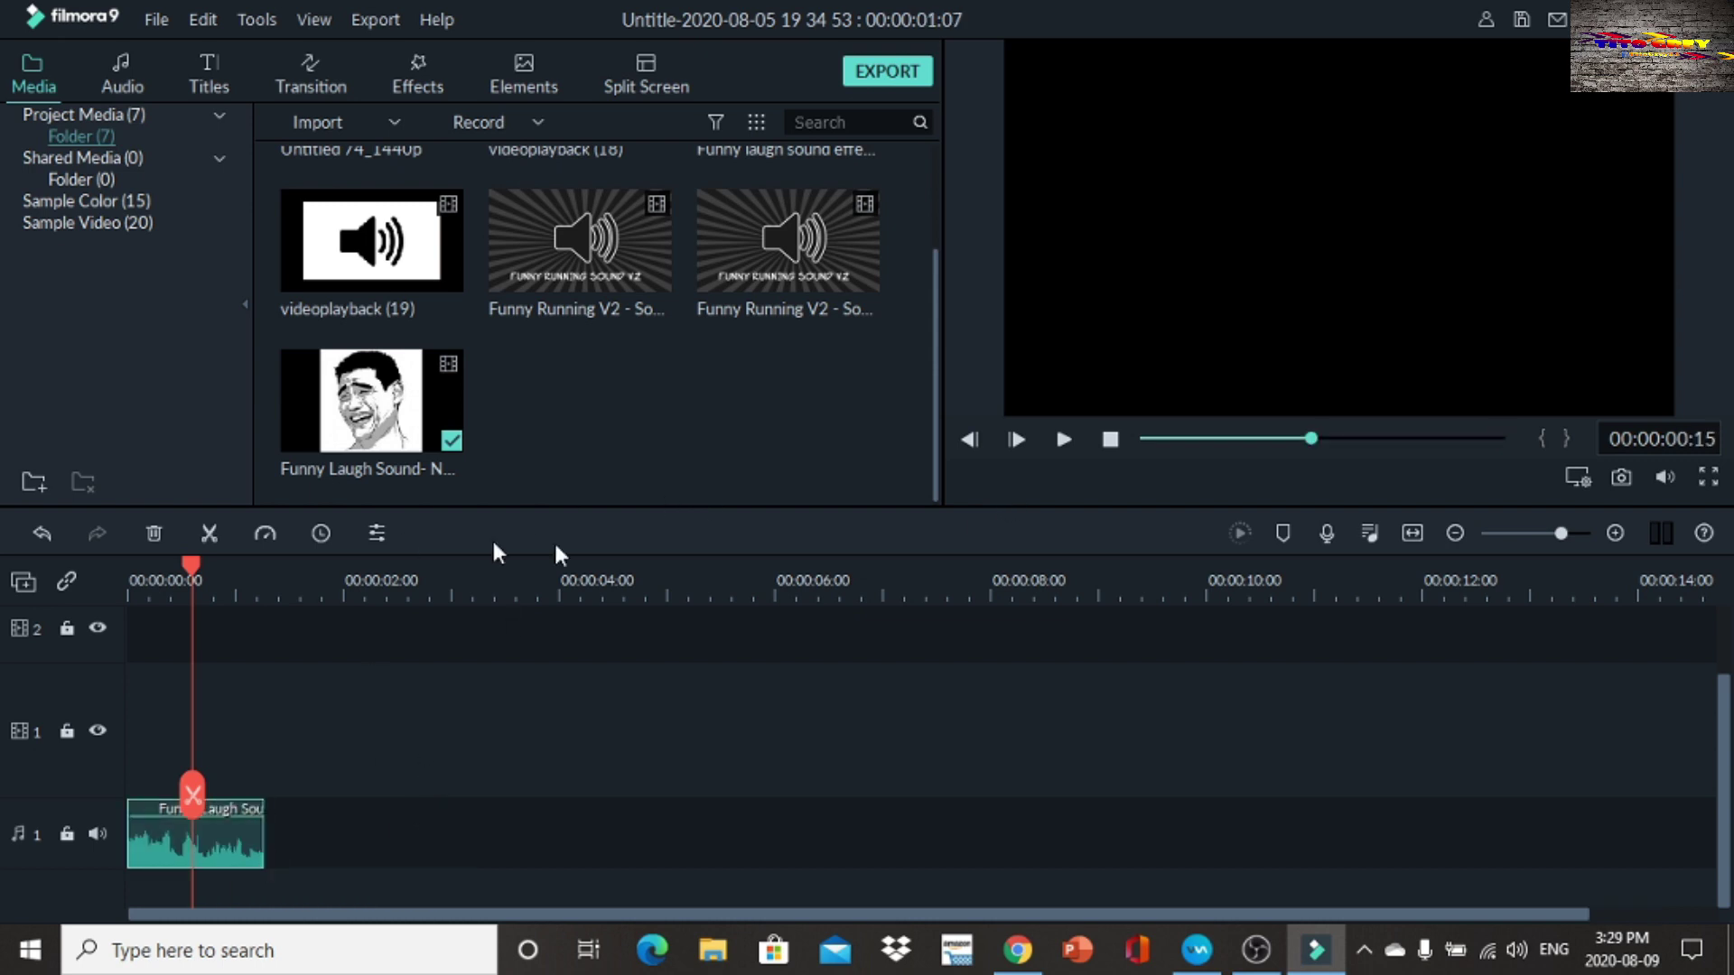
{"action": "left_click", "coordinate": [1140, 439]}
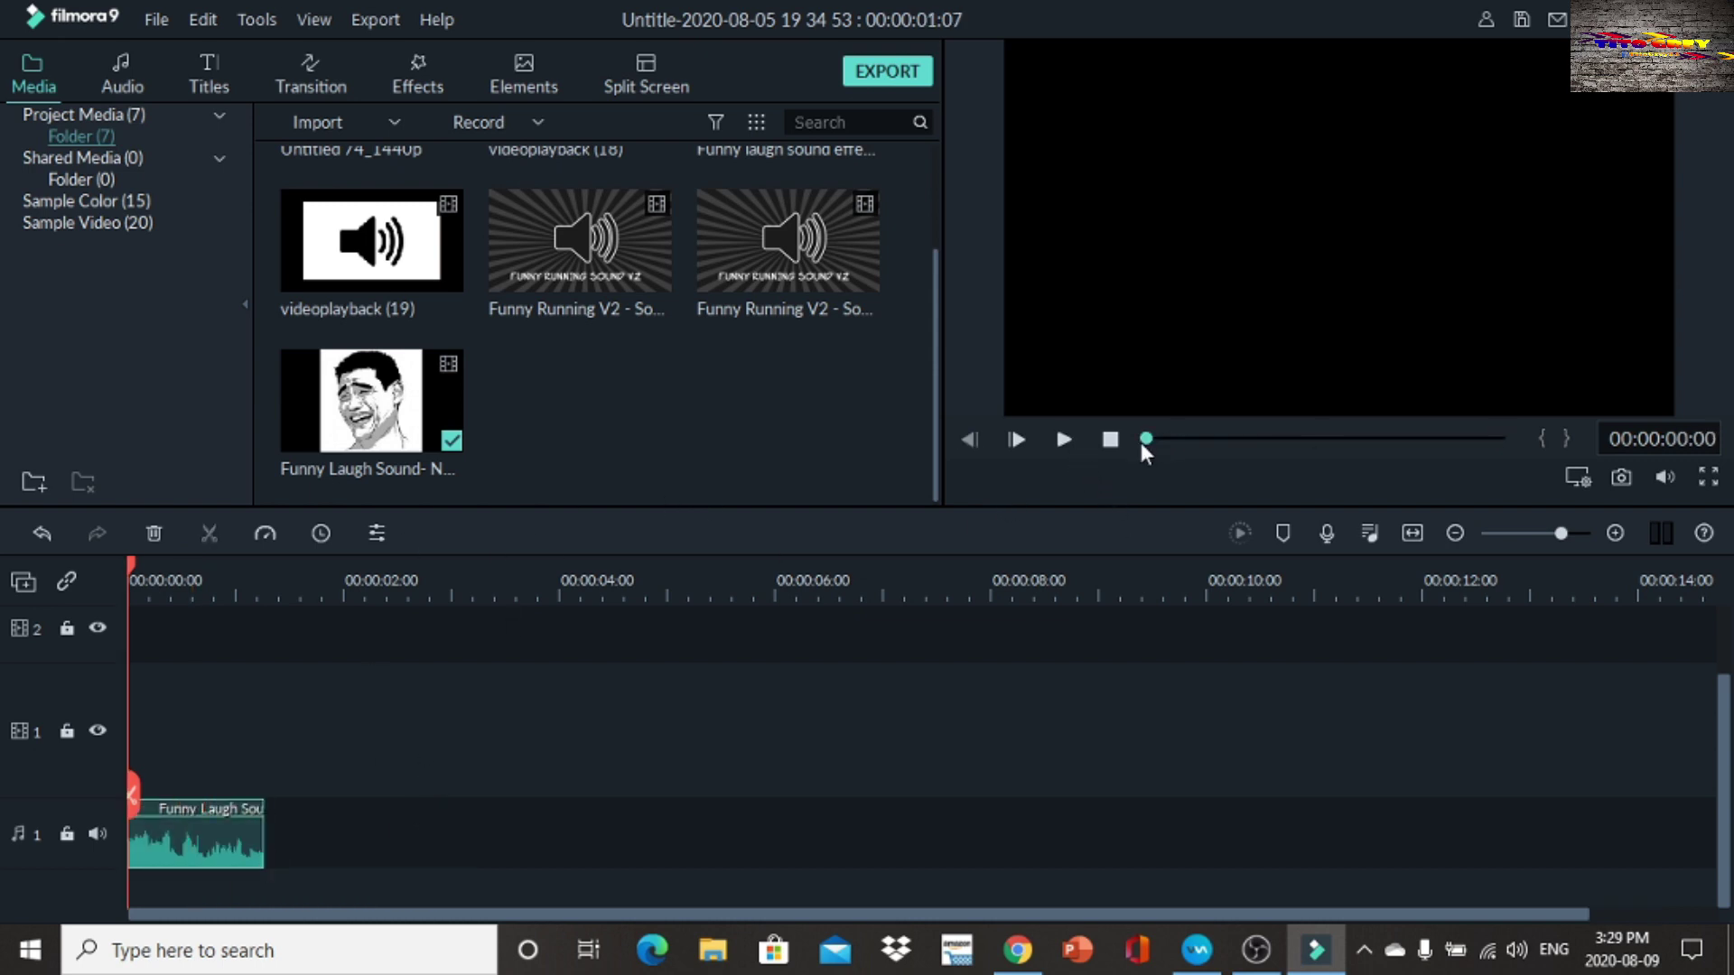
{"action": "left_click", "coordinate": [1056, 442]}
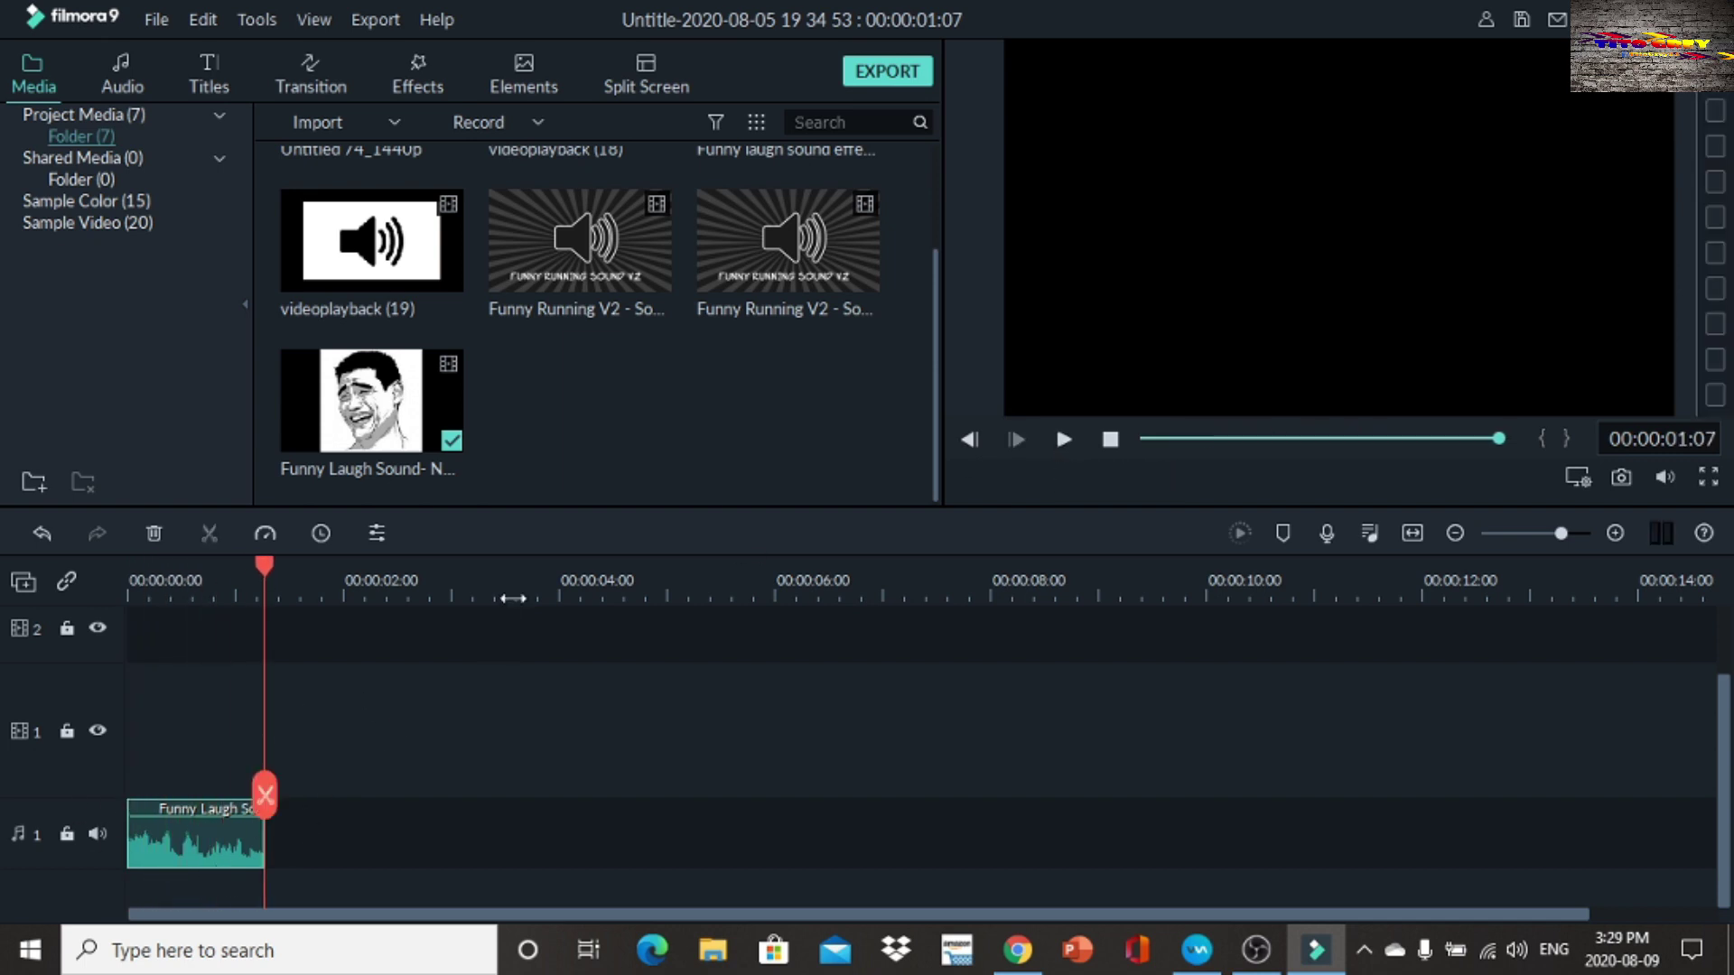
Step: Export the trimmed sound to the Music folder as an MP3 named "no no" and dismiss the finished export window
{"action": "left_click", "coordinate": [892, 68]}
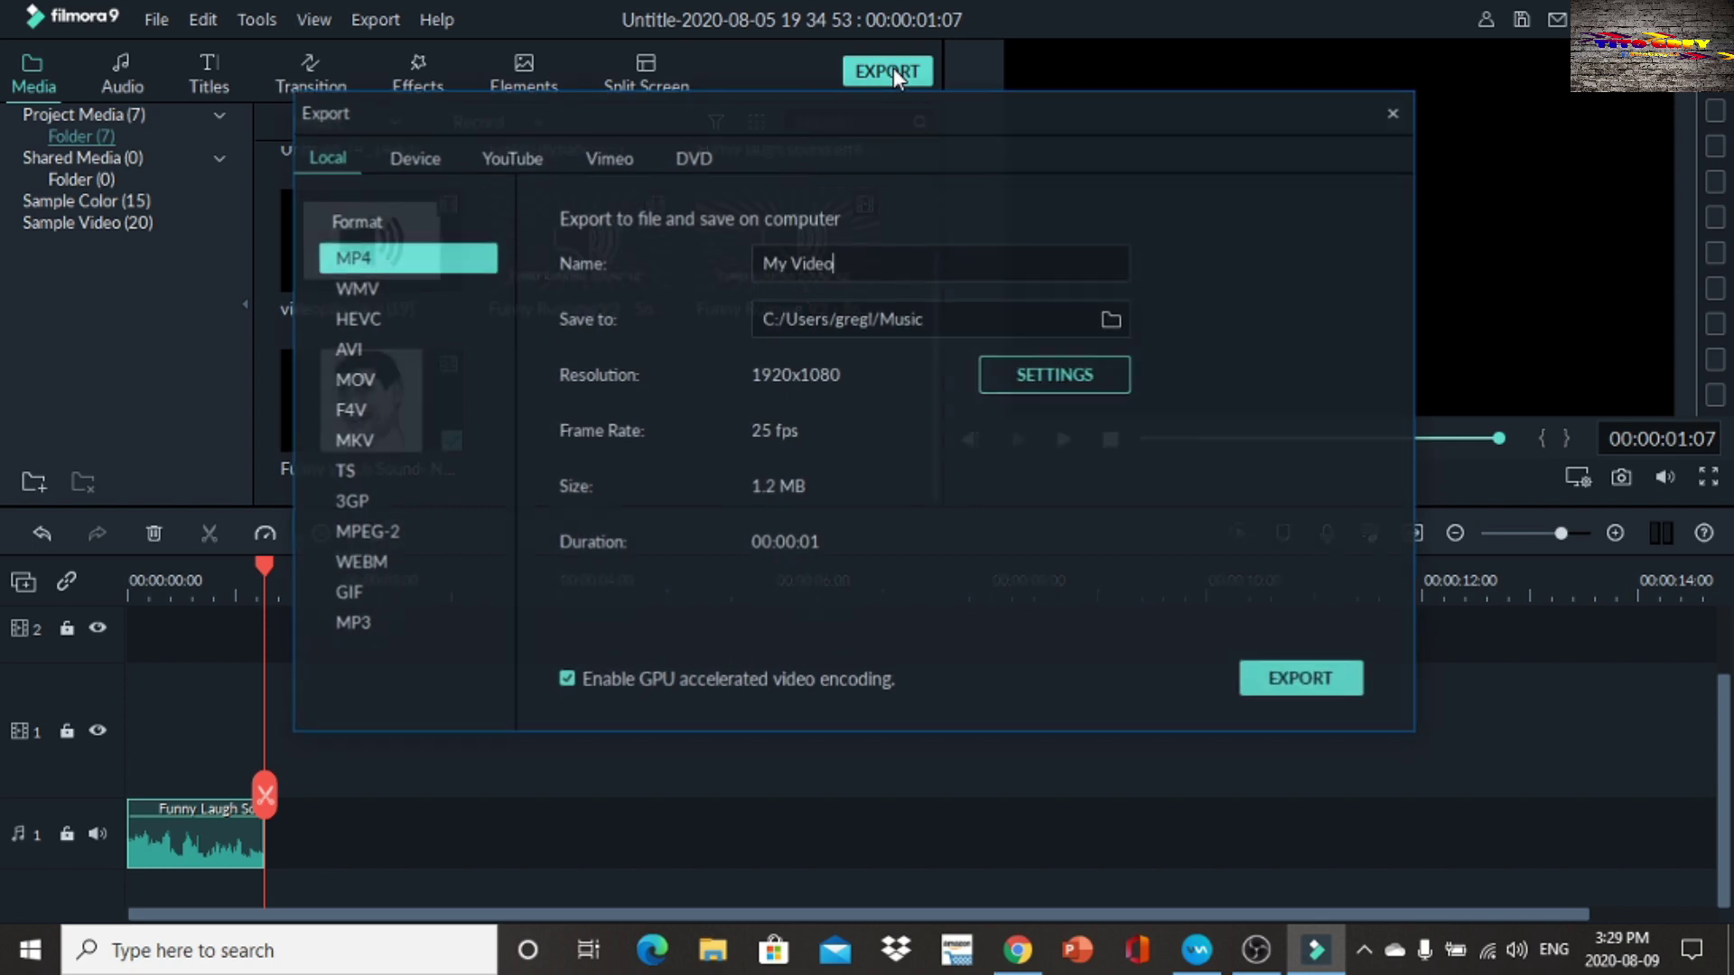
{"action": "left_click", "coordinate": [362, 622]}
{"action": "left_click_drag", "start_coordinate": [873, 264], "coordinate": [597, 253]}
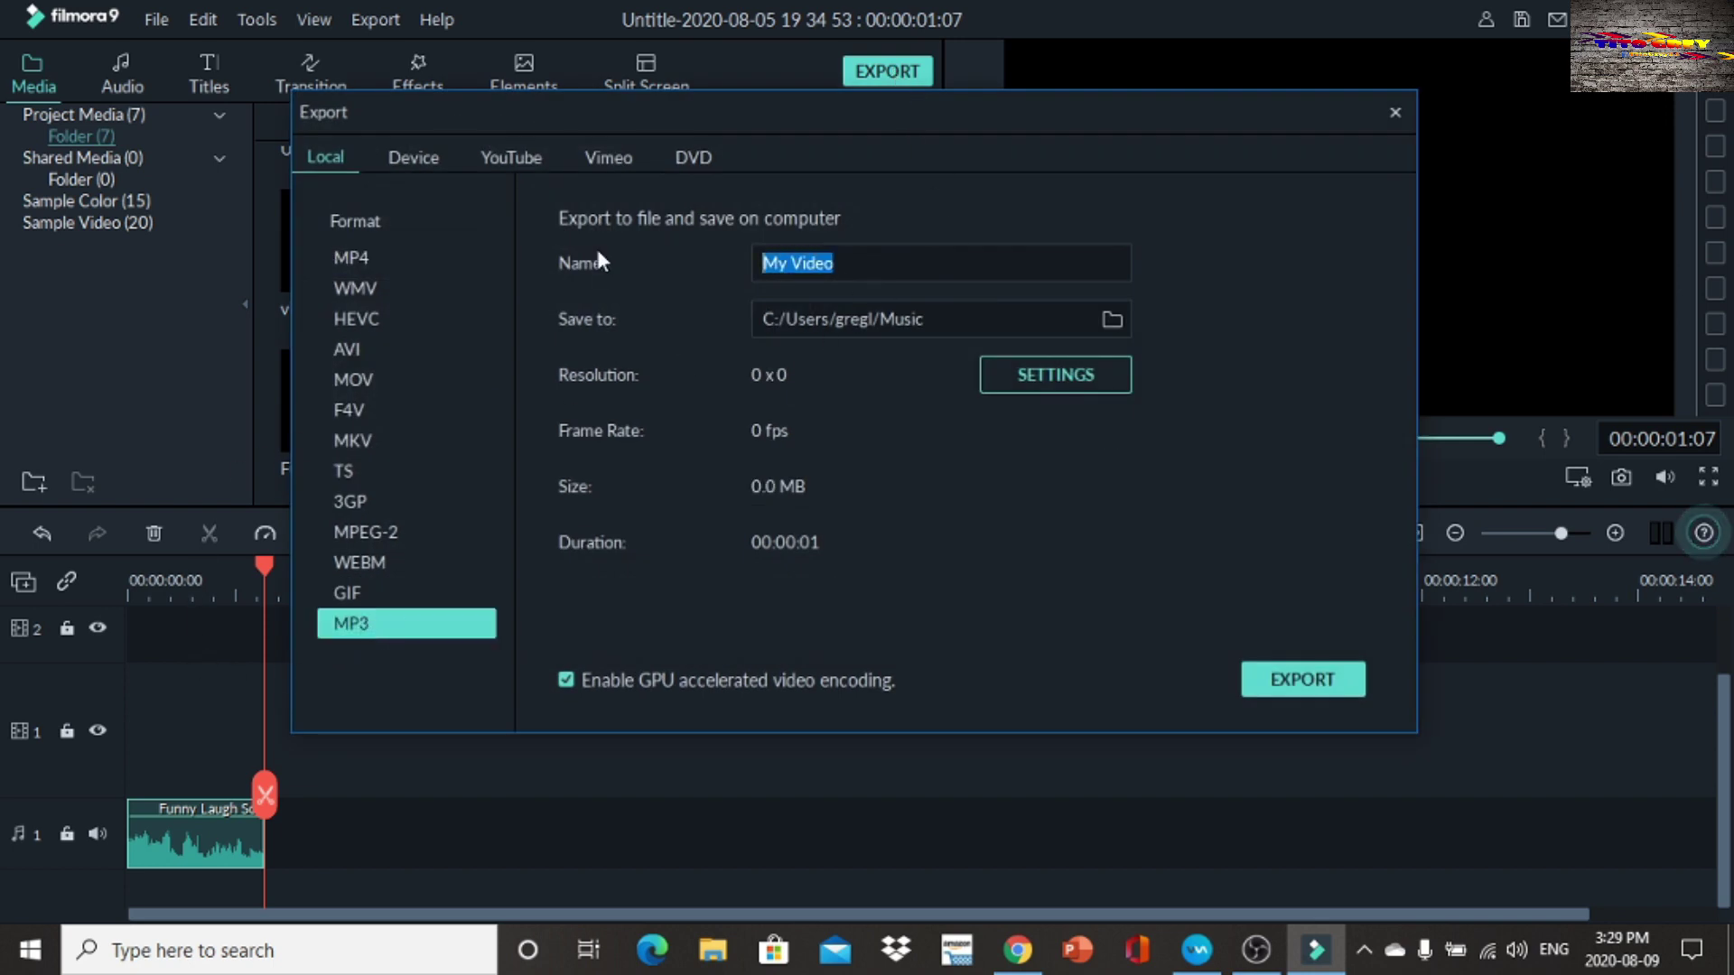
{"action": "type", "text": "no no"}
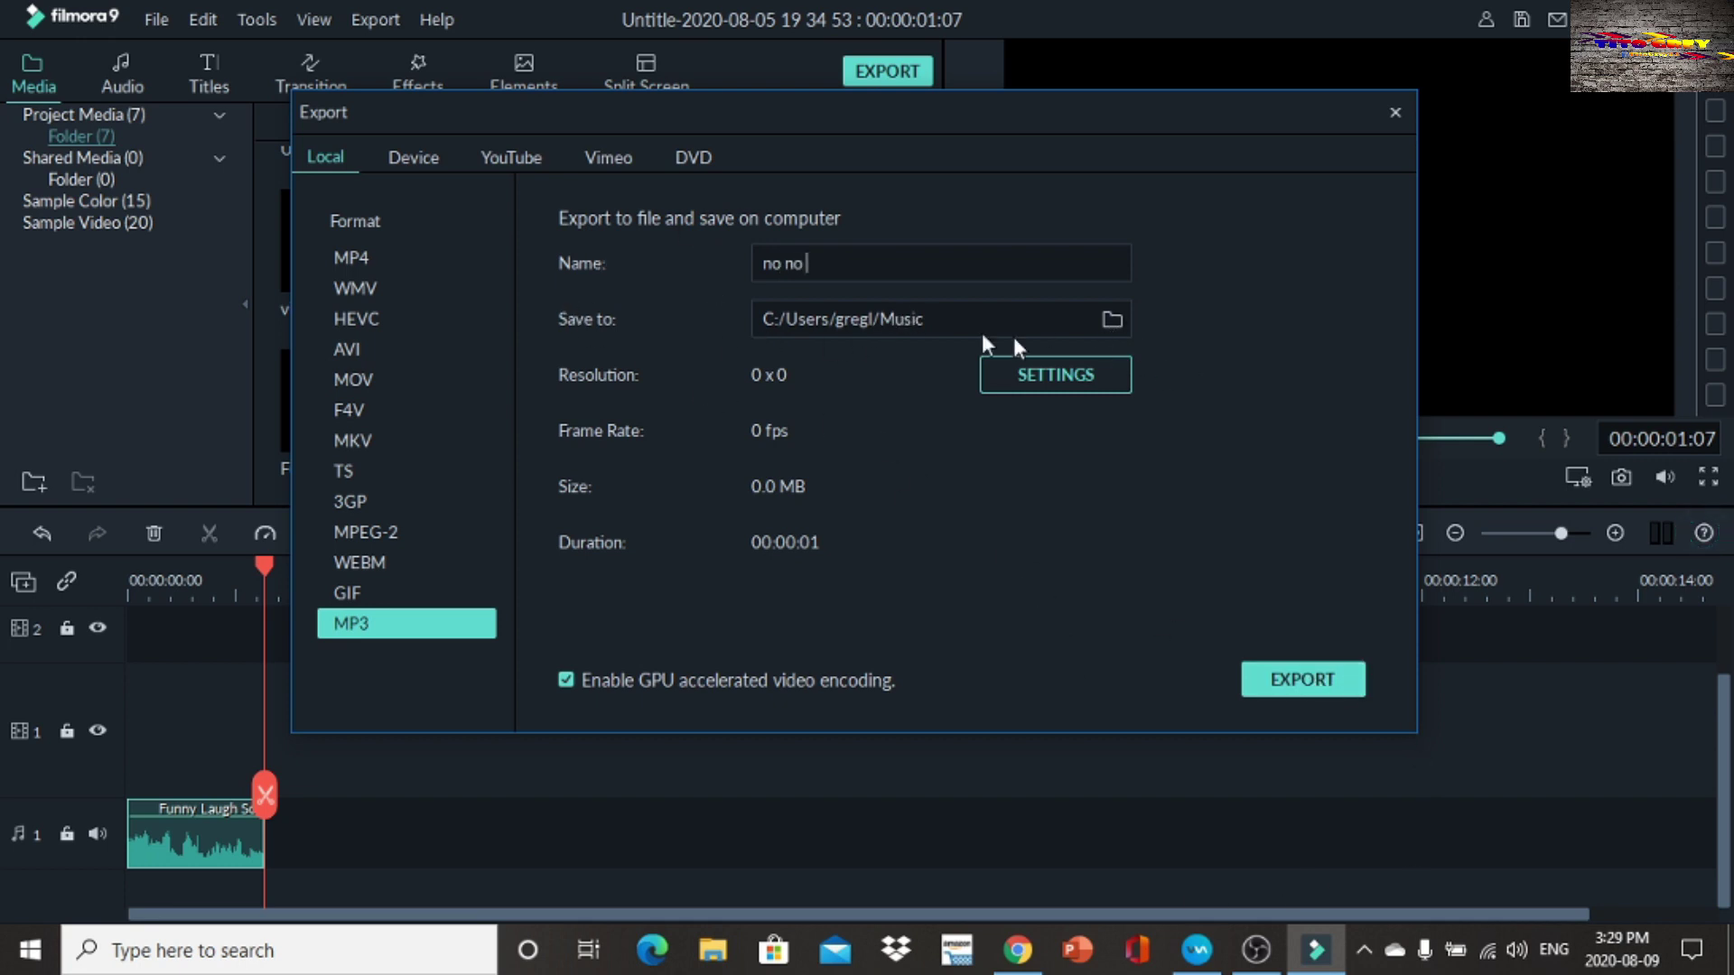
{"action": "left_click", "coordinate": [1336, 690]}
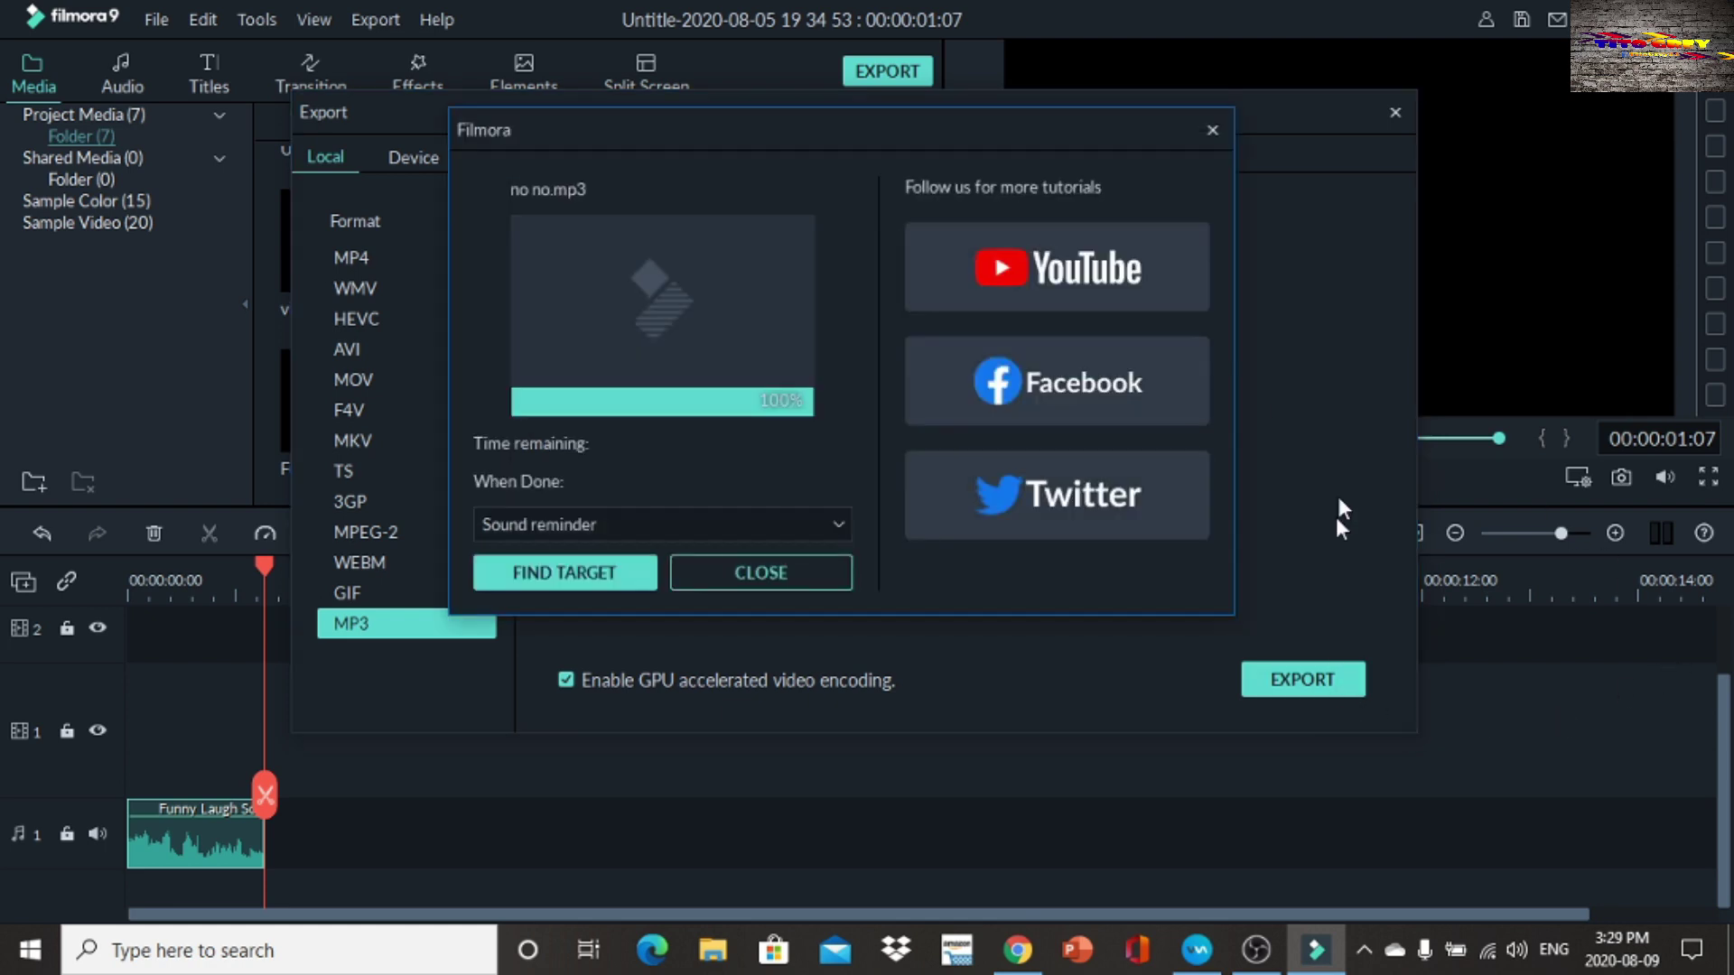
{"action": "left_click", "coordinate": [1211, 132]}
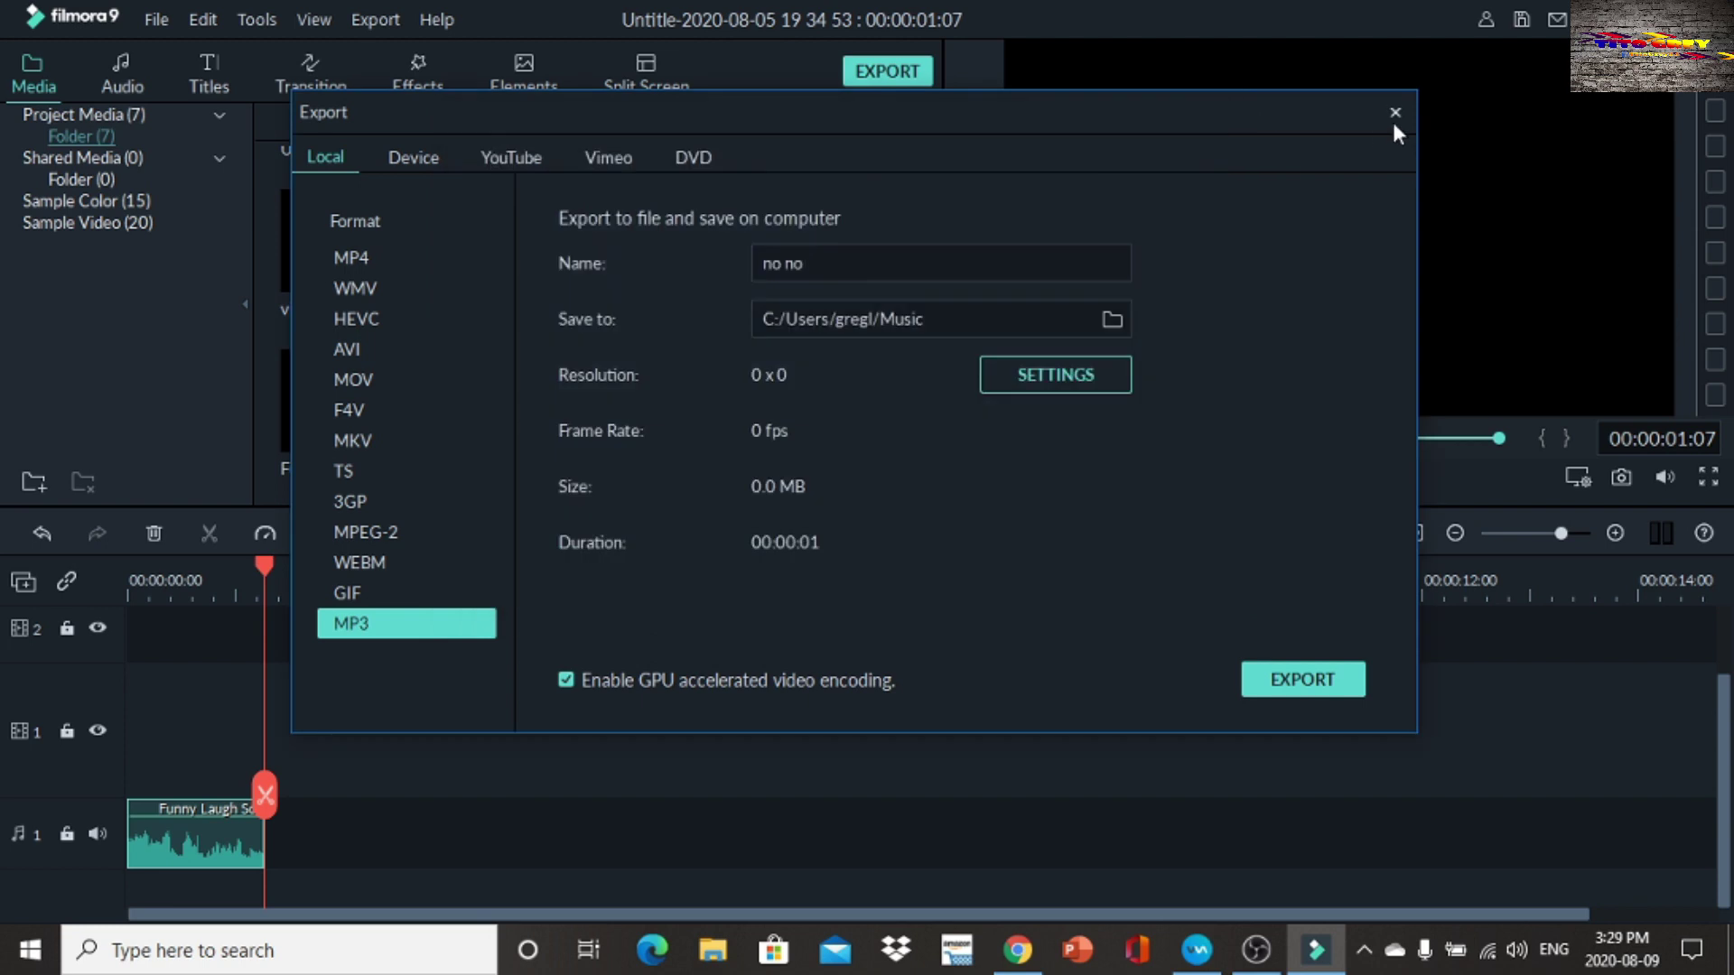
Step: Close the export window and switch to OBS Studio
{"action": "left_click", "coordinate": [1395, 114]}
{"action": "key", "text": "alt+Tab"}
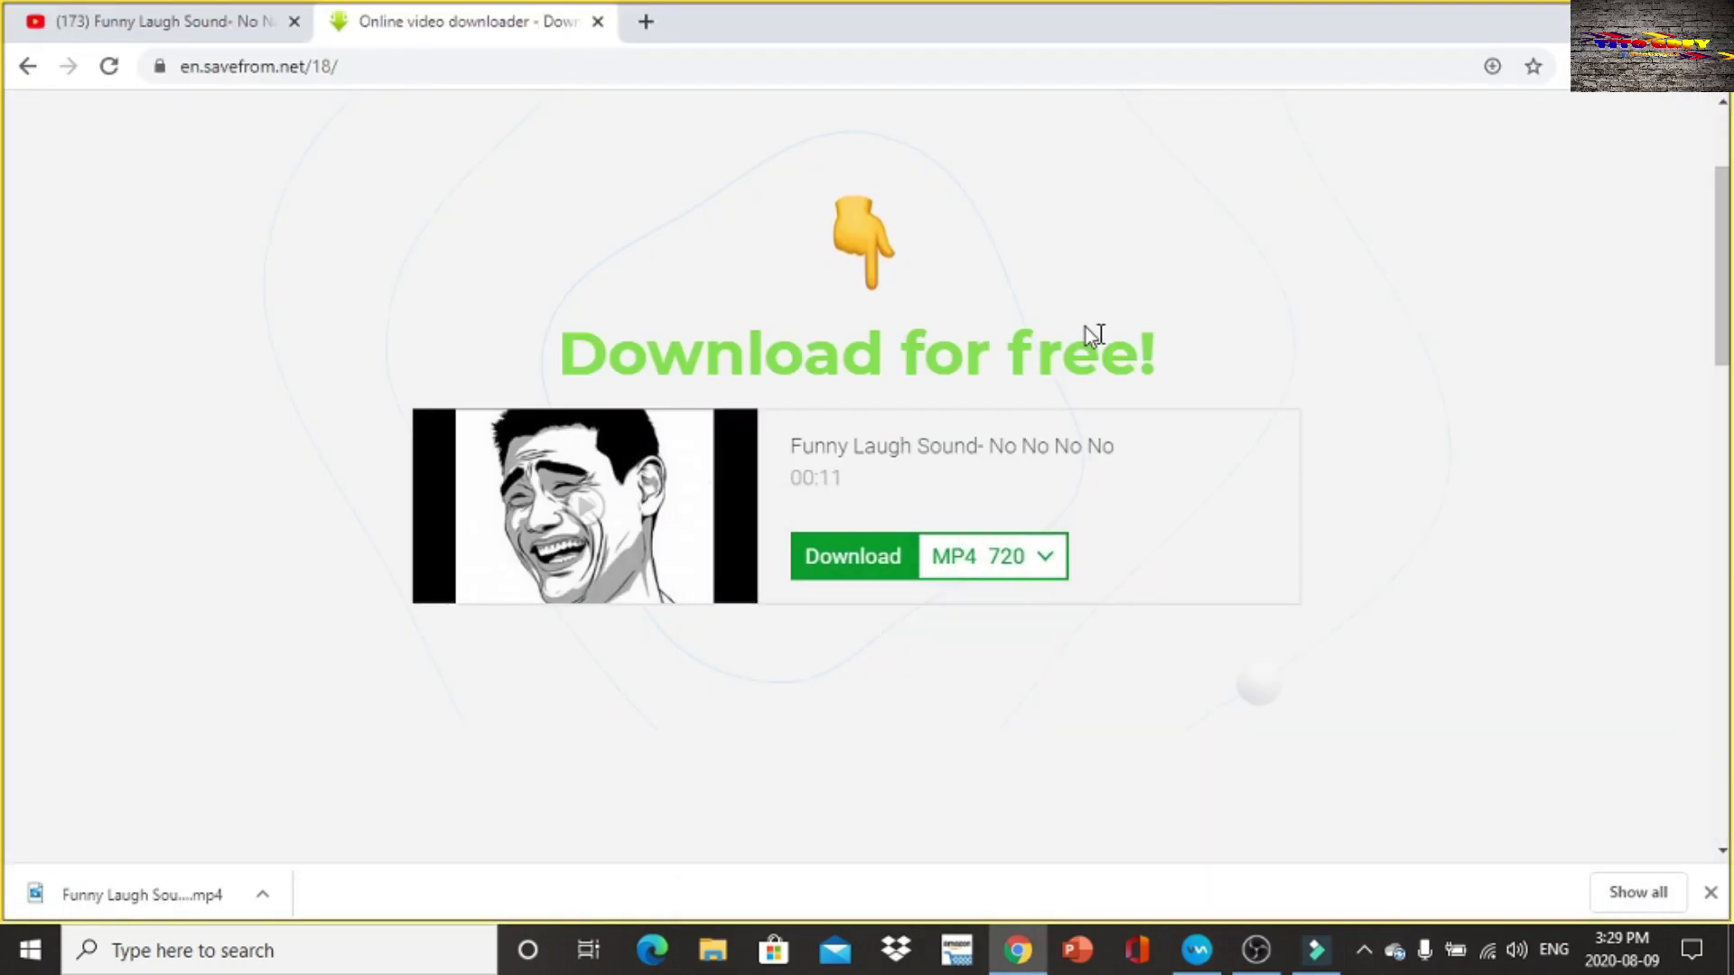
{"action": "key", "text": "alt+Tab"}
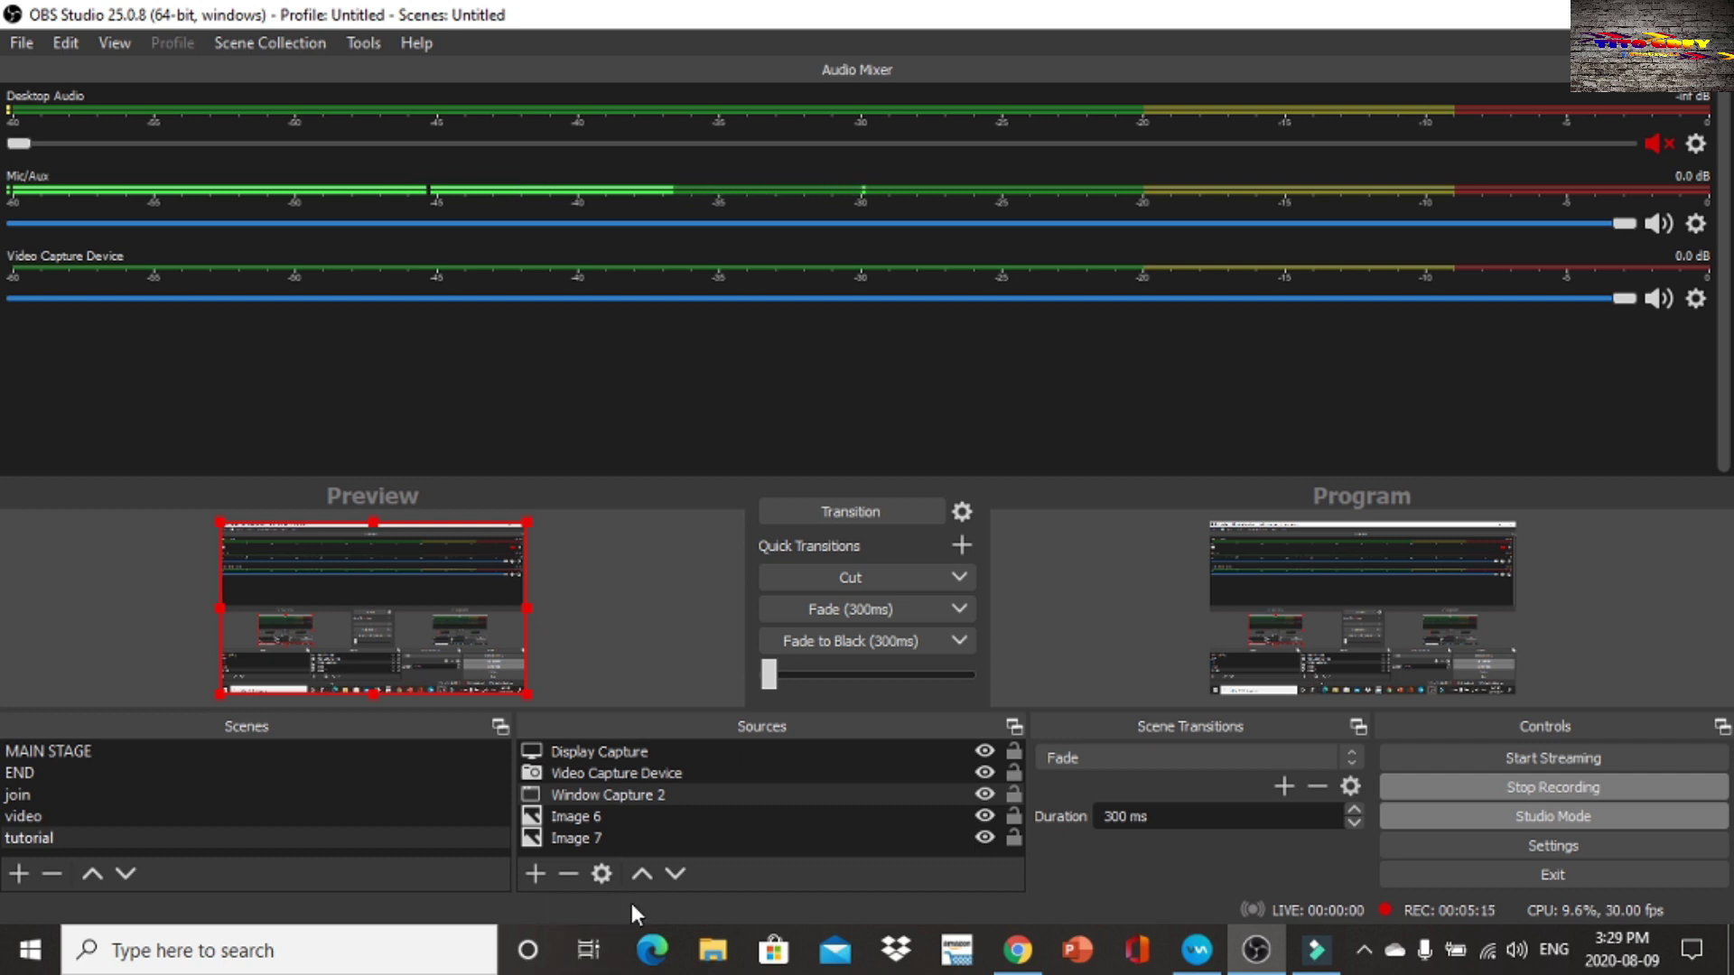
{"action": "left_click", "coordinate": [658, 778]}
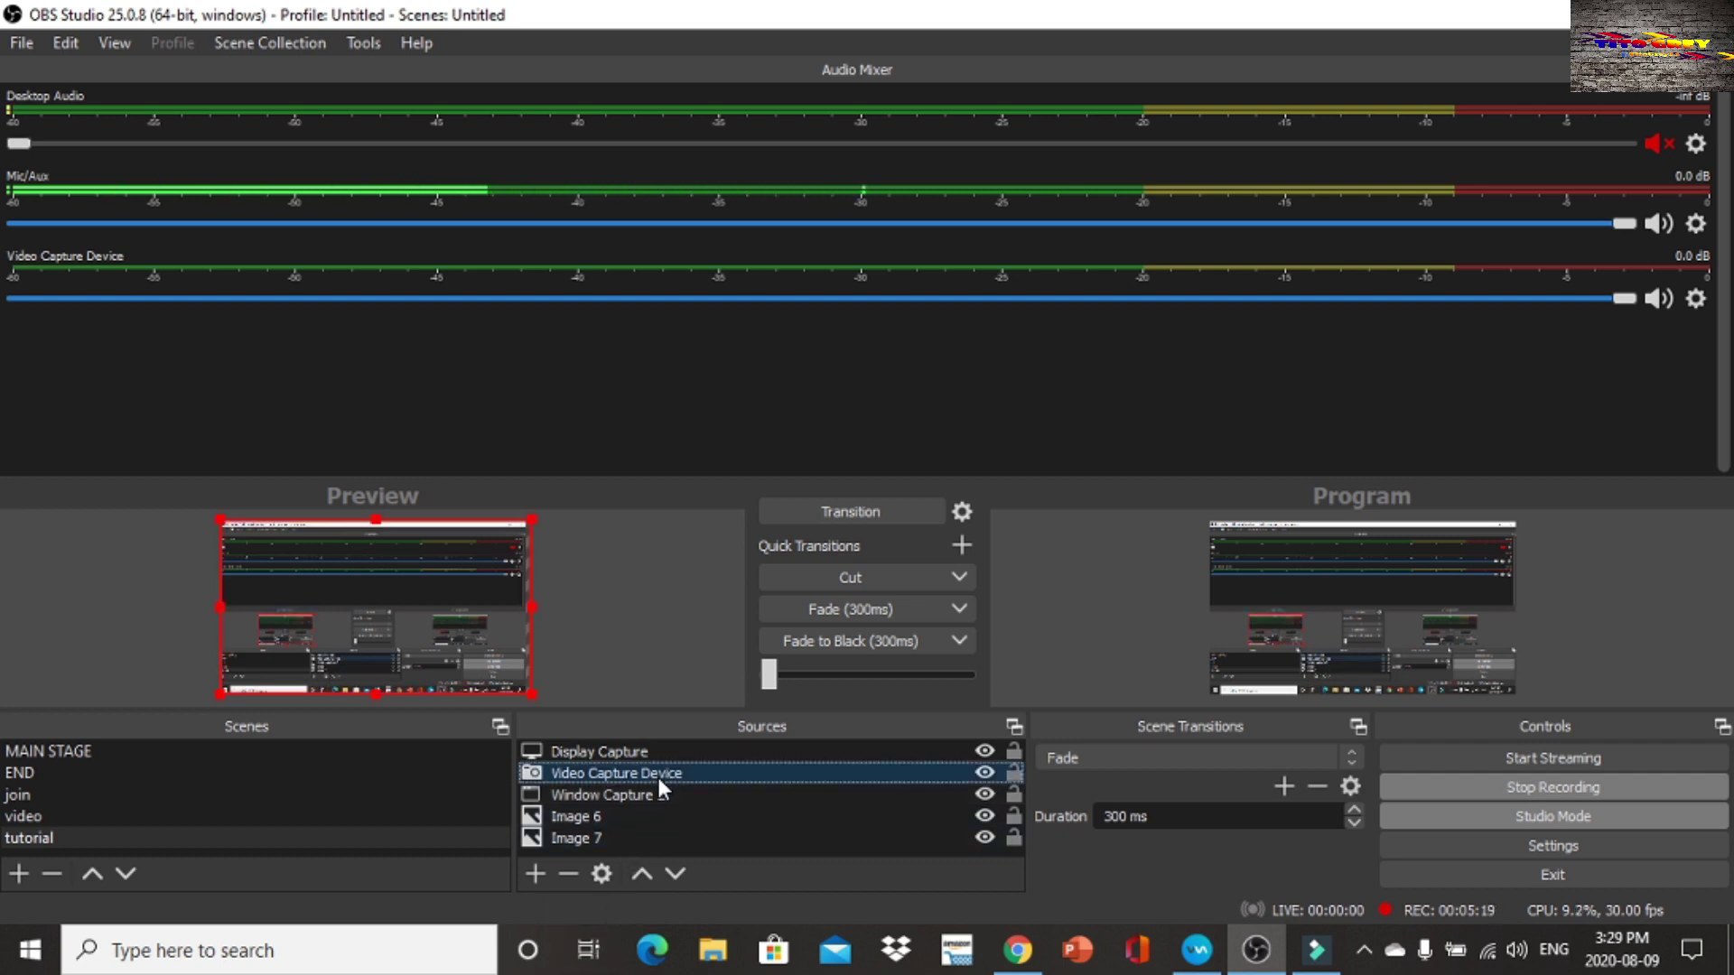
{"action": "right_click", "coordinate": [658, 777]}
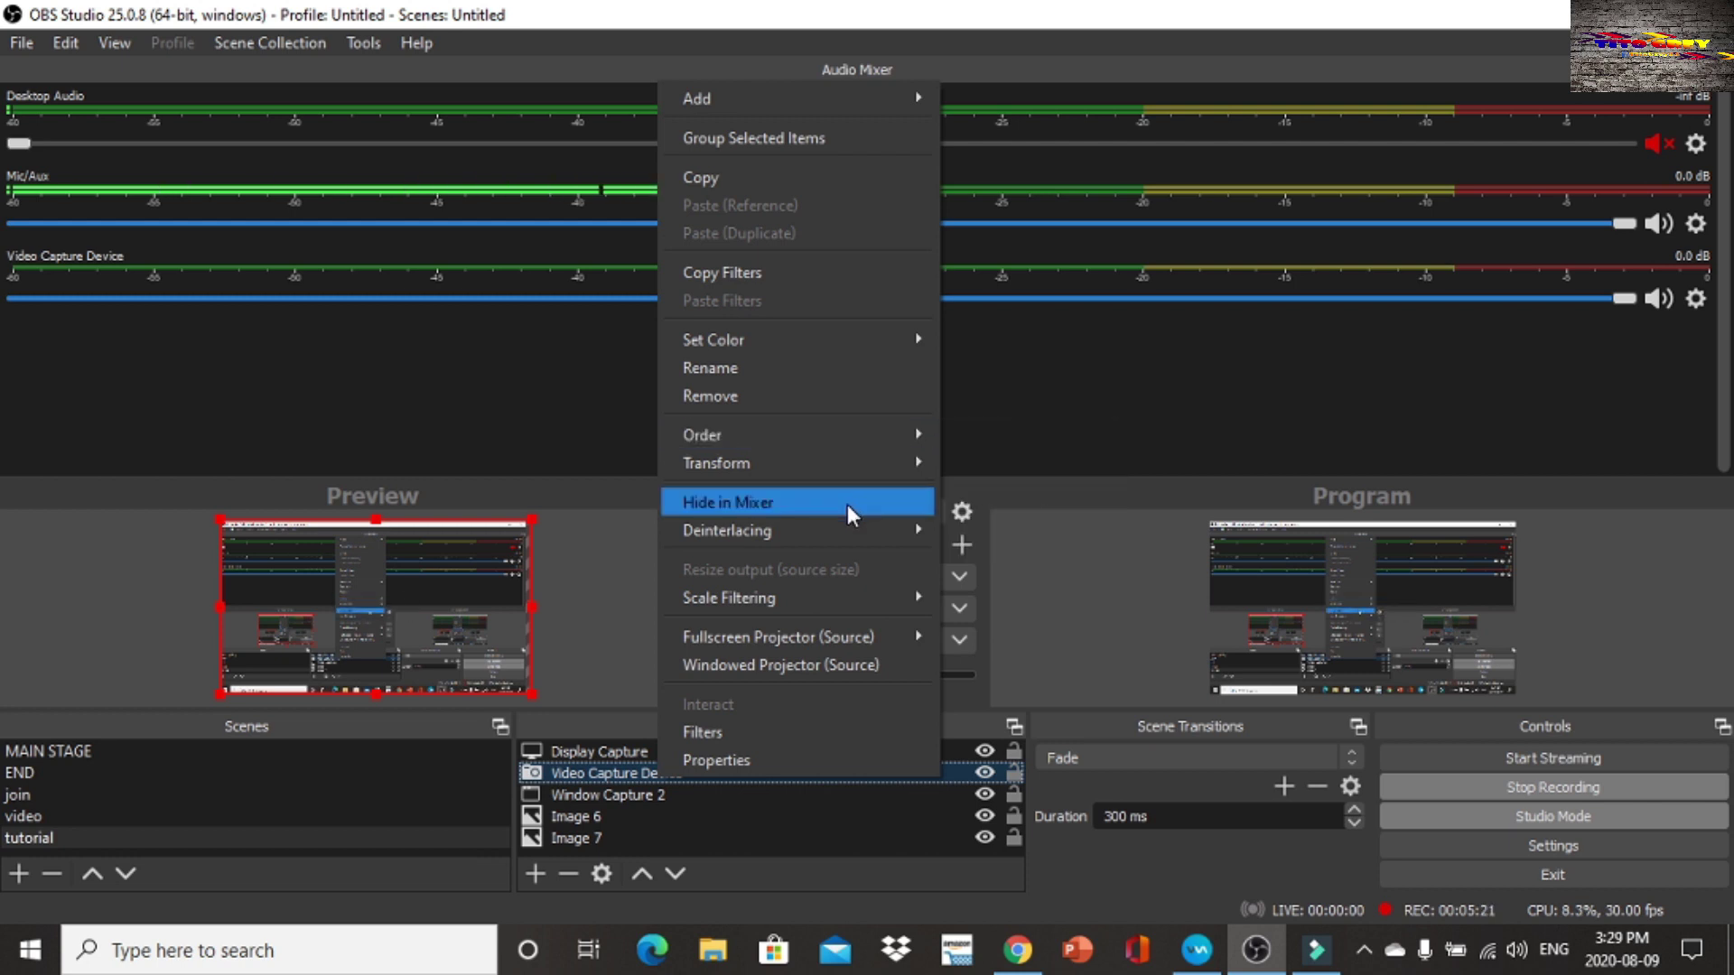
{"action": "left_click", "coordinate": [625, 658]}
{"action": "left_click", "coordinate": [626, 658]}
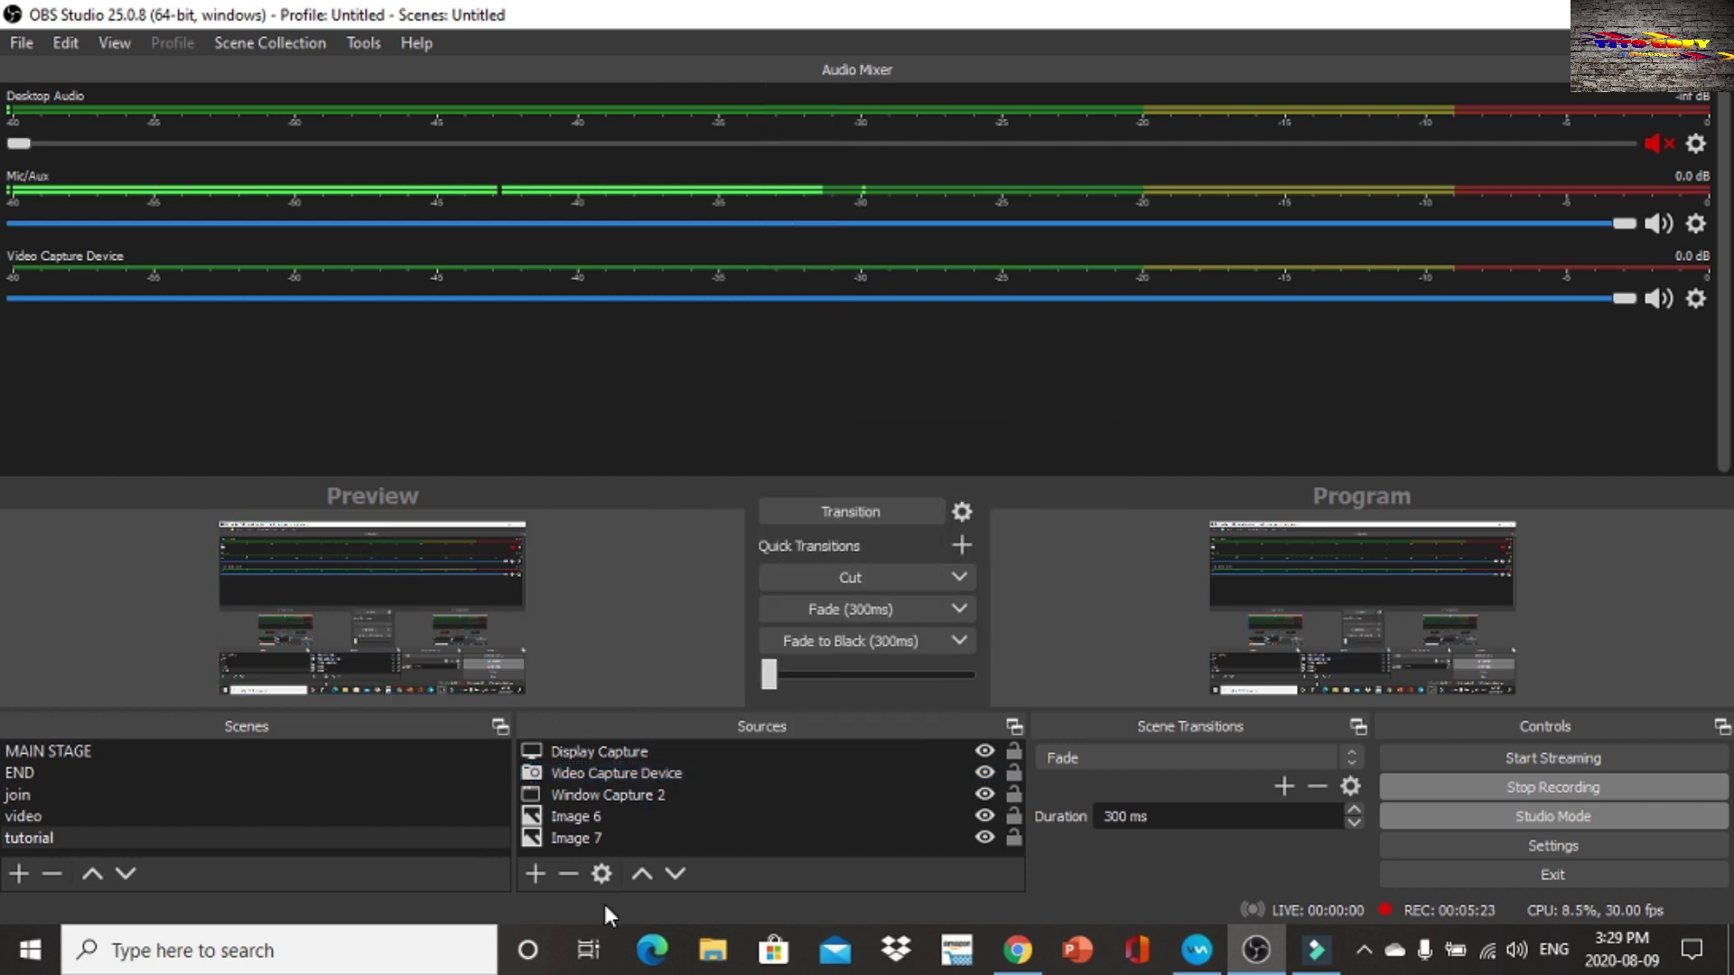
{"action": "left_click", "coordinate": [764, 839]}
{"action": "left_click", "coordinate": [579, 838], "text": "ctrl"}
Step: Add a new media source named "no no sfx" to the tutorial scene
{"action": "left_click", "coordinate": [535, 876]}
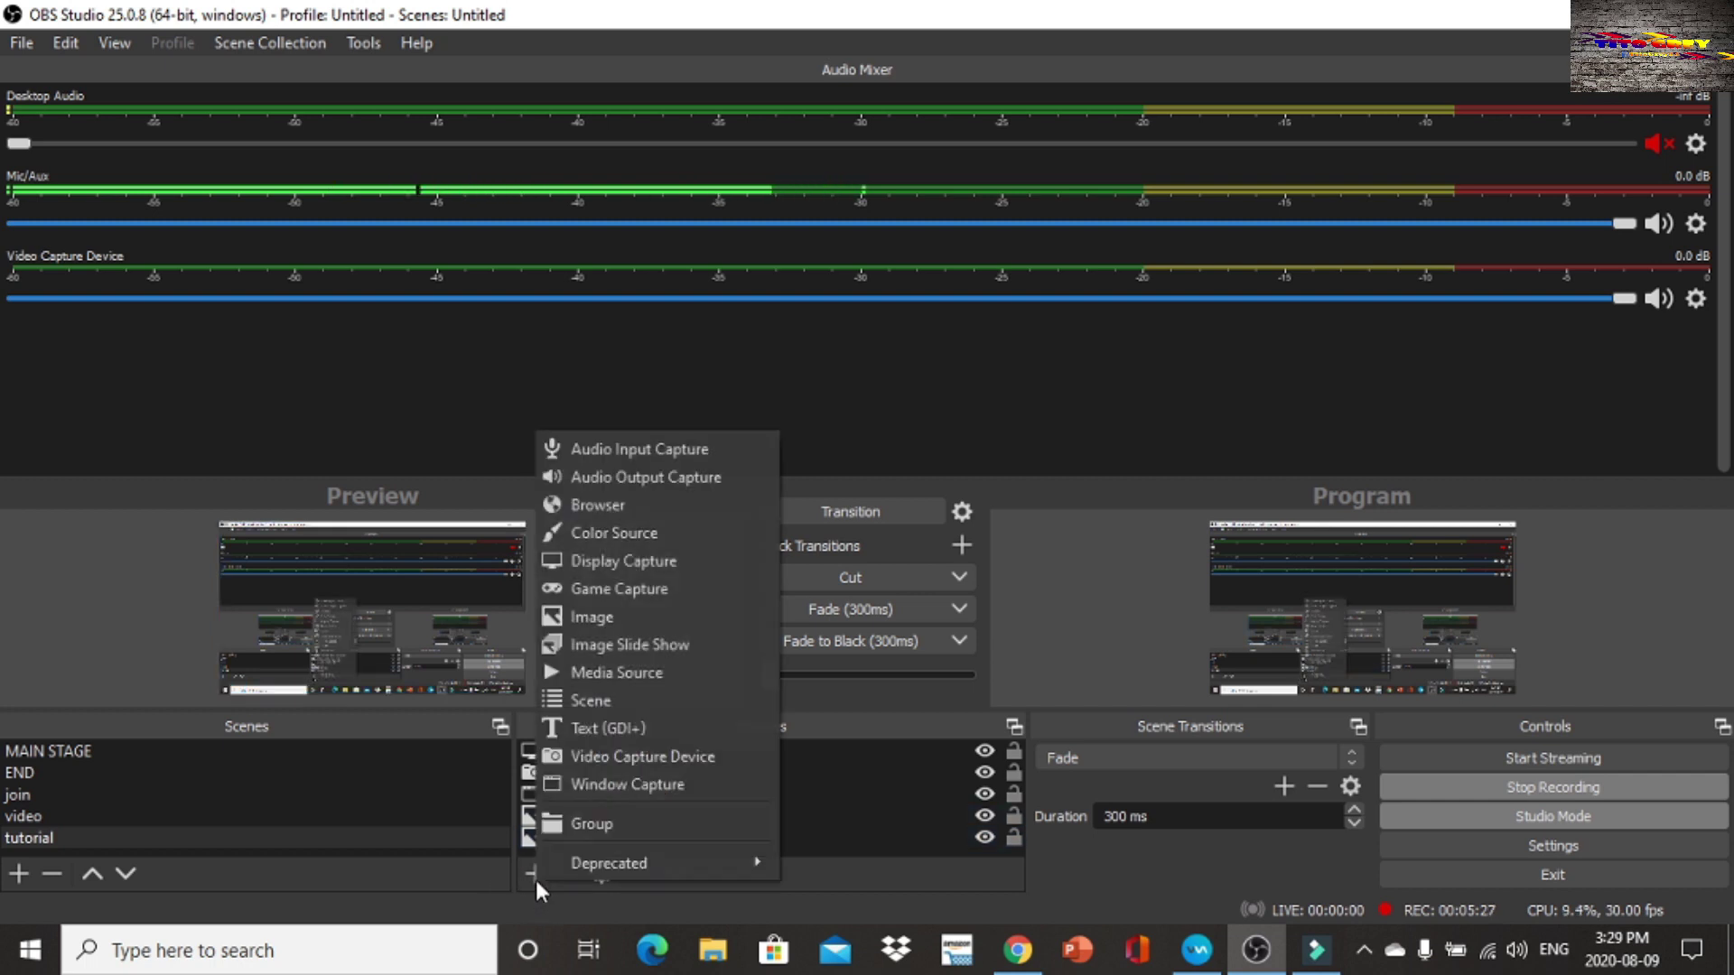
{"action": "left_click", "coordinate": [613, 672]}
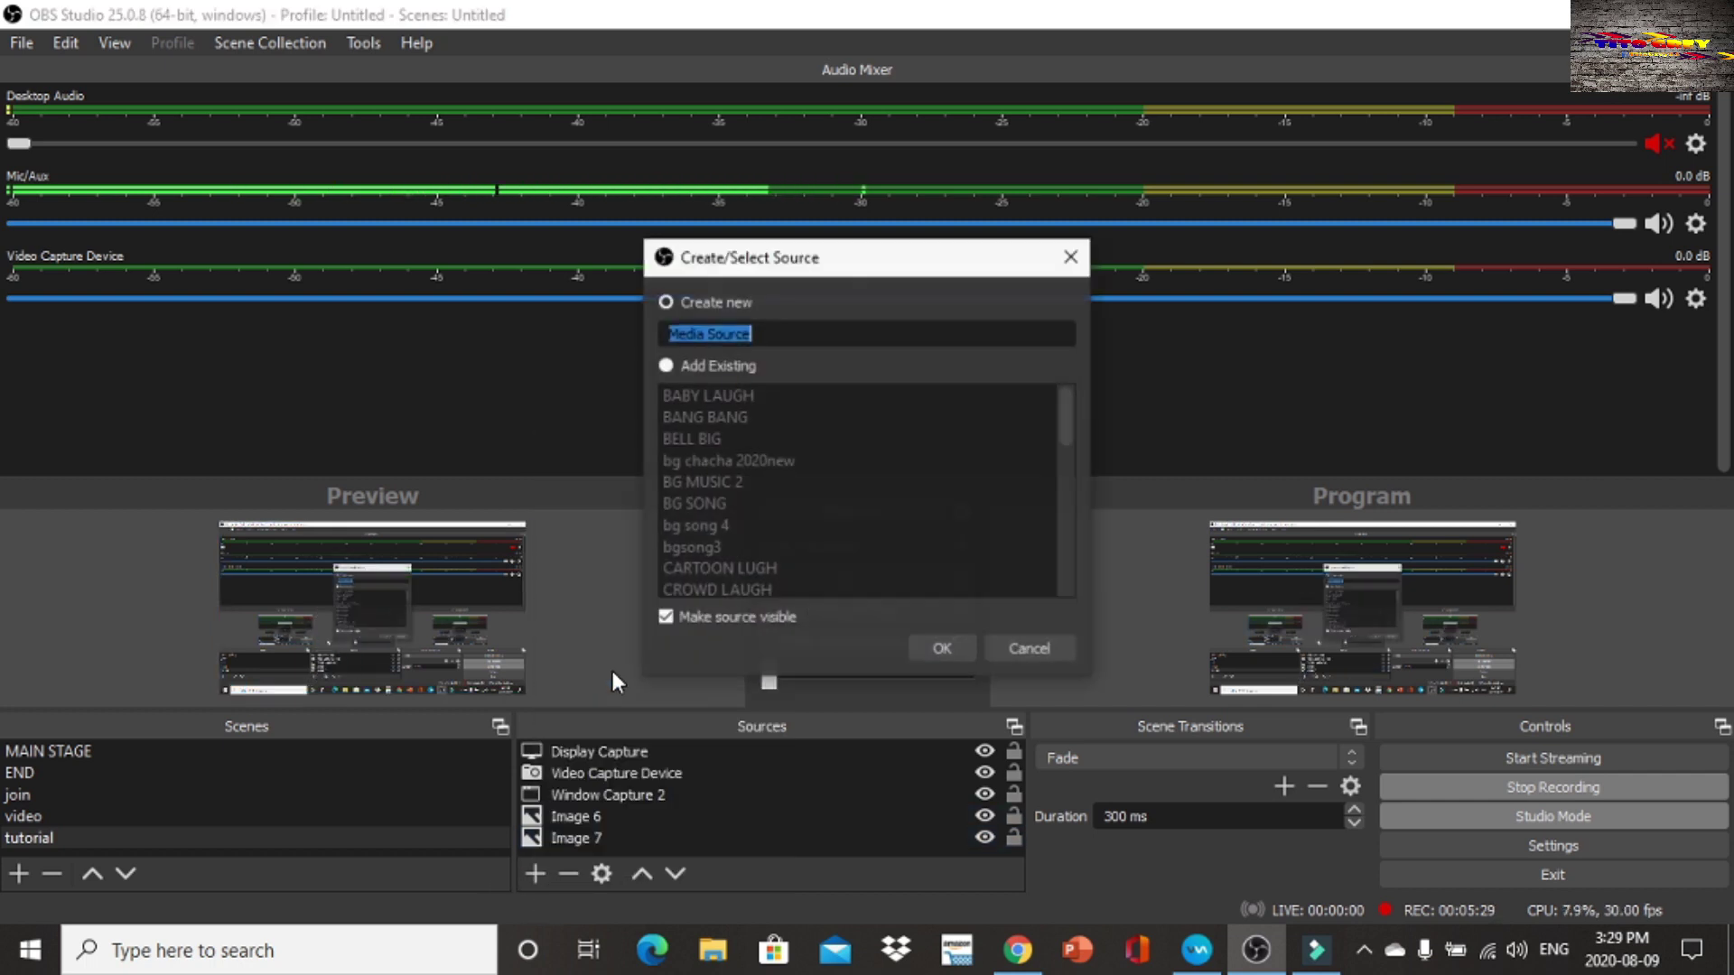
{"action": "type", "text": "n"}
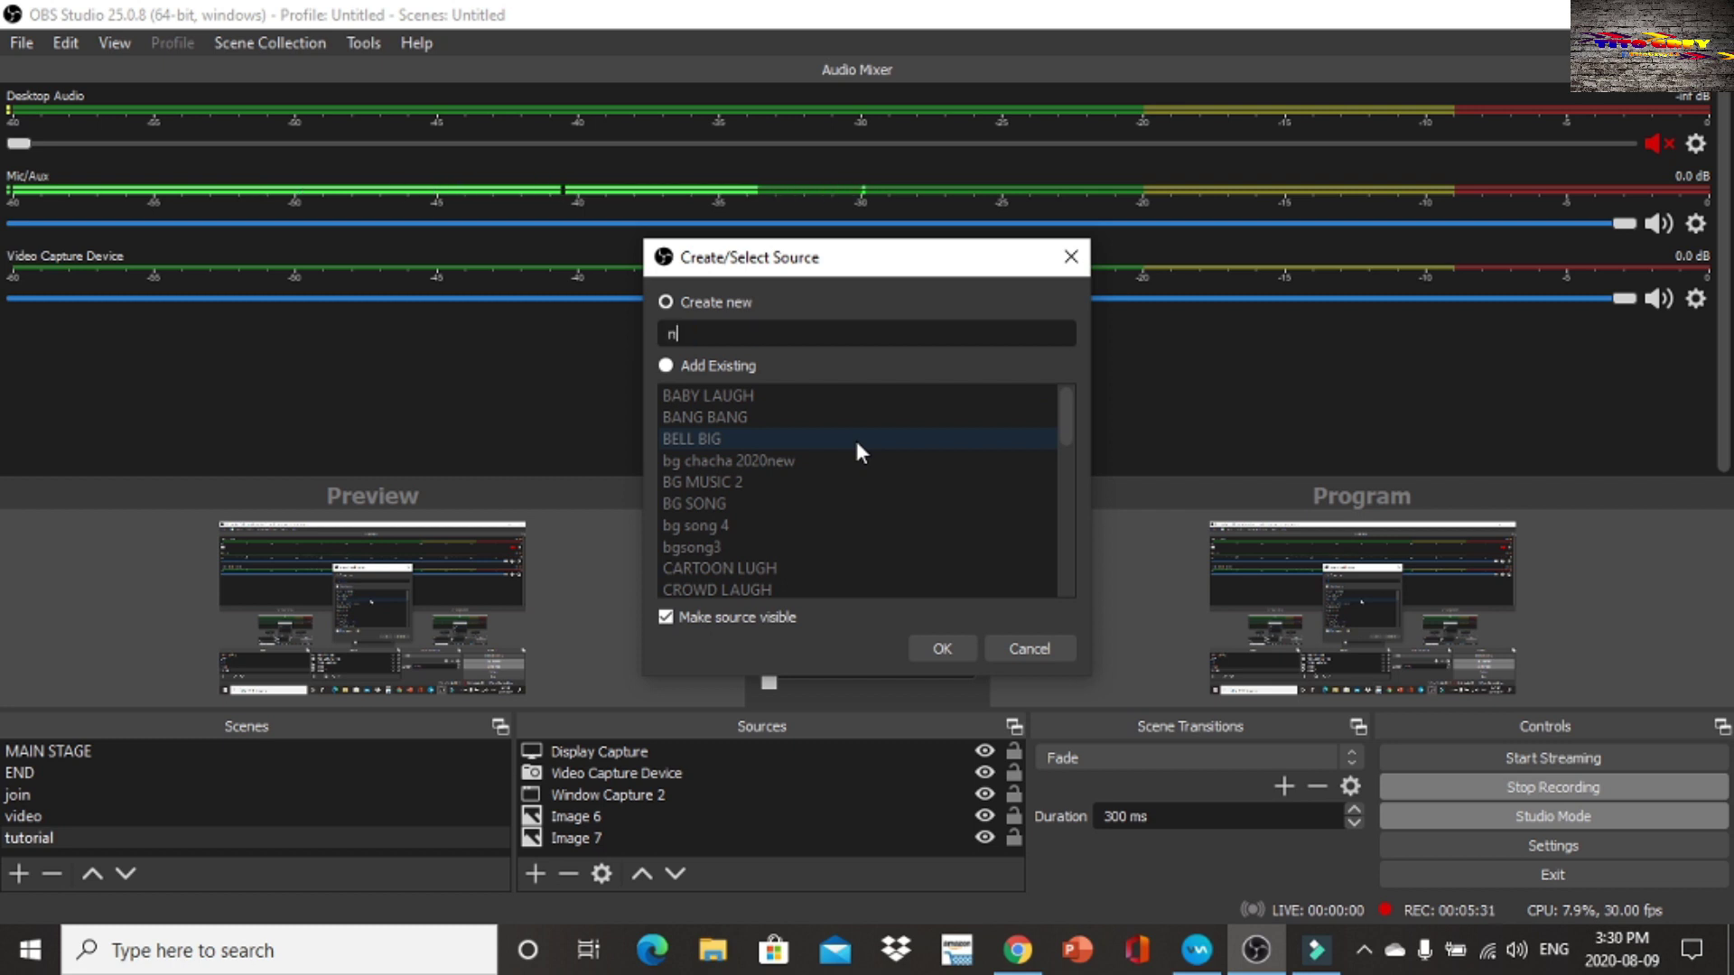
{"action": "type", "text": "o no sfx"}
{"action": "left_click", "coordinate": [943, 648]}
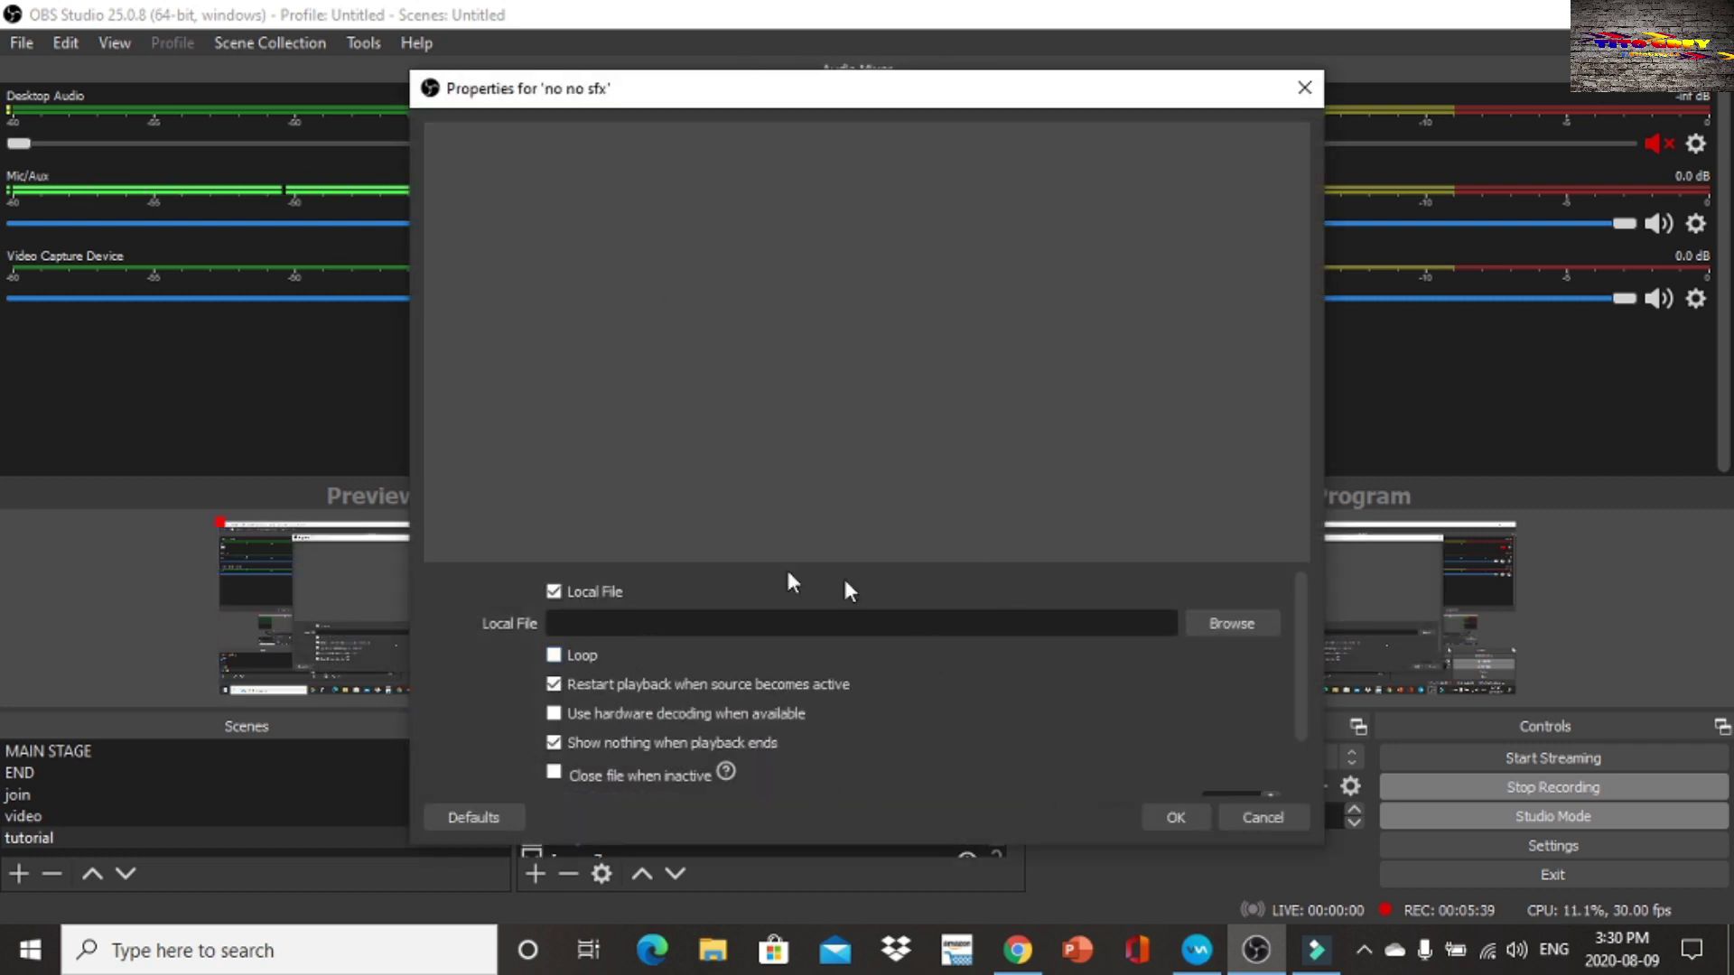
Step: Load "no no.mp3" from the Music folder as the local file of the no no sfx source and accept its properties
{"action": "left_click", "coordinate": [1262, 633]}
{"action": "scroll", "coordinate": [1039, 506], "scroll_direction": "down", "scroll_amount": 1}
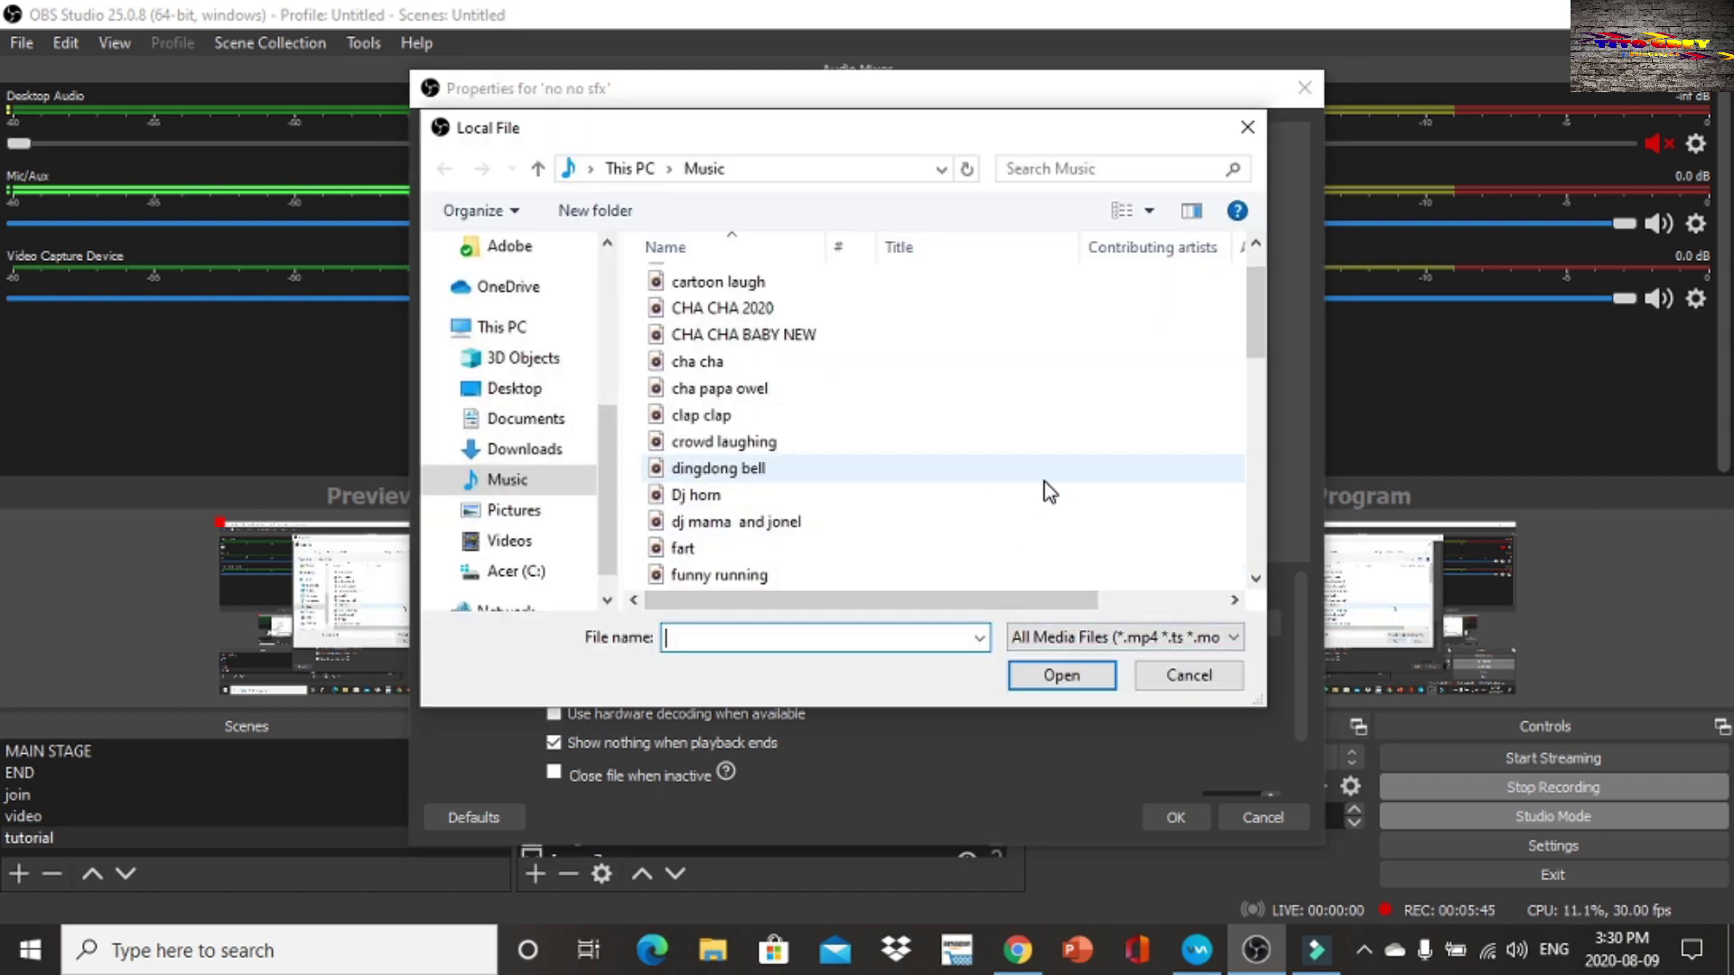
{"action": "scroll", "coordinate": [1048, 492], "scroll_direction": "down", "scroll_amount": 8}
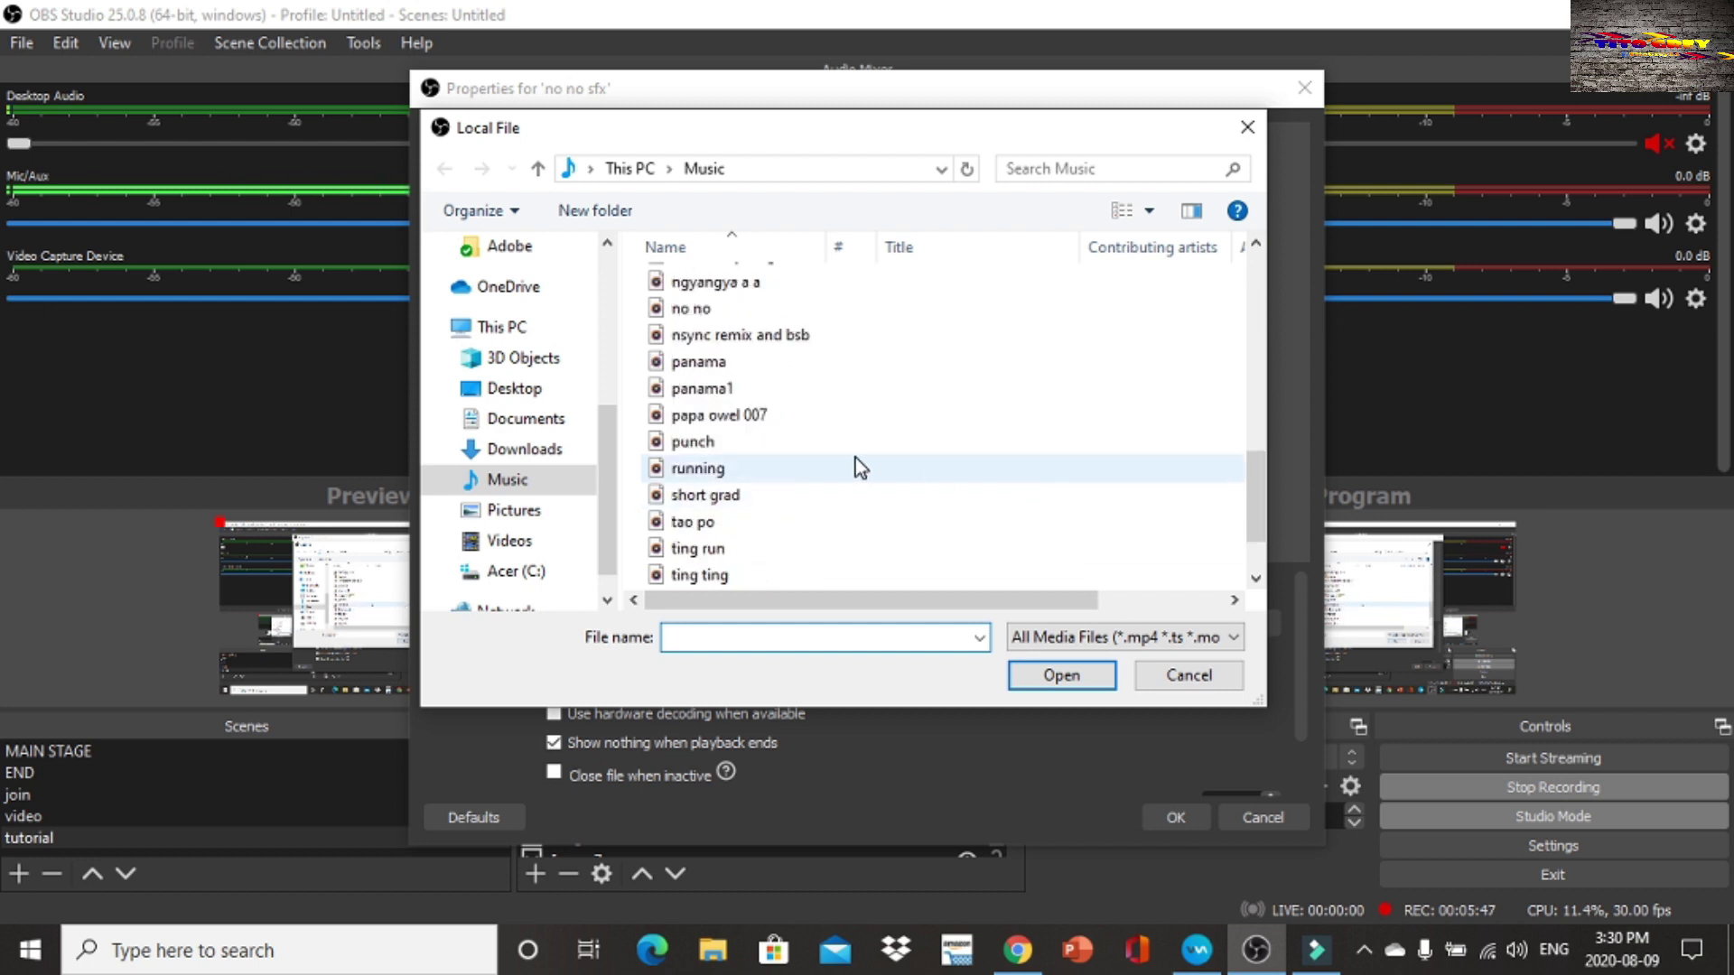
{"action": "scroll", "coordinate": [854, 466], "scroll_direction": "up", "scroll_amount": 1}
{"action": "left_click", "coordinate": [722, 383]}
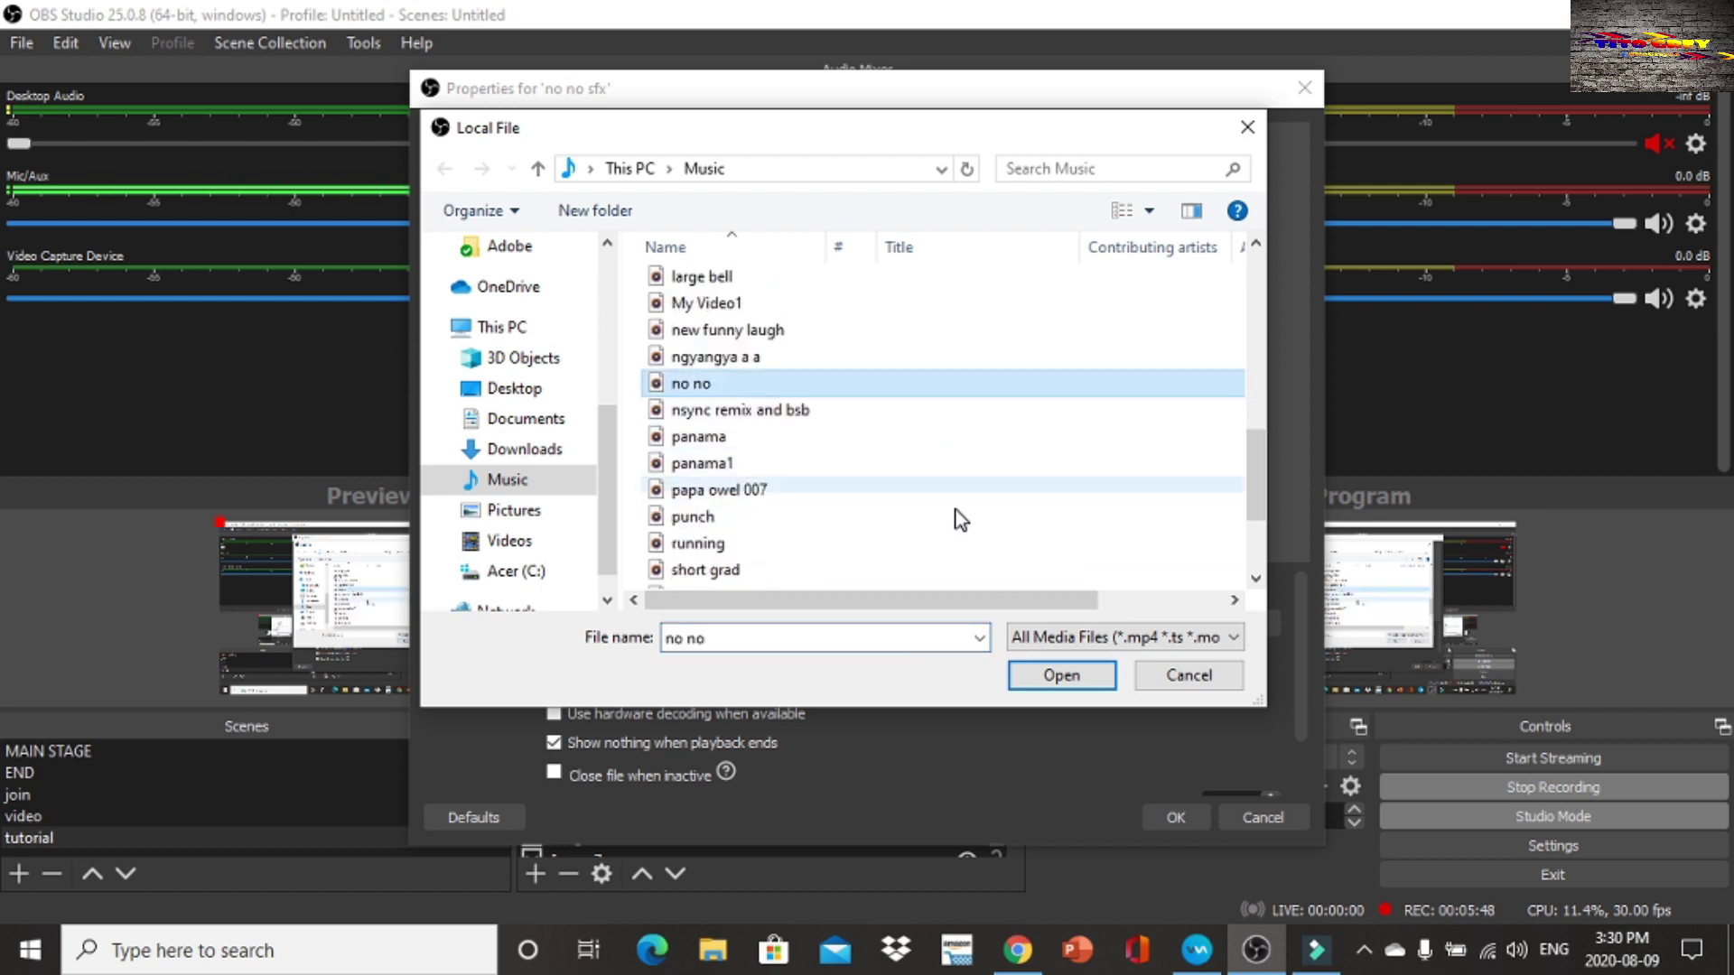
{"action": "left_click", "coordinate": [1066, 678]}
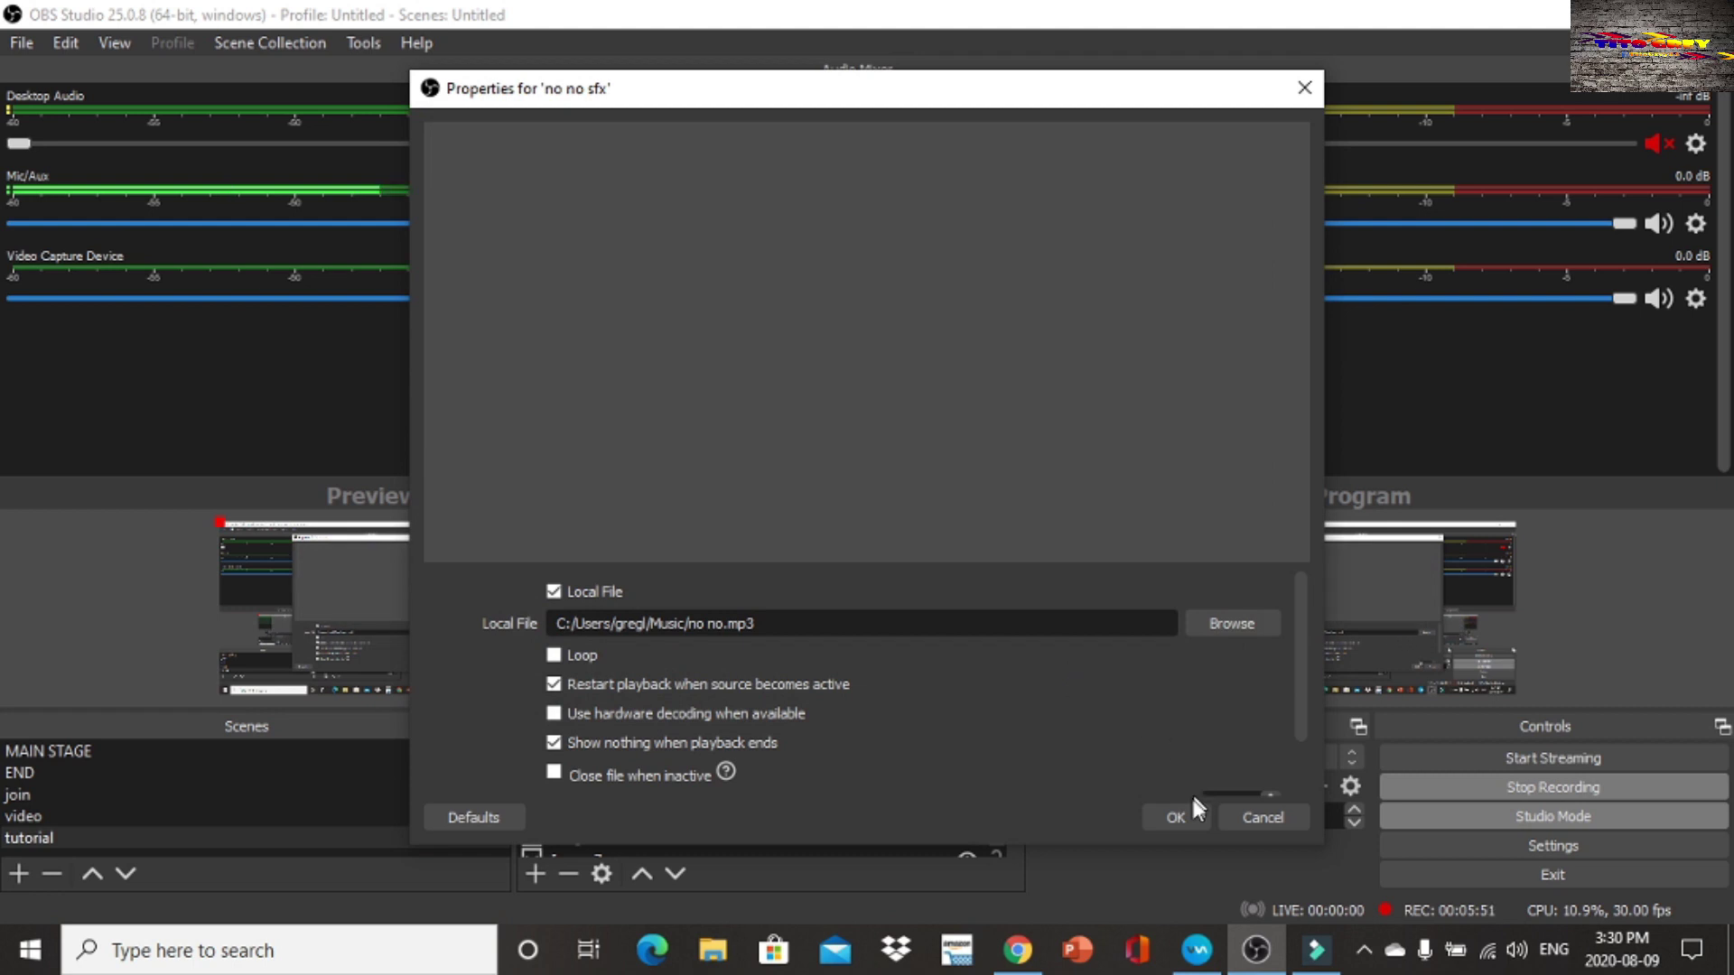
{"action": "left_click", "coordinate": [1174, 818]}
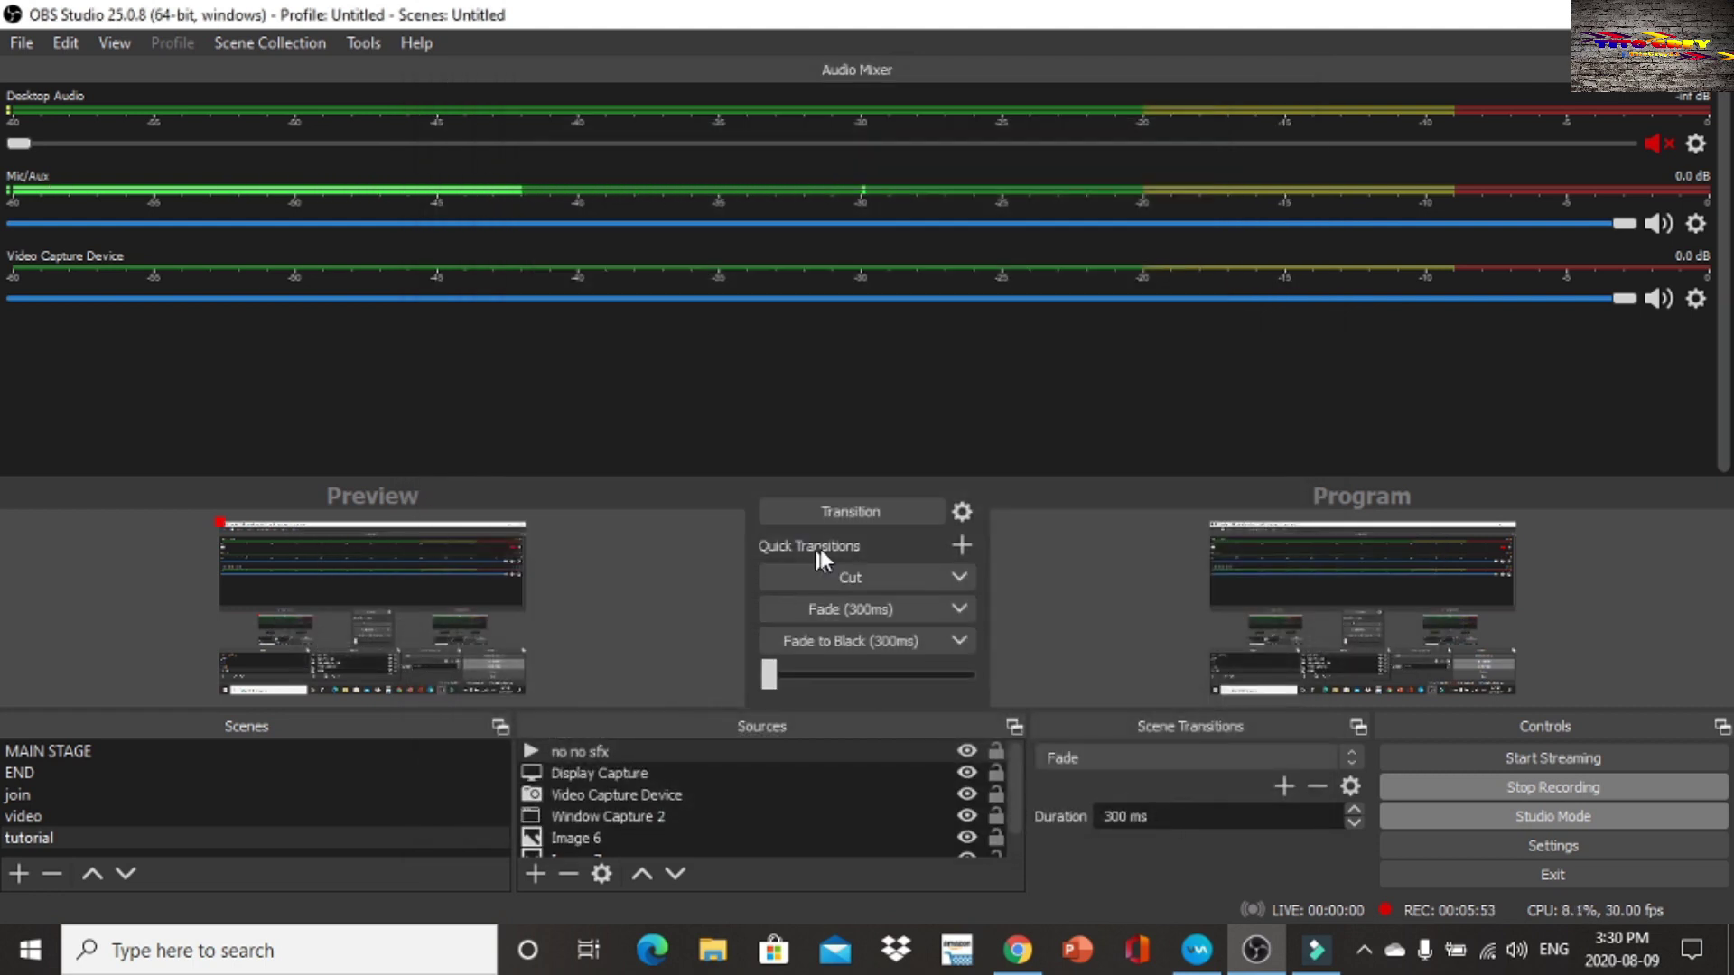
Step: Transition the previewed scene to the program output and lower the no no sfx volume to -20.3 dB
{"action": "left_click", "coordinate": [881, 519]}
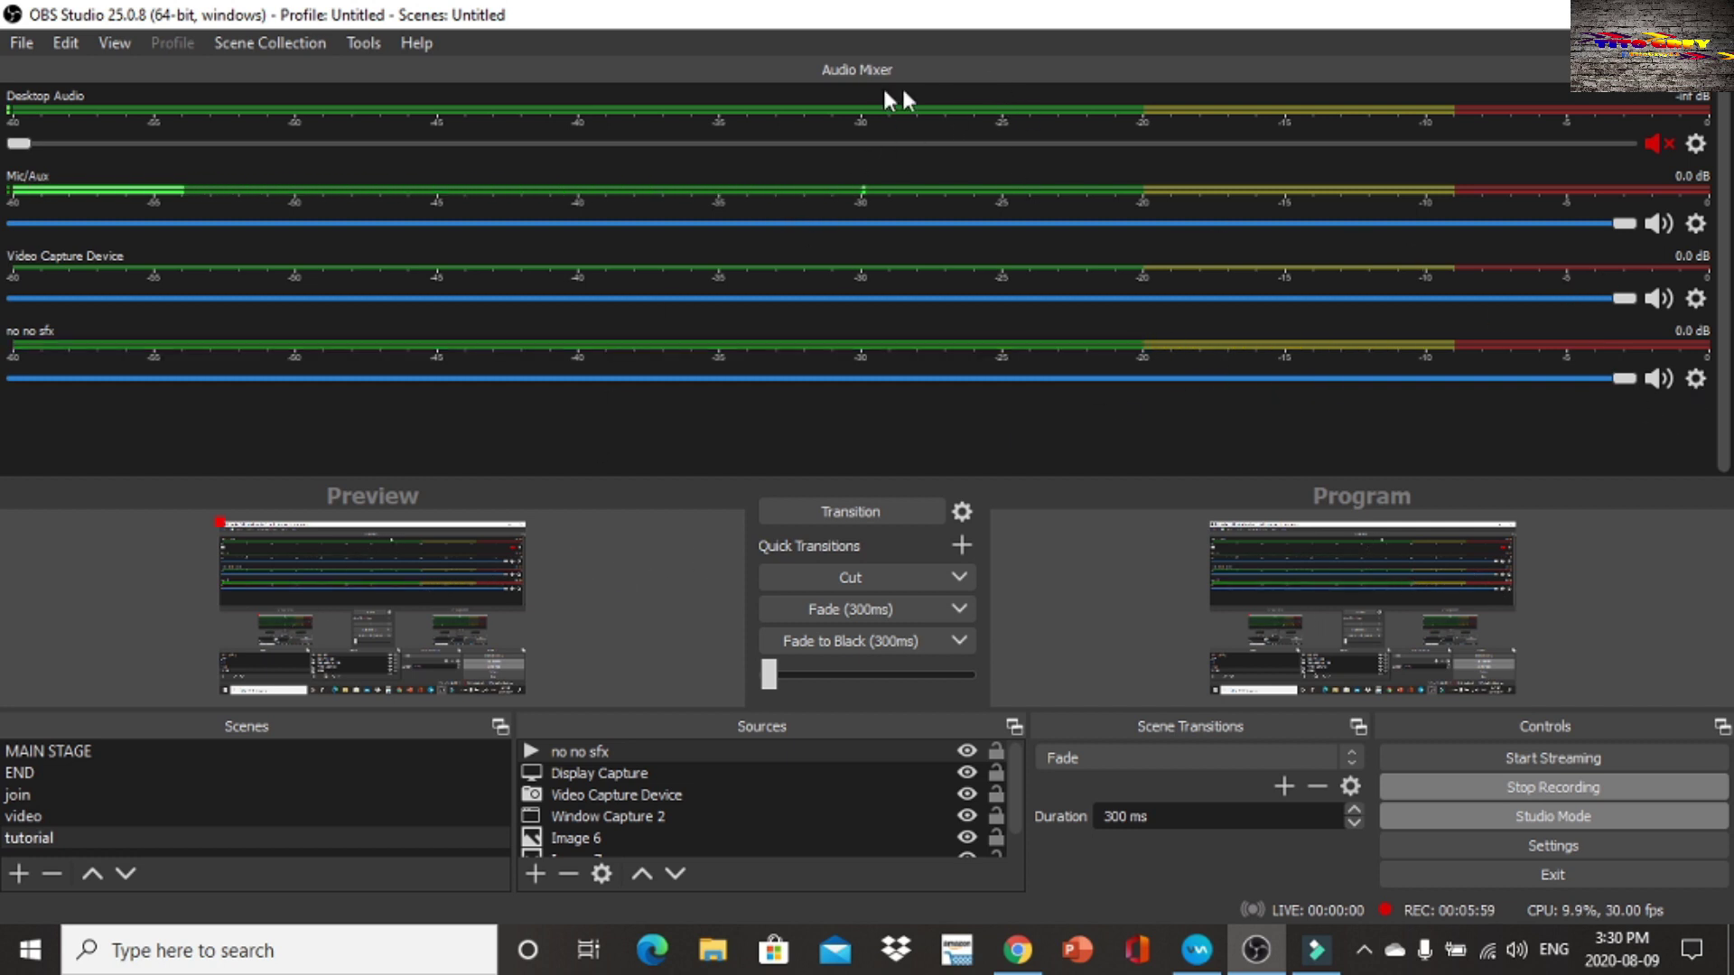
{"action": "left_click", "coordinate": [771, 847]}
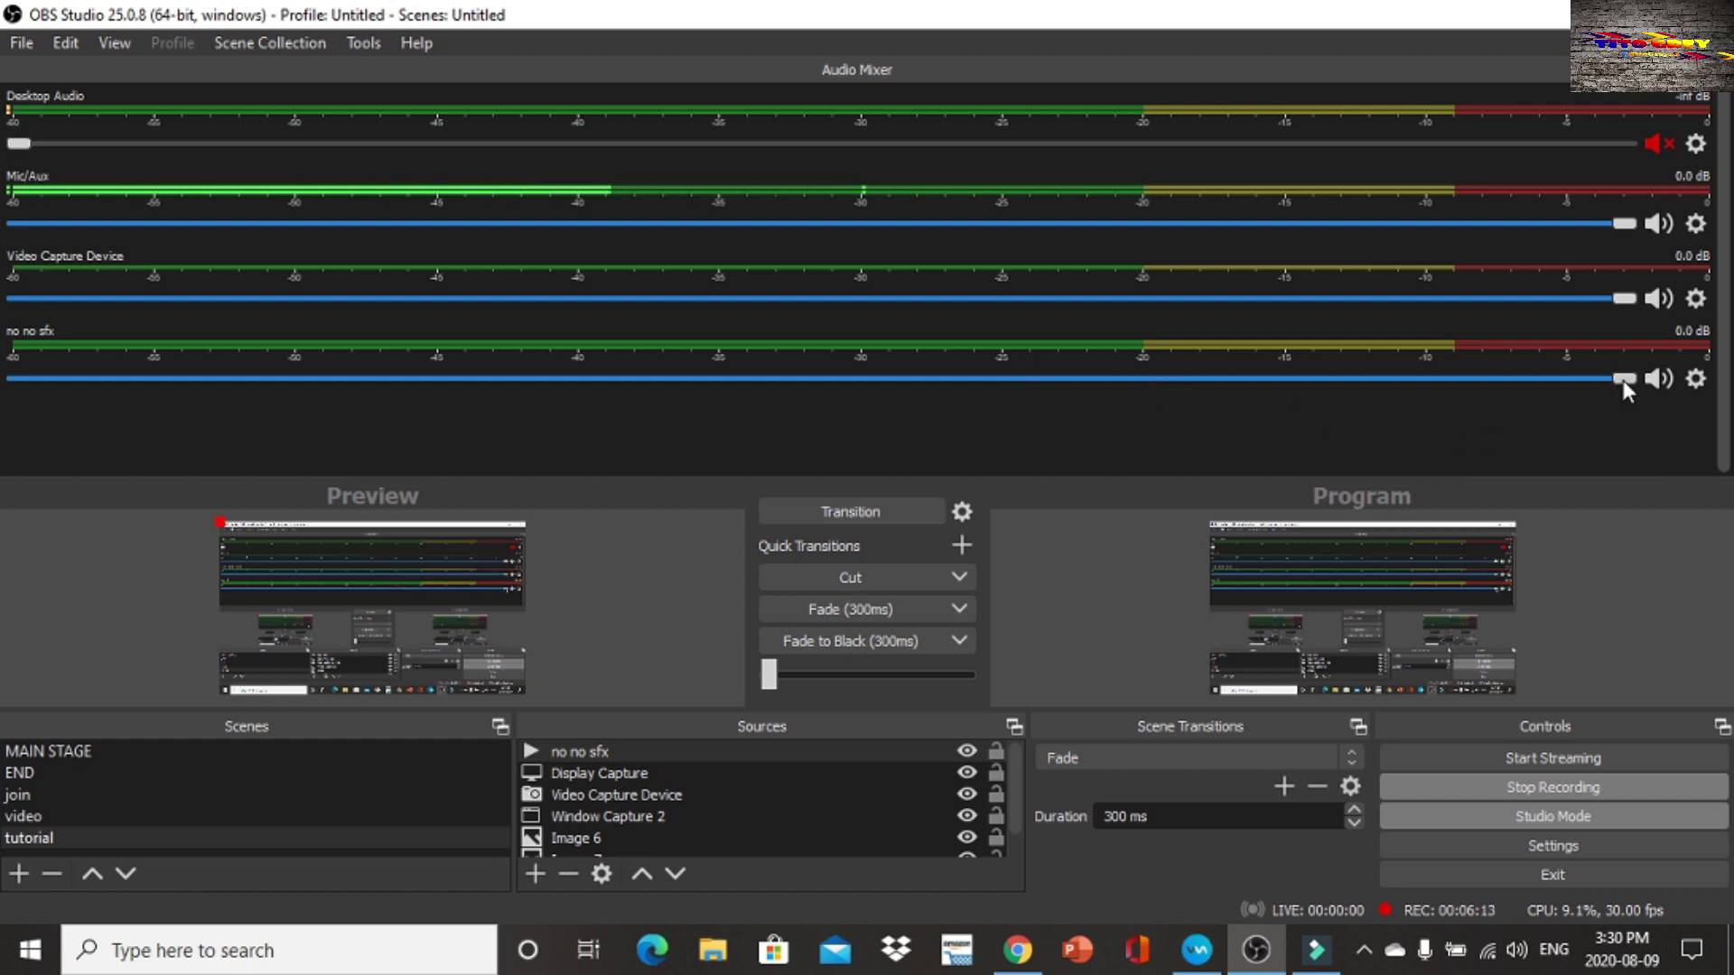
{"action": "left_click_drag", "start_coordinate": [1623, 377], "coordinate": [1036, 407]}
{"action": "left_click_drag", "start_coordinate": [897, 391], "coordinate": [787, 385]}
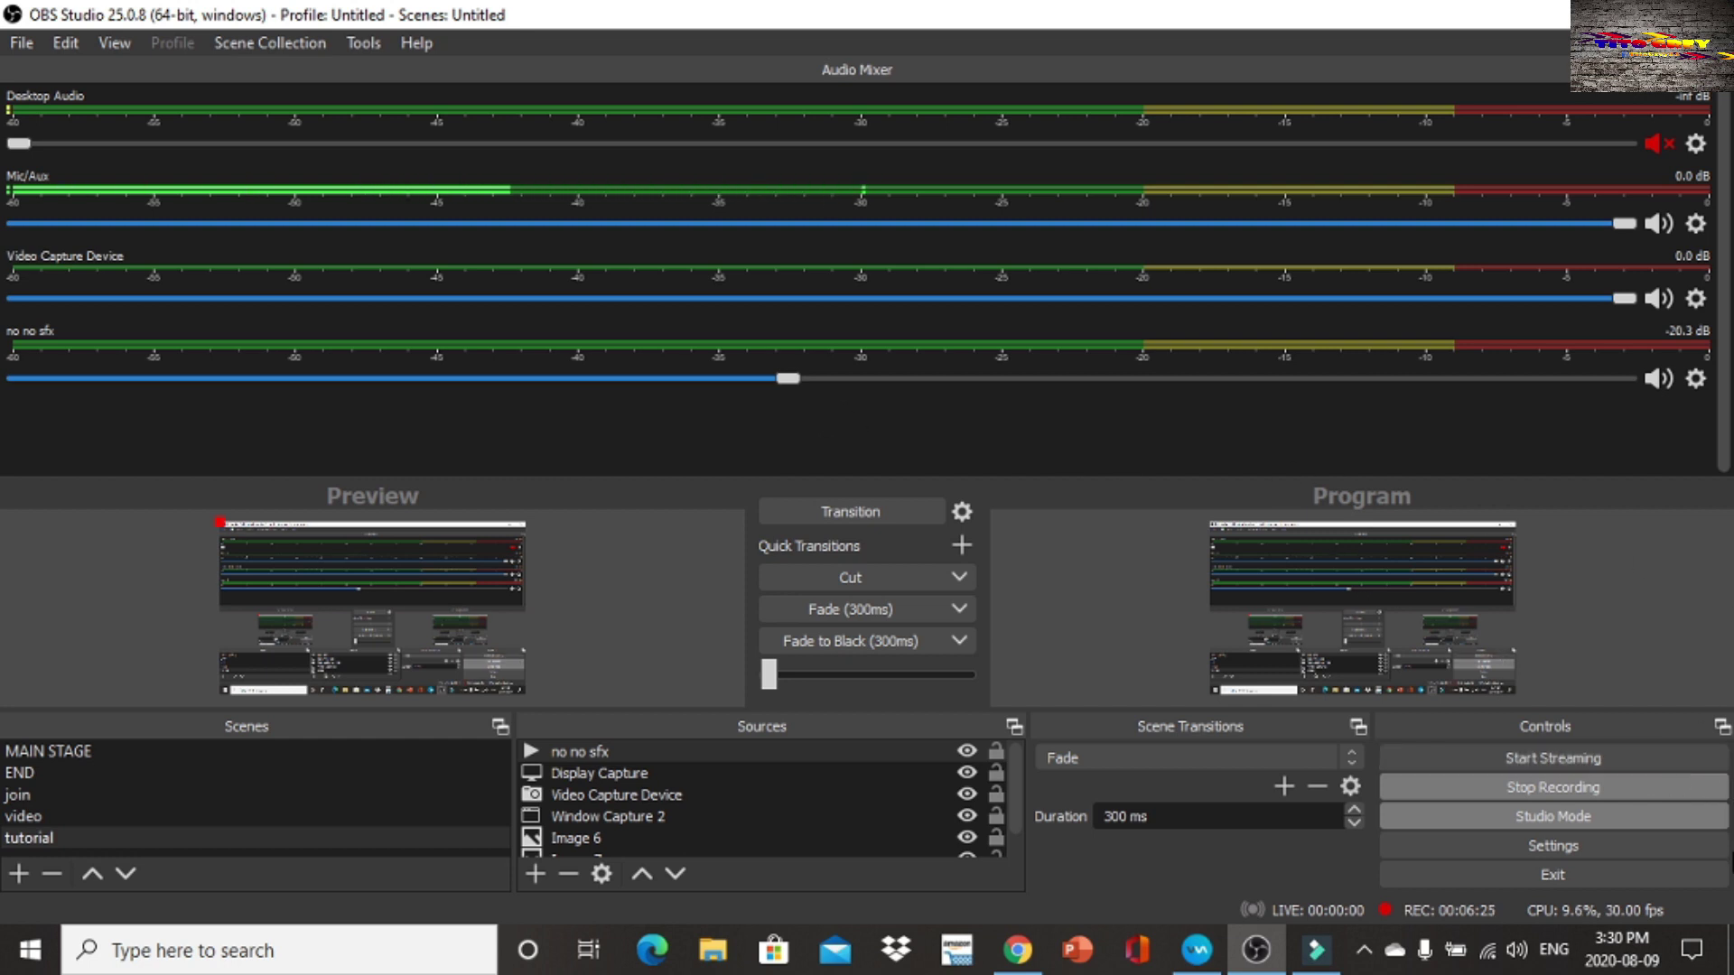
Step: Set the audio monitoring of no no sfx to Monitor and Output in the advanced audio properties
{"action": "left_click", "coordinate": [1698, 385]}
{"action": "left_click", "coordinate": [1640, 699]}
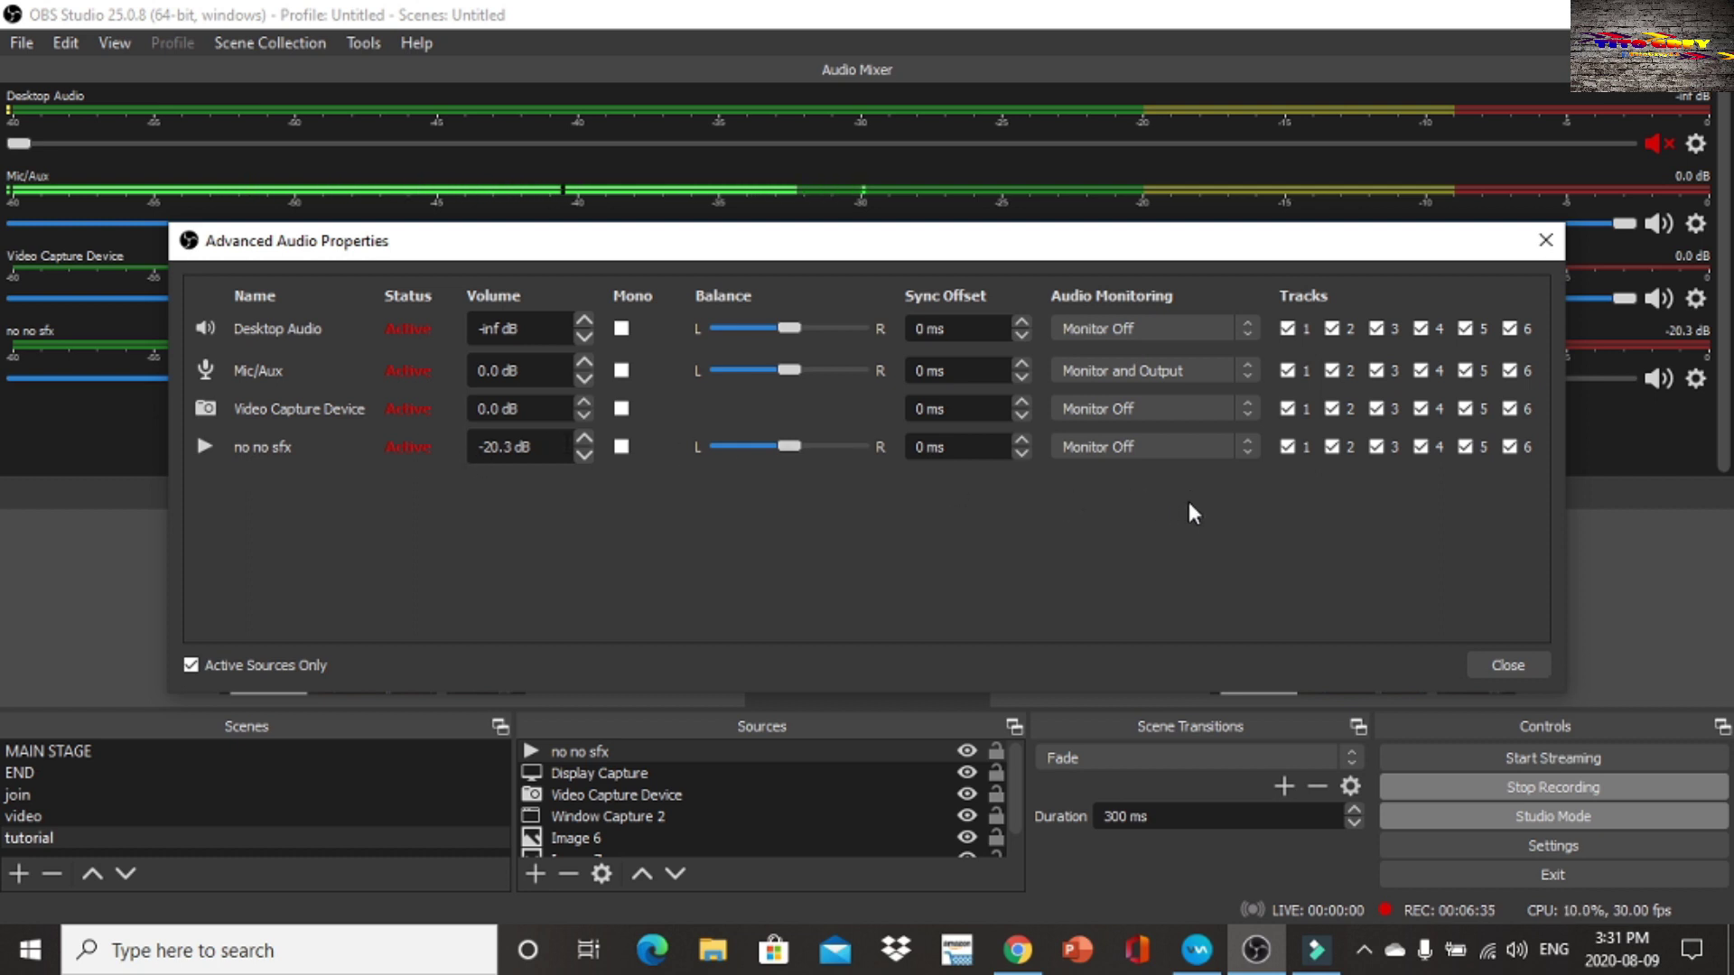
{"action": "left_click", "coordinate": [1253, 452]}
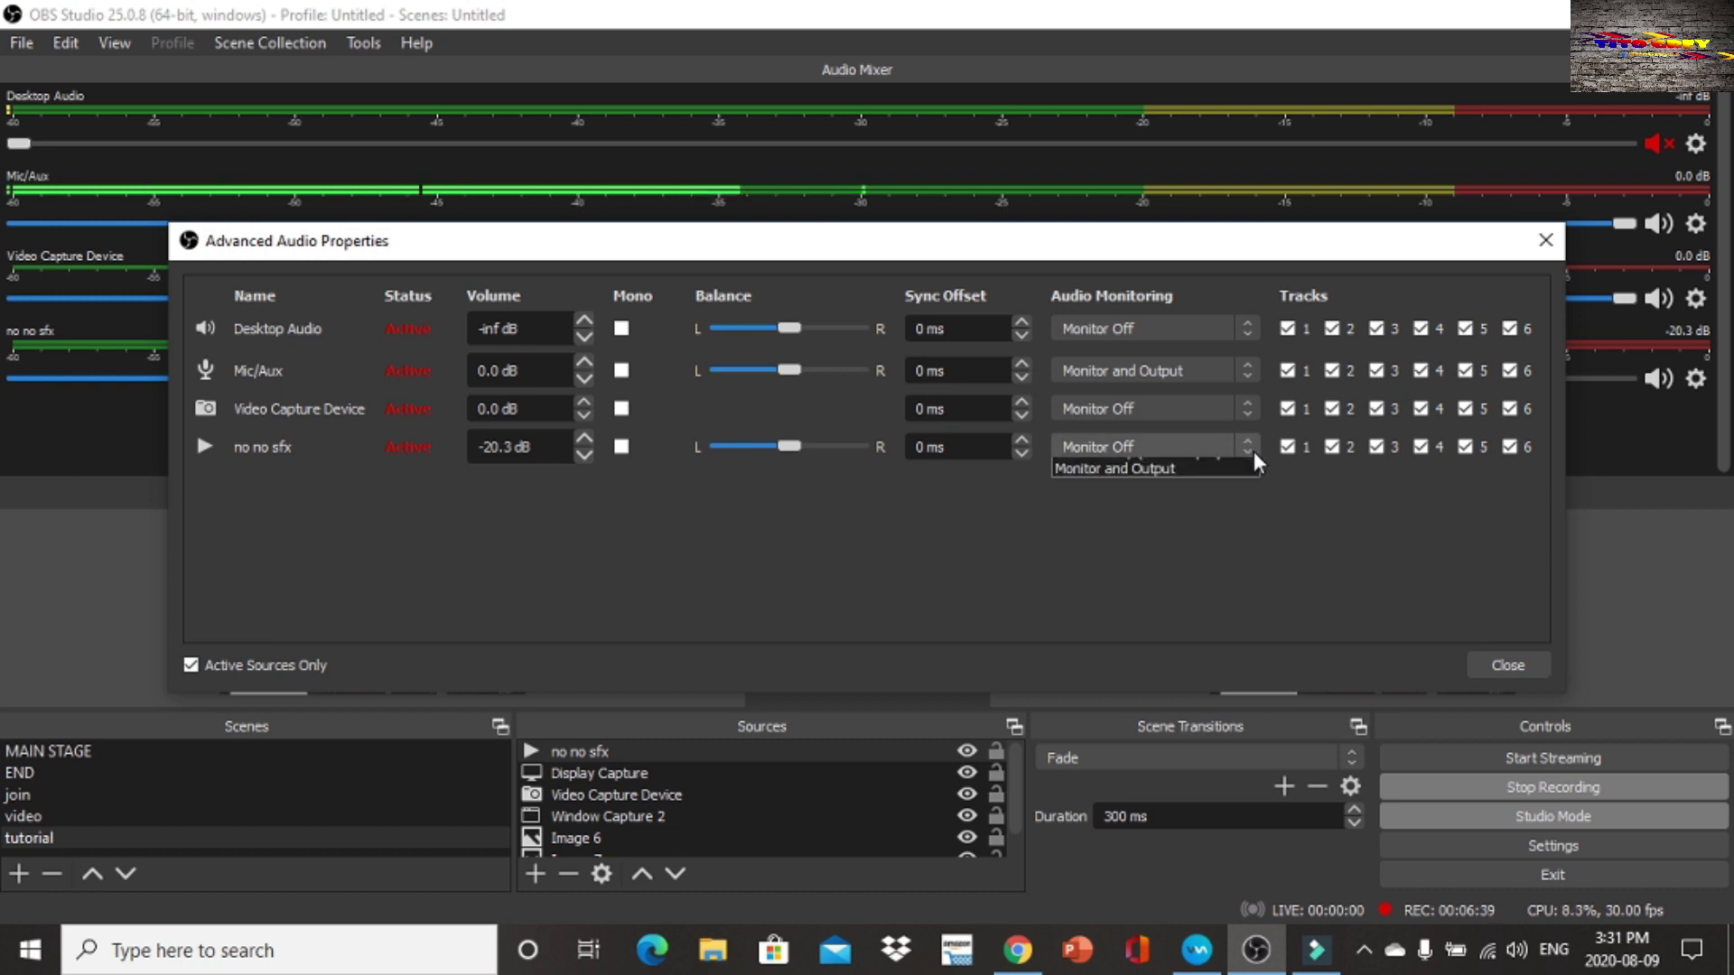
{"action": "left_click", "coordinate": [1195, 500]}
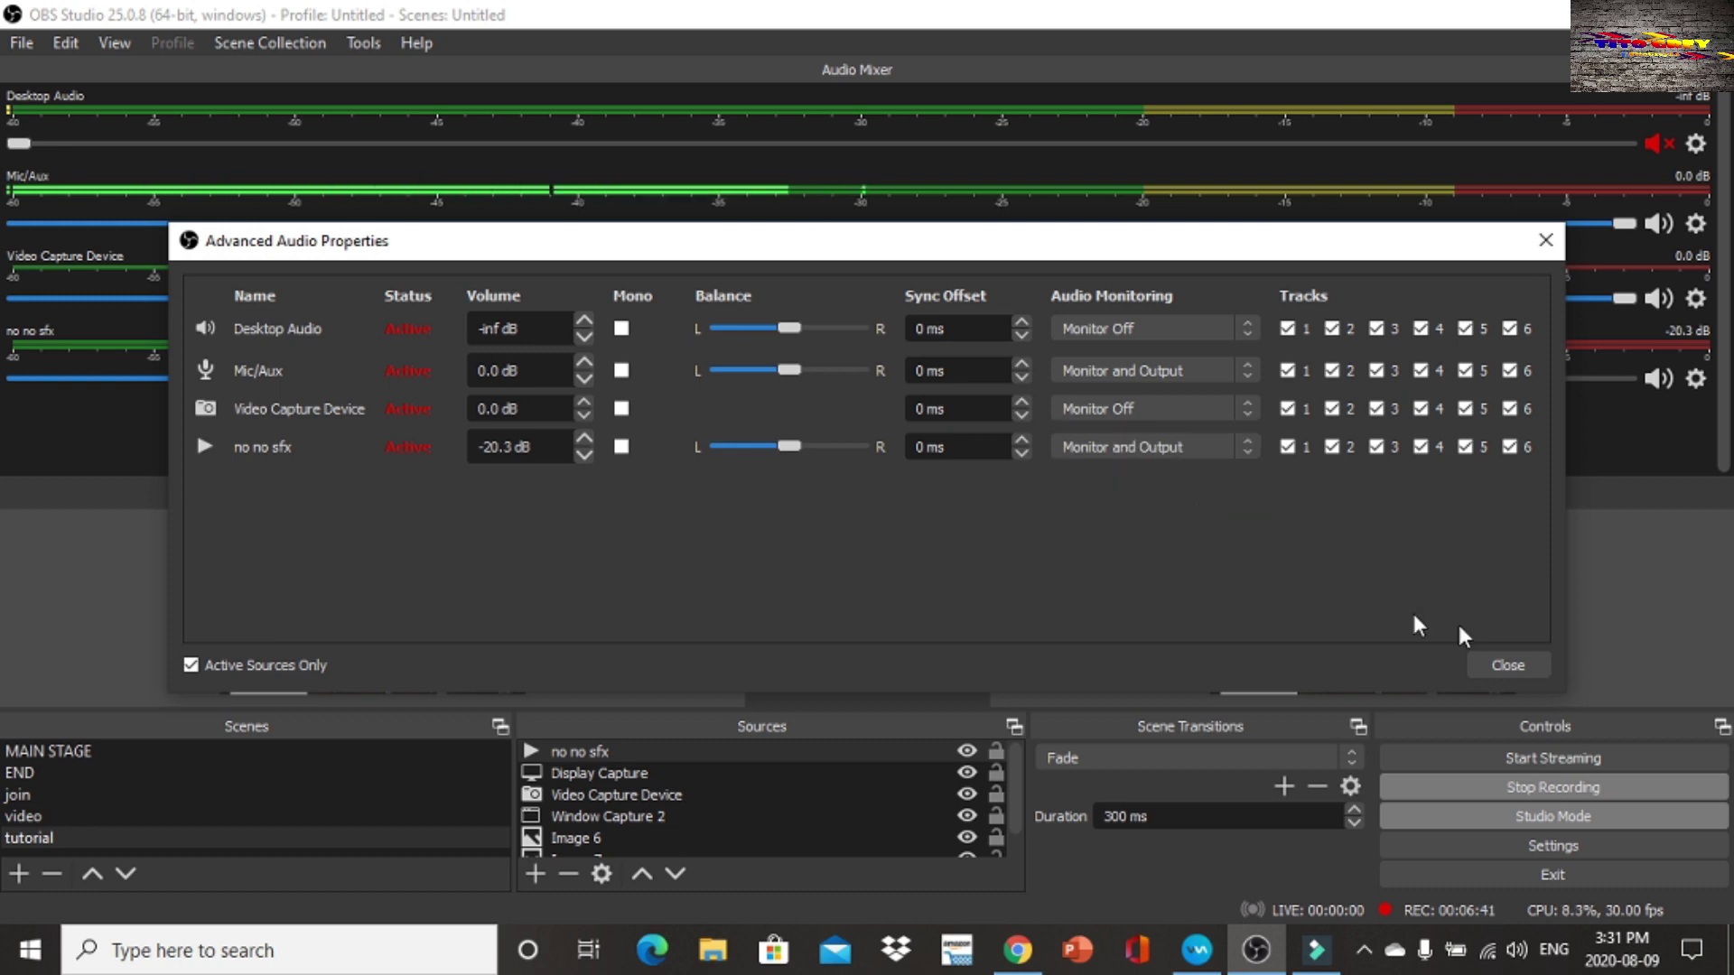
{"action": "left_click", "coordinate": [1510, 665]}
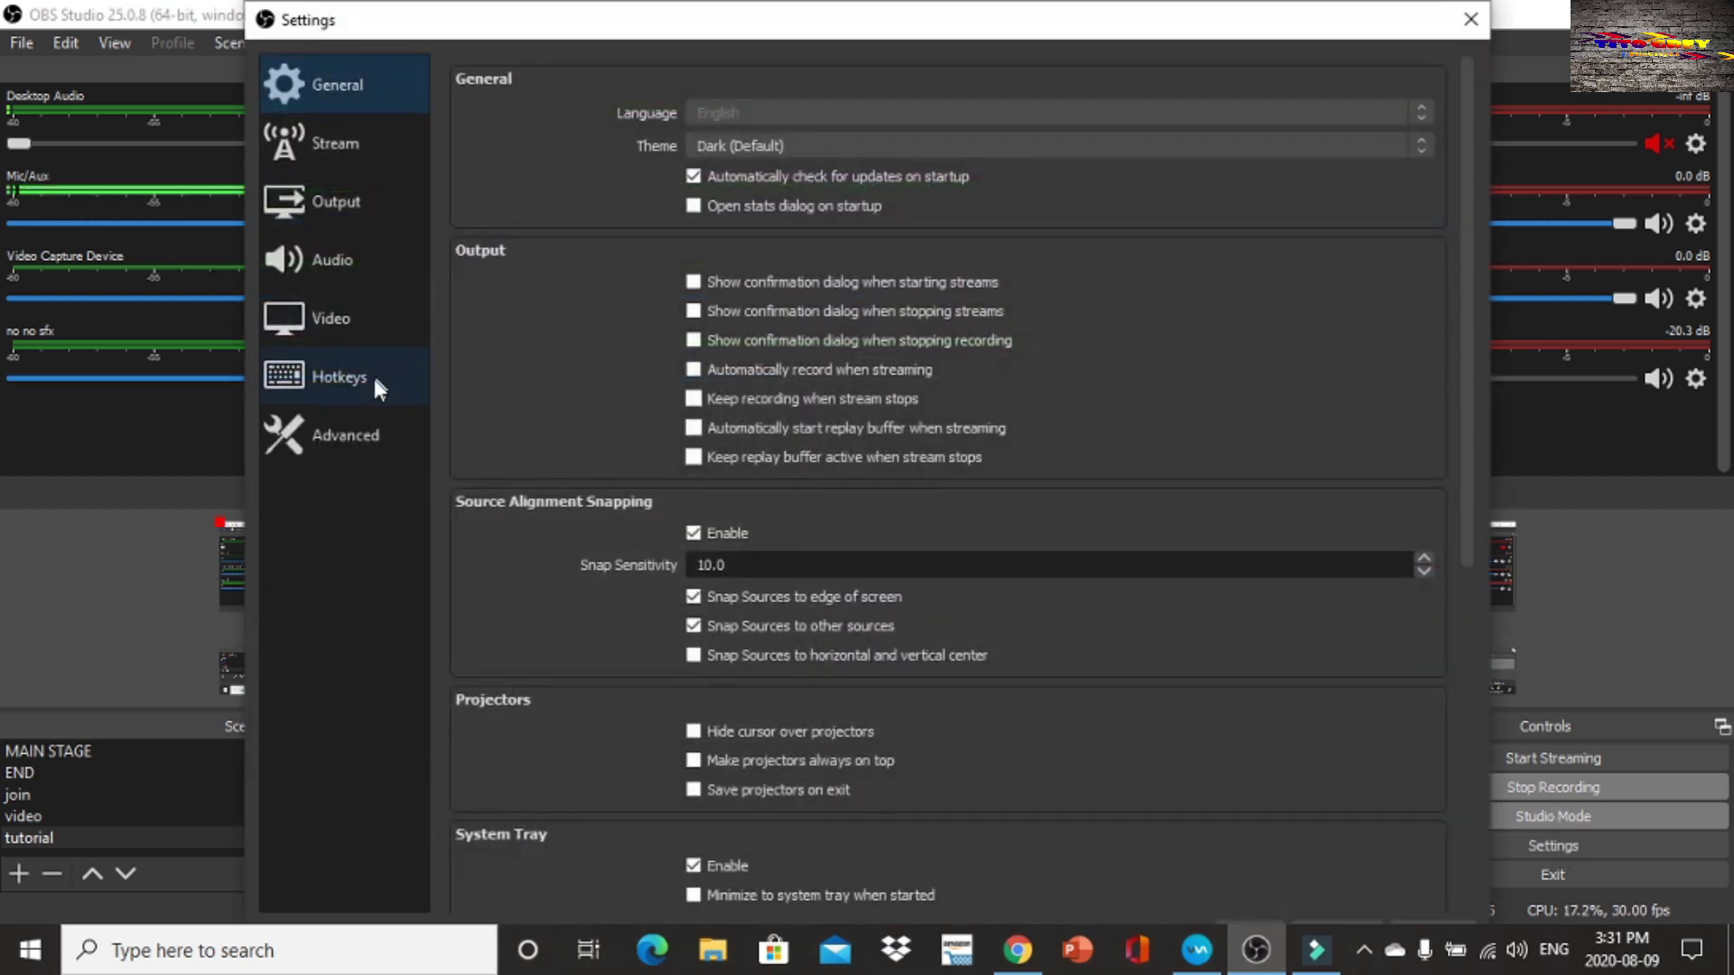
Step: Assign F12 as the Restart hotkey of no no sfx and apply the settings
{"action": "left_click", "coordinate": [372, 378]}
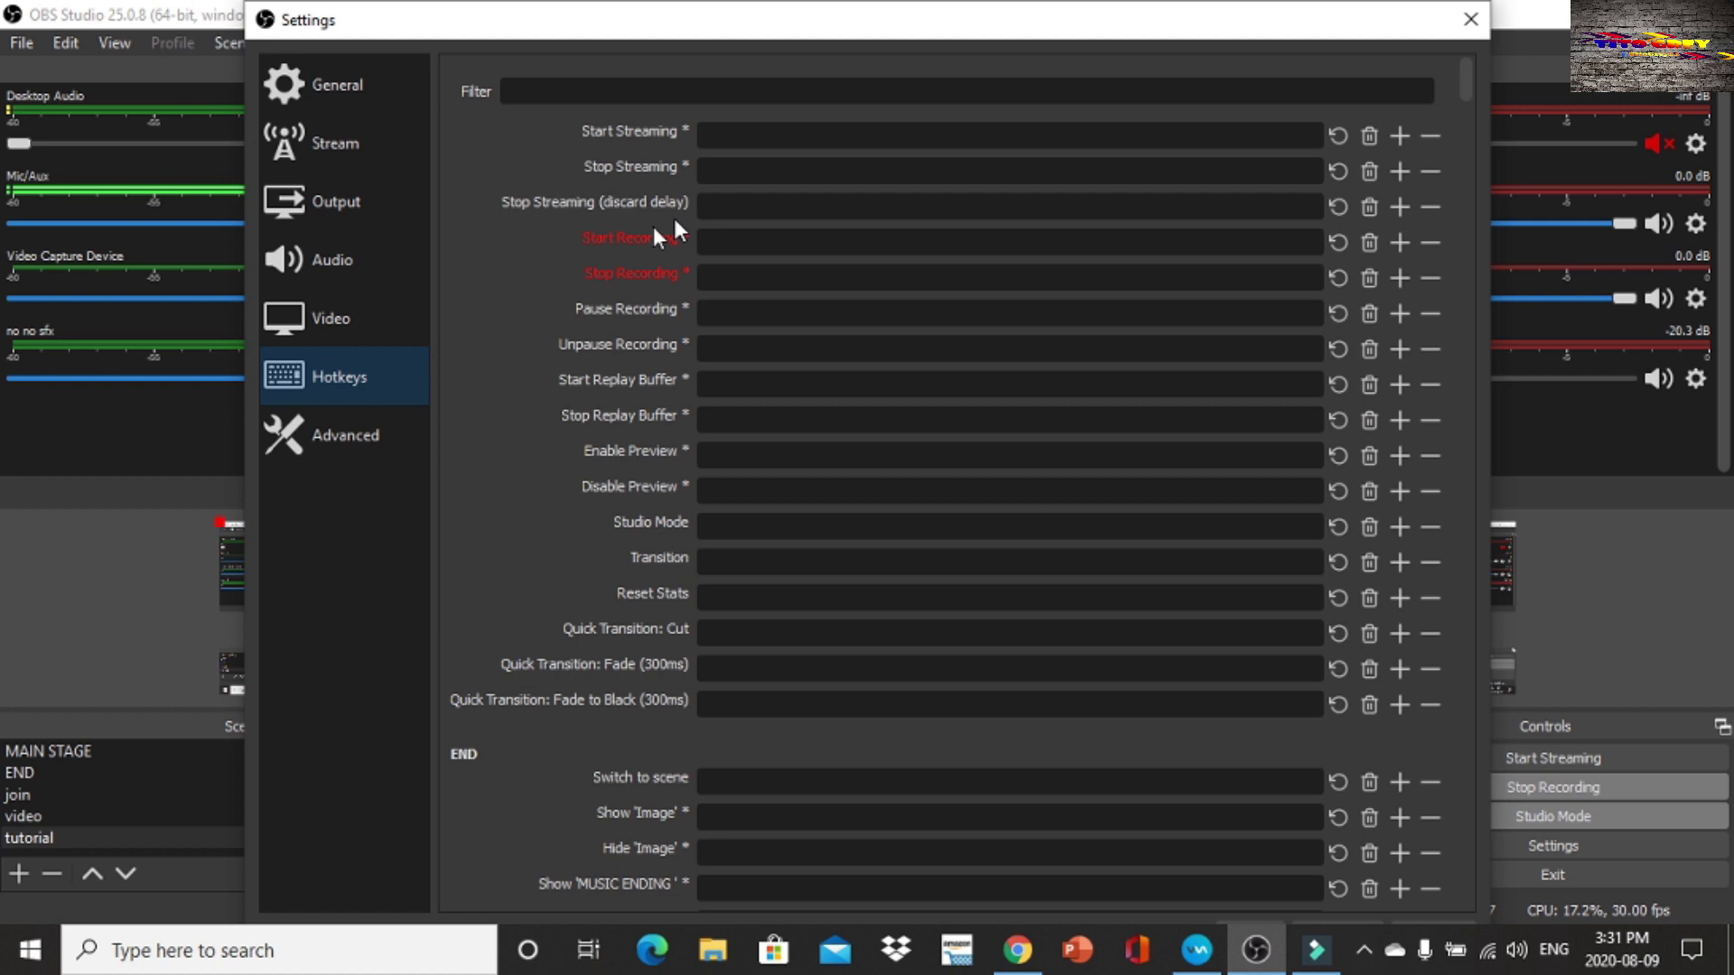
{"action": "mouse_move", "coordinate": [1170, 7]}
{"action": "left_mouse_down"}
{"action": "mouse_move", "coordinate": [1146, 244]}
{"action": "mouse_move", "coordinate": [1165, 290]}
{"action": "mouse_move", "coordinate": [1158, 9]}
{"action": "left_mouse_up"}
{"action": "left_click_drag", "start_coordinate": [1450, 74], "coordinate": [1452, 562]}
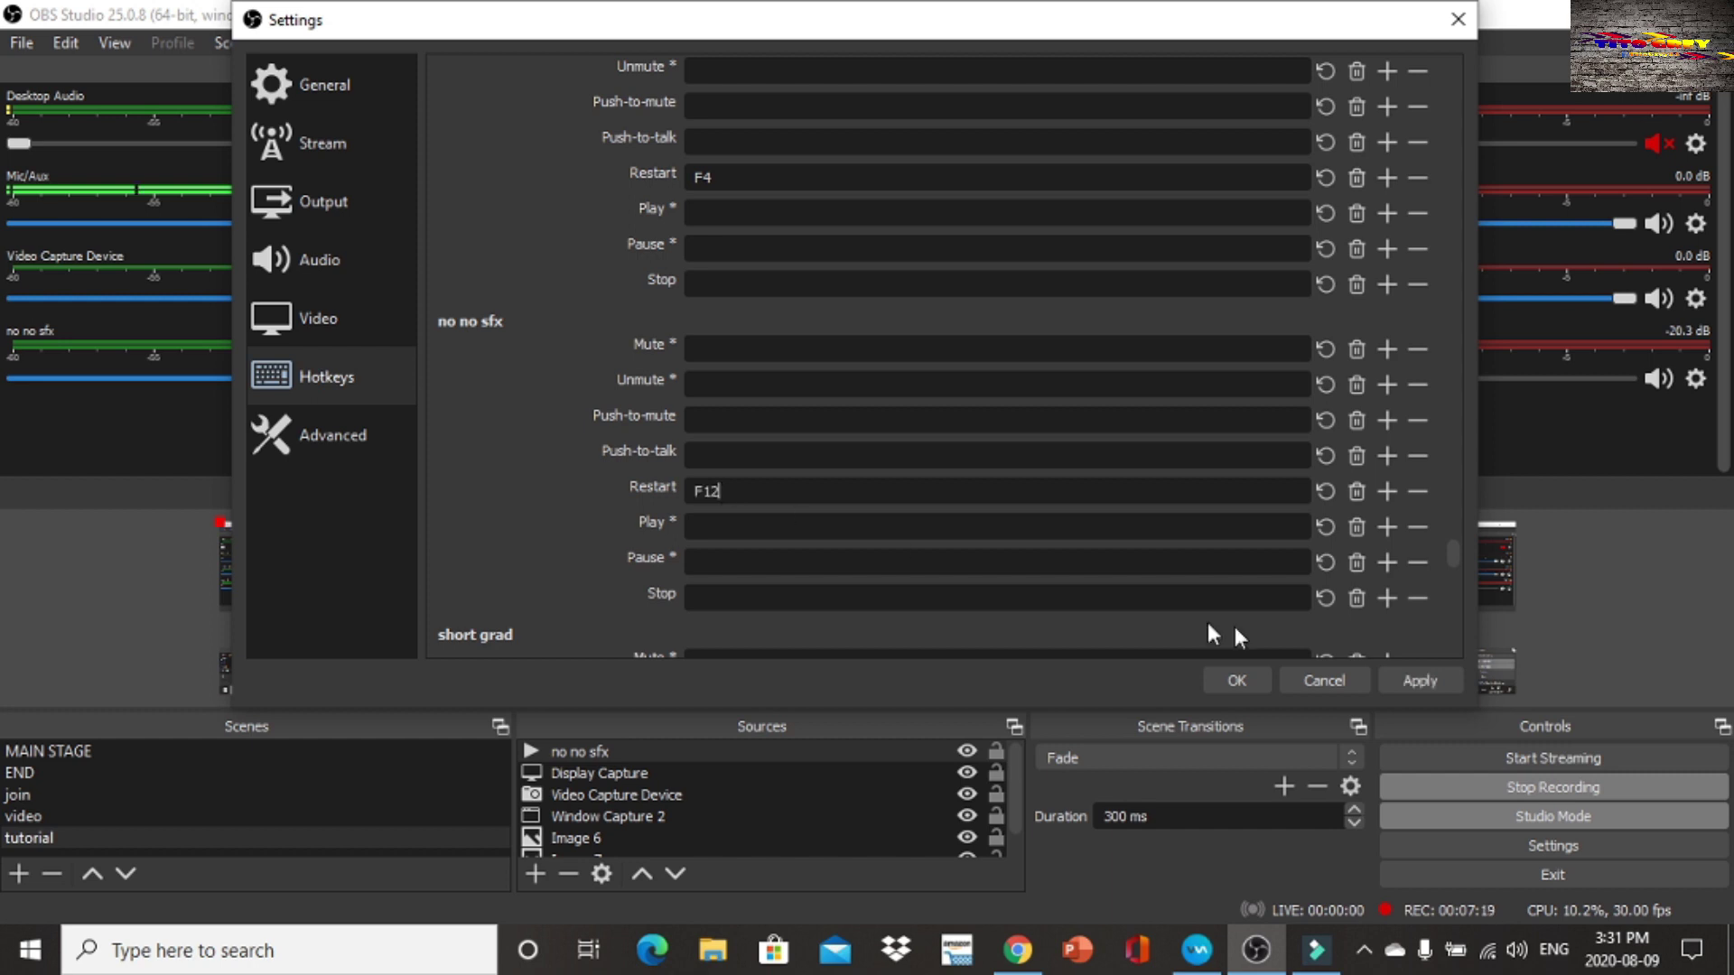
{"action": "left_click", "coordinate": [1450, 679]}
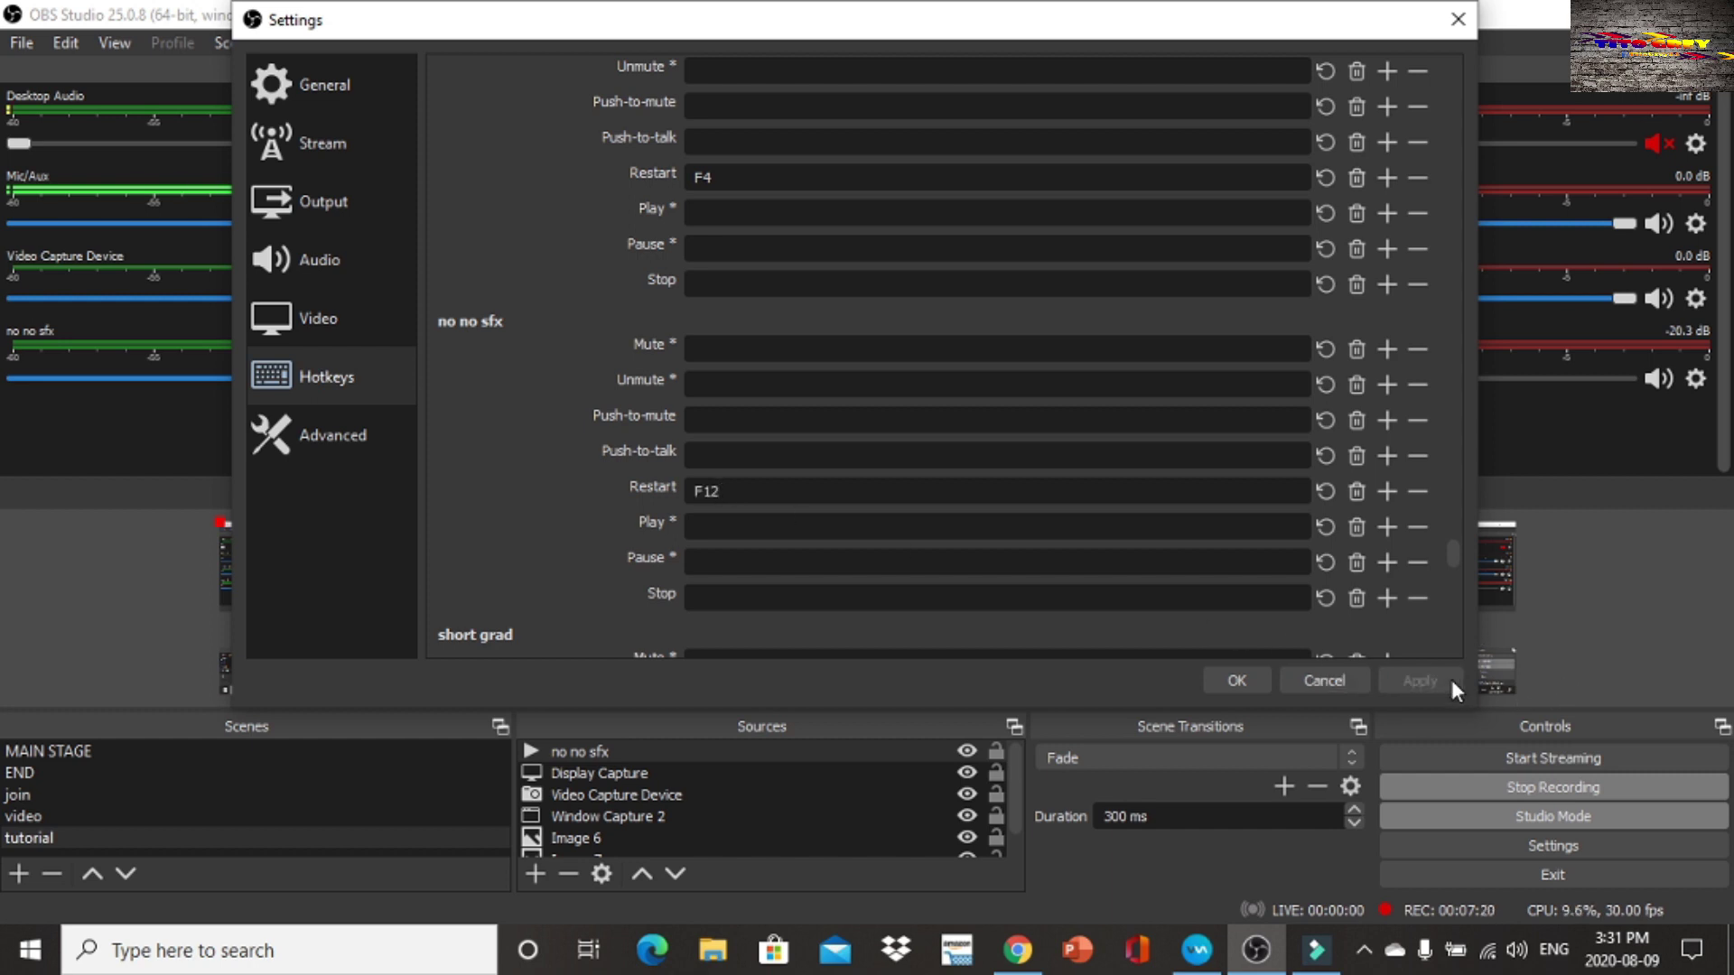
{"action": "left_click", "coordinate": [1235, 682]}
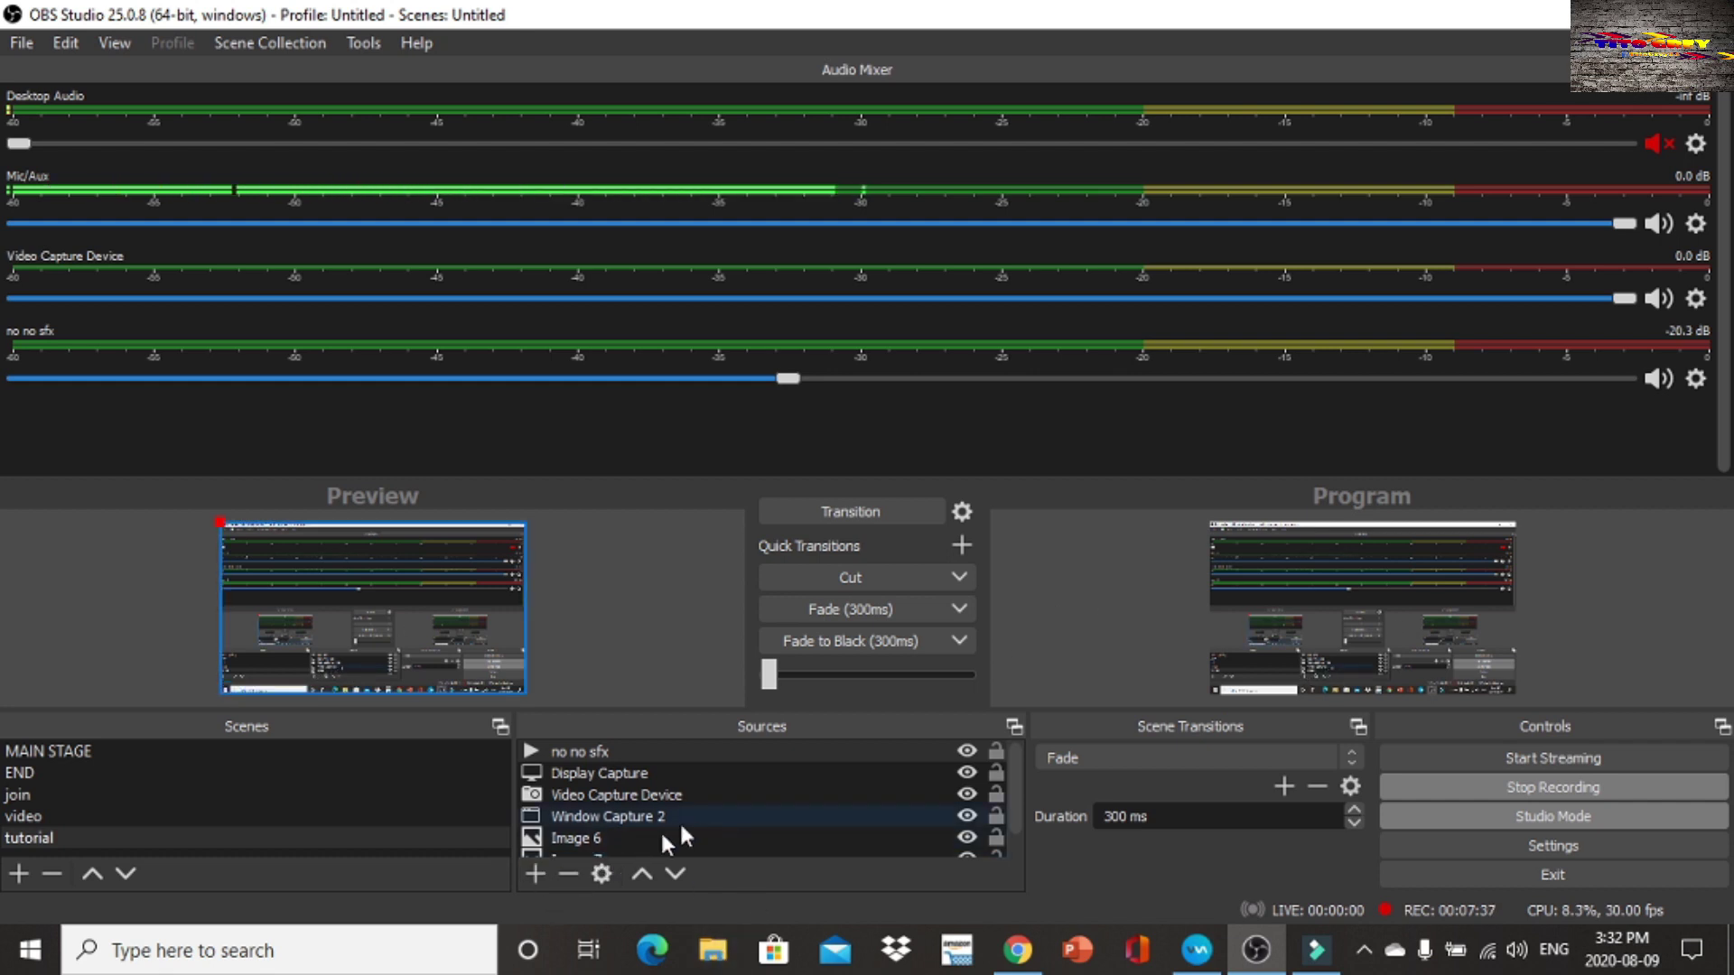
Step: Add a second new media source named "yahoo sfx" to the tutorial scene
{"action": "left_click", "coordinate": [536, 874]}
{"action": "left_click", "coordinate": [628, 674]}
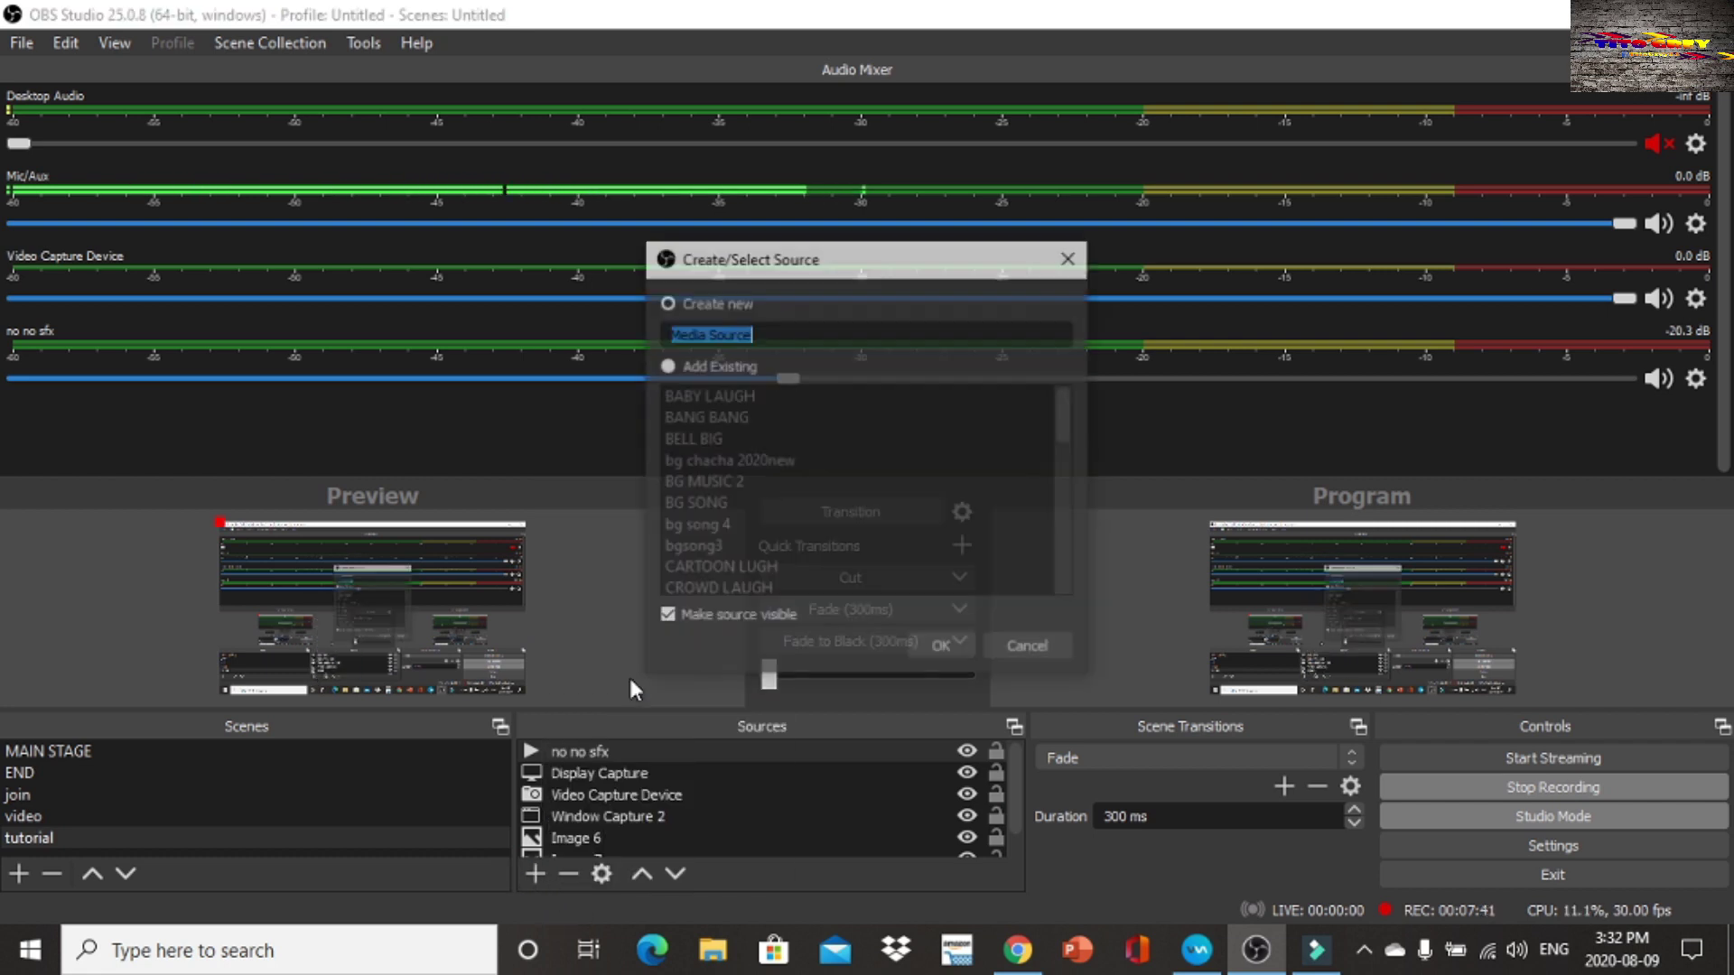
{"action": "type", "text": "yahoo3"}
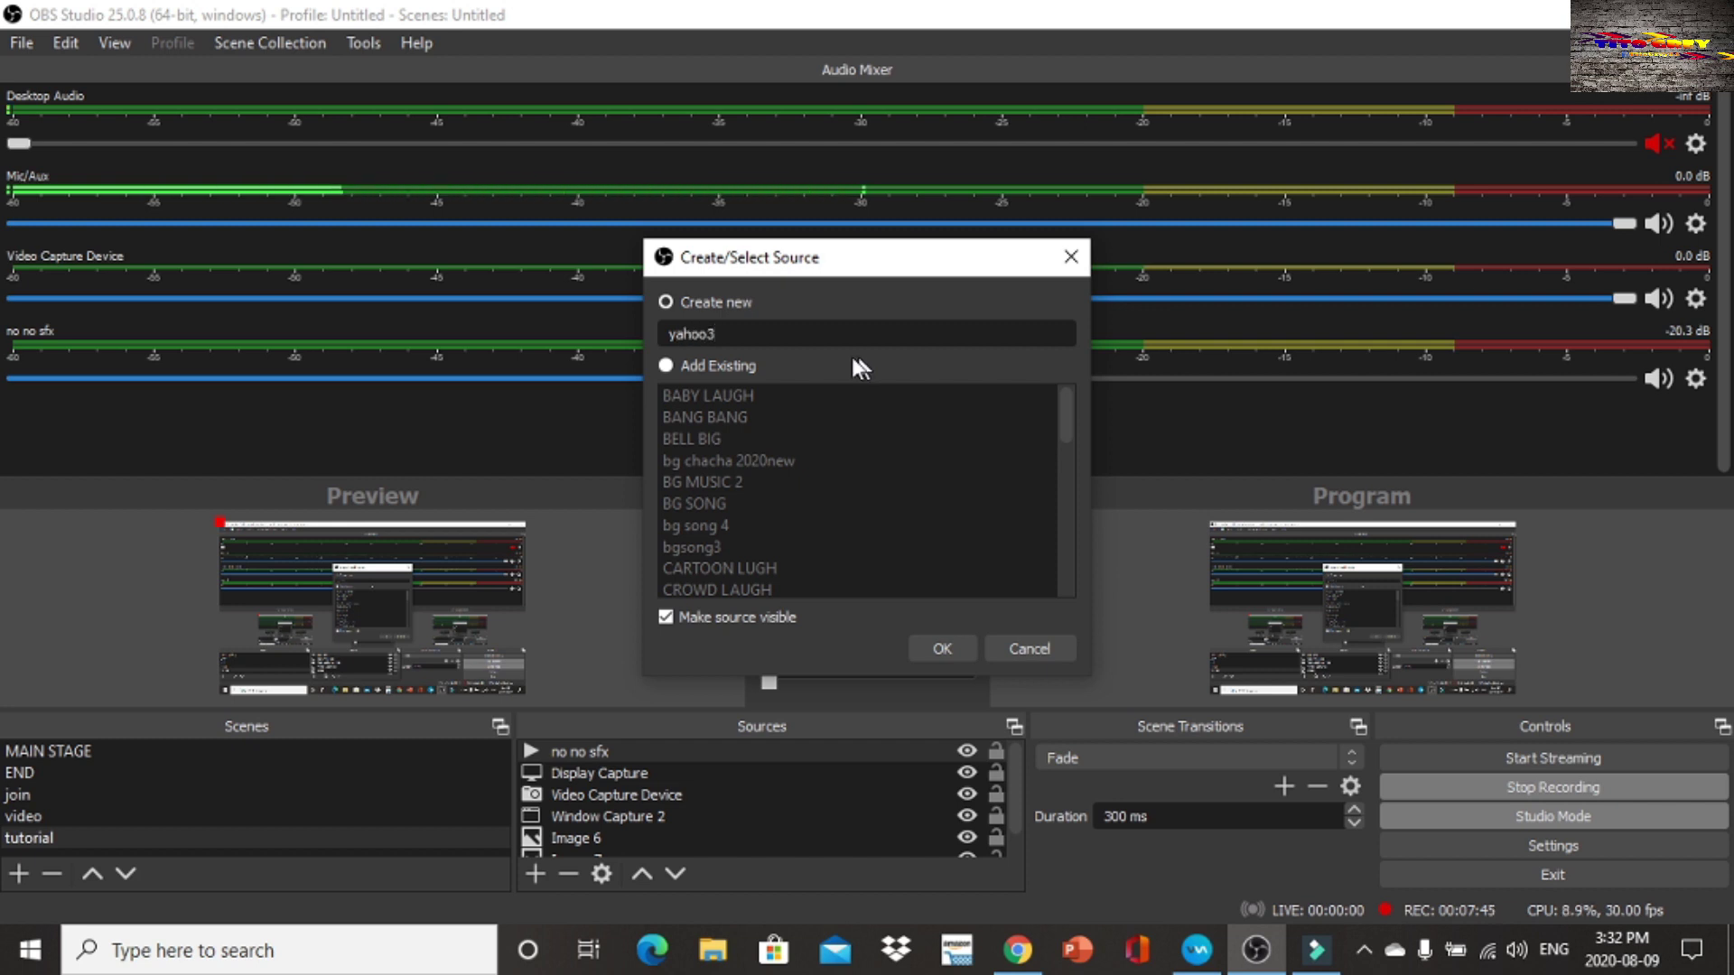
{"action": "key", "text": "BackSpace"}
{"action": "type", "text": "sfx"}
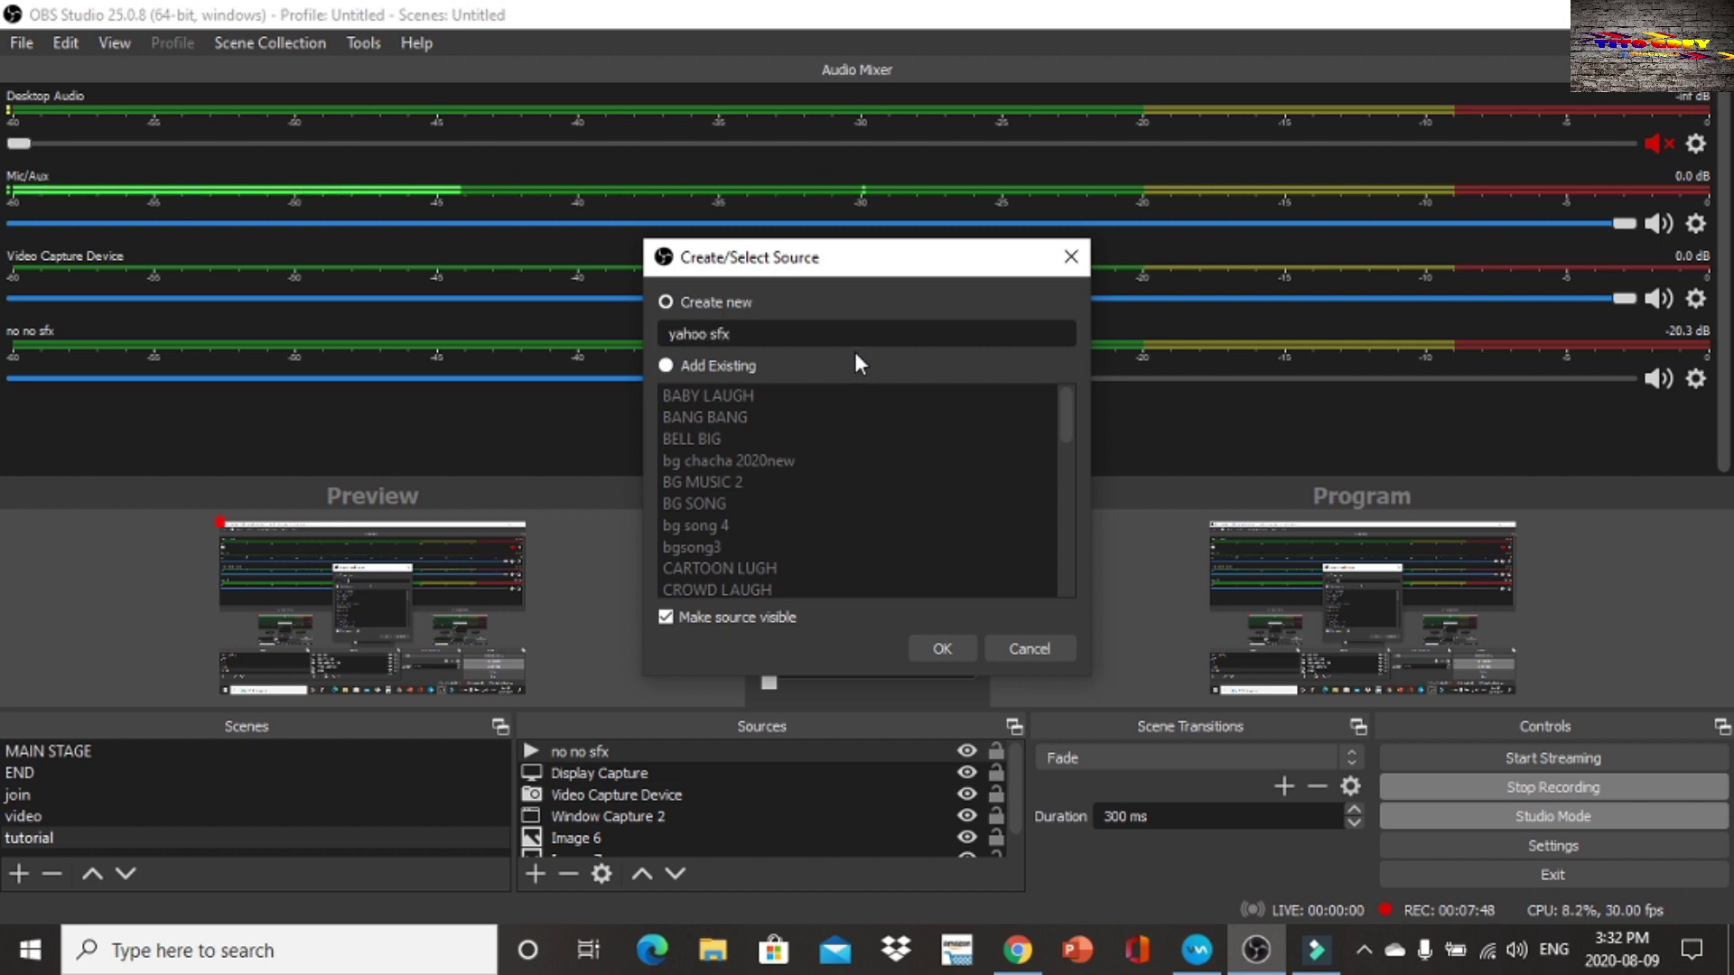
{"action": "key", "text": "Return"}
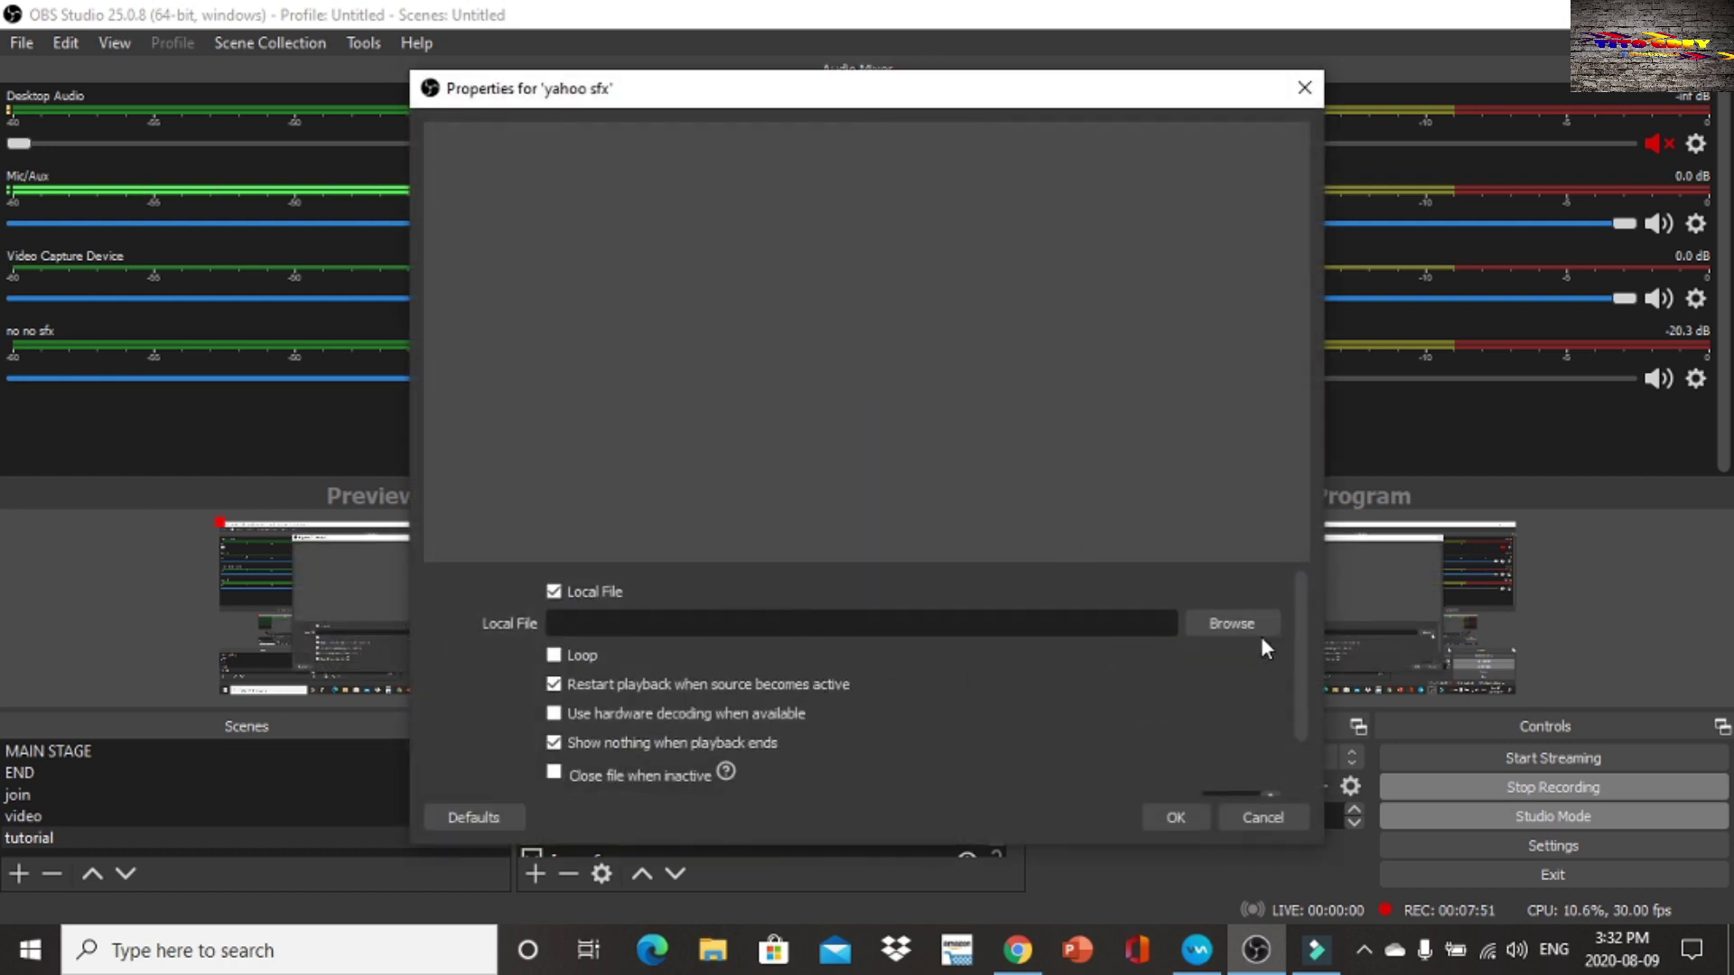
Step: Load "yahoo ho.mp3" from the Music folder as the local file of the yahoo sfx source and accept its properties
{"action": "left_click", "coordinate": [1237, 623]}
{"action": "scroll", "coordinate": [957, 509], "scroll_direction": "down", "scroll_amount": 4}
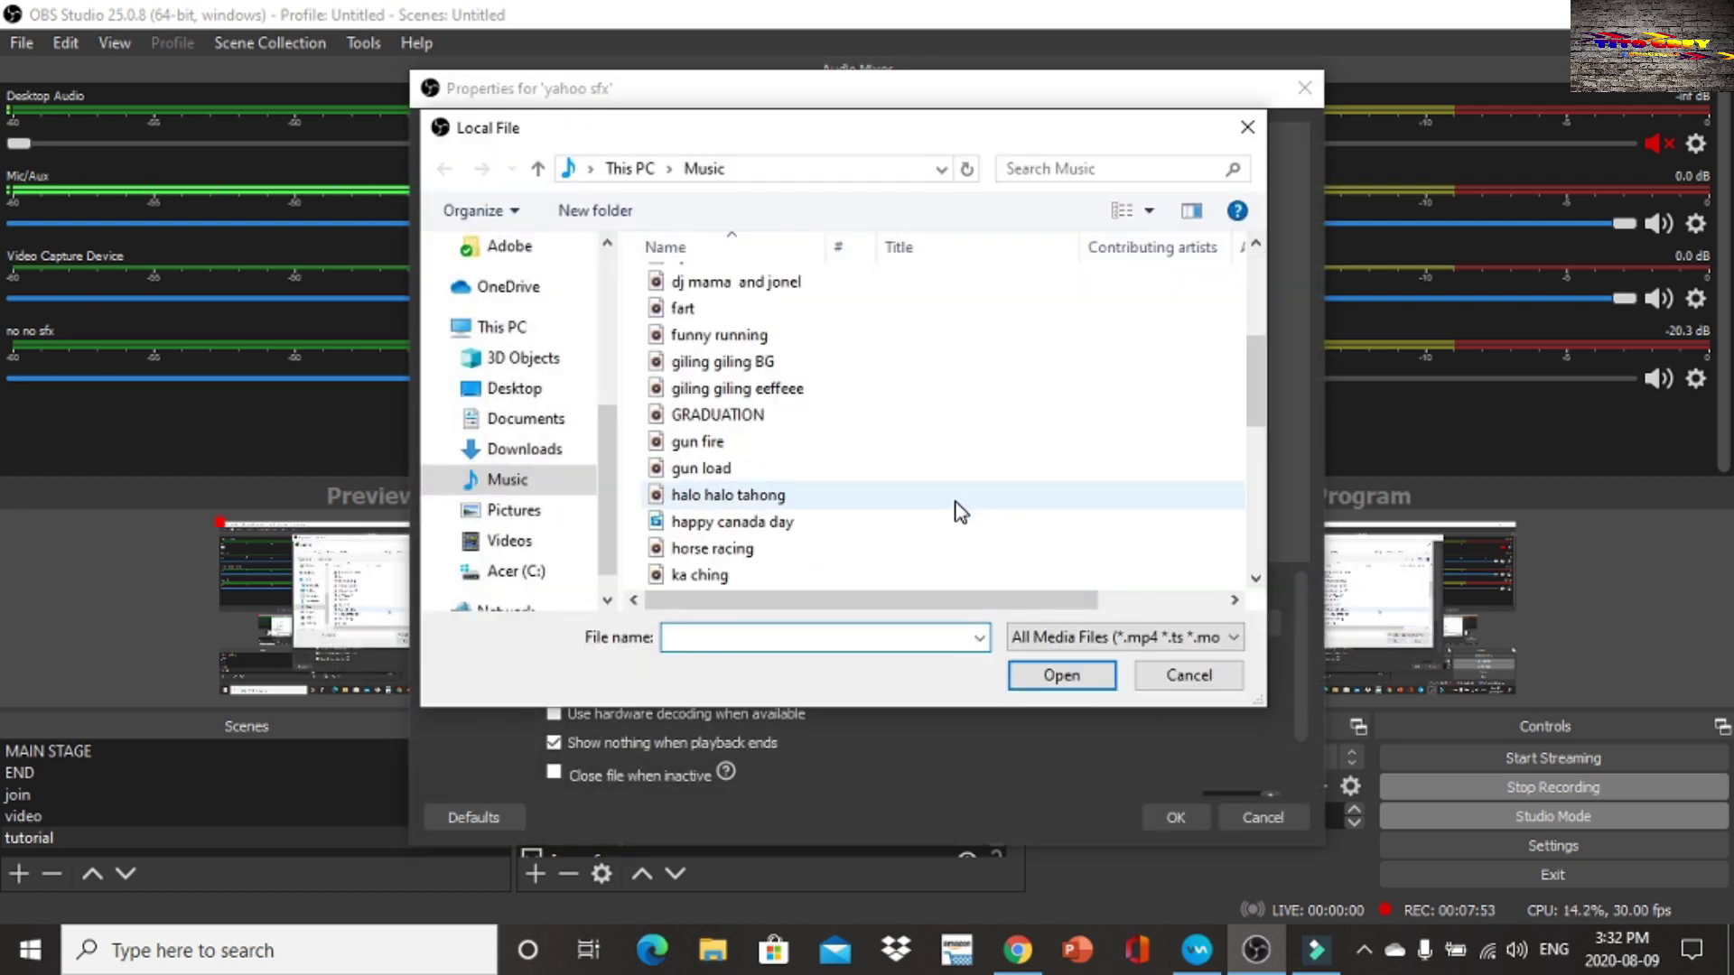
{"action": "scroll", "coordinate": [959, 511], "scroll_direction": "down", "scroll_amount": 7}
{"action": "left_click", "coordinate": [731, 576]}
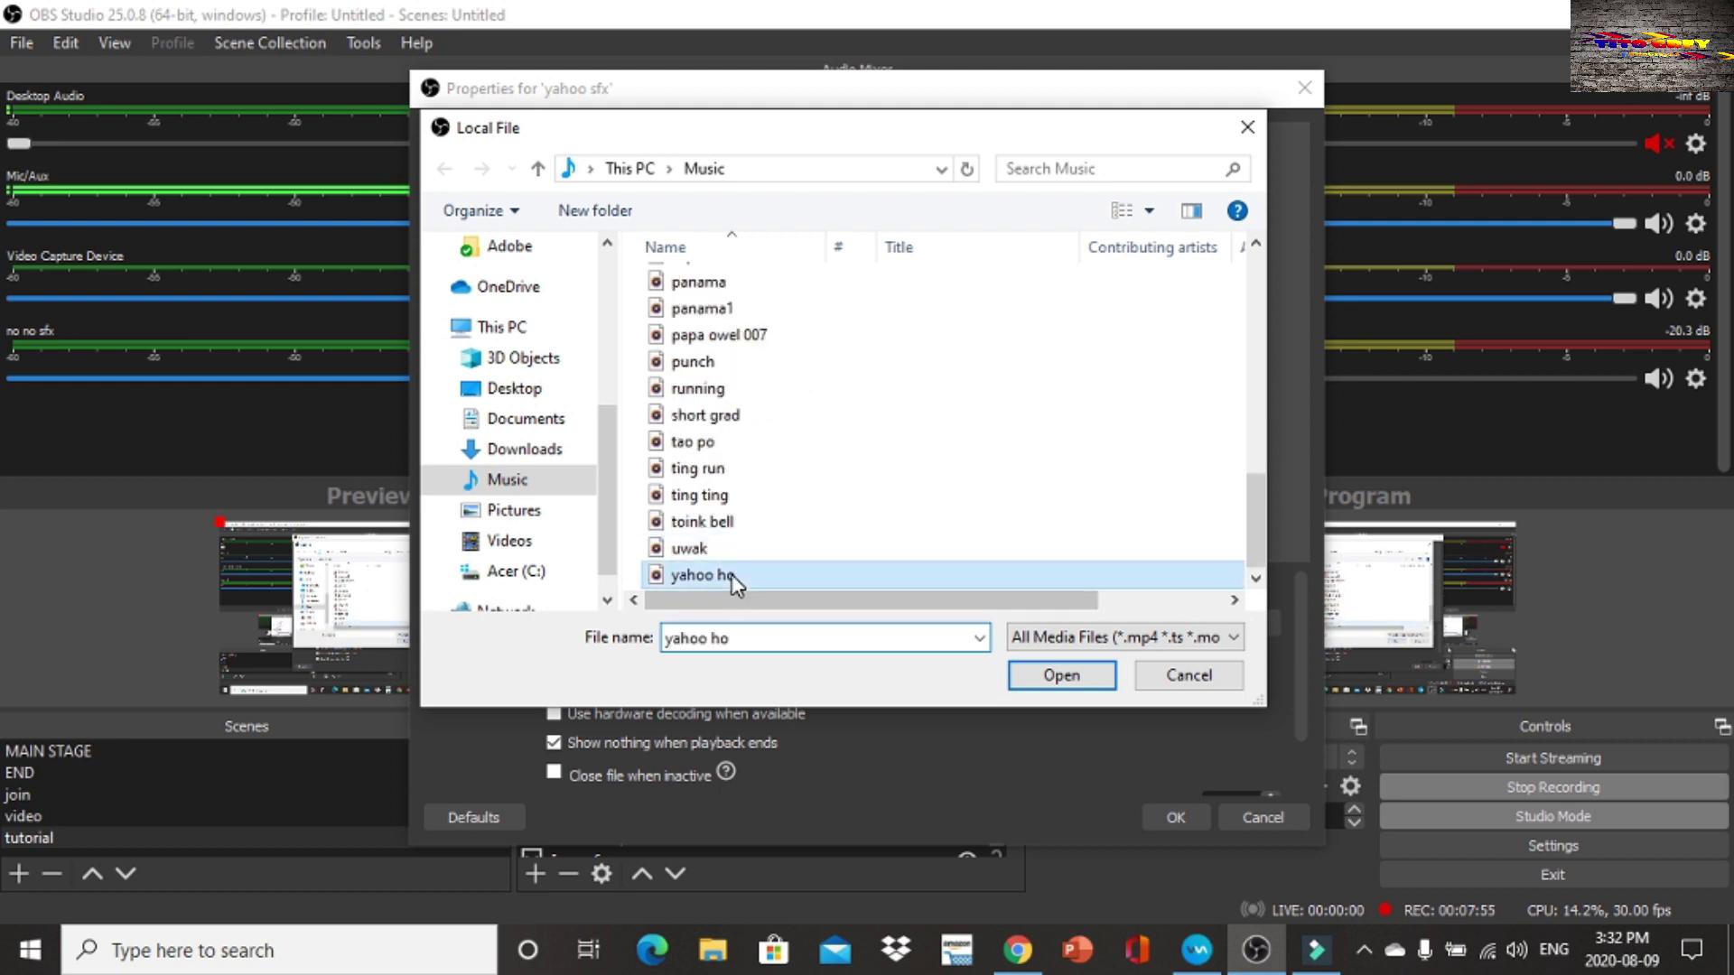
{"action": "left_click", "coordinate": [1062, 678]}
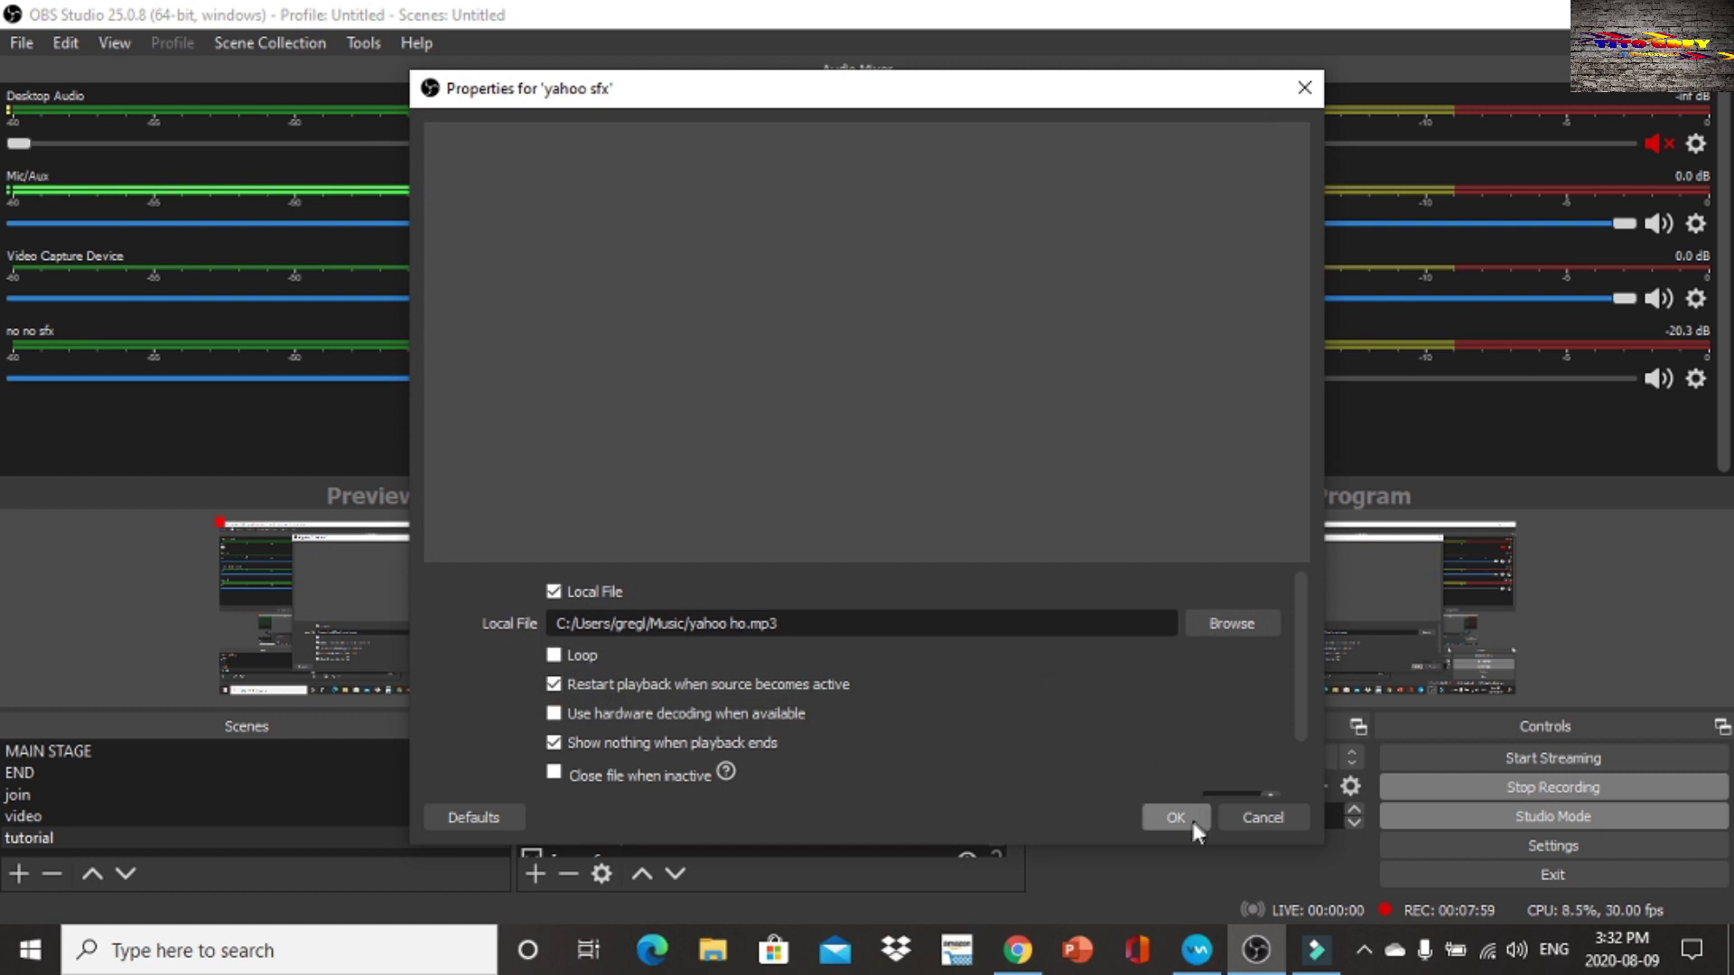
{"action": "left_click", "coordinate": [1176, 817]}
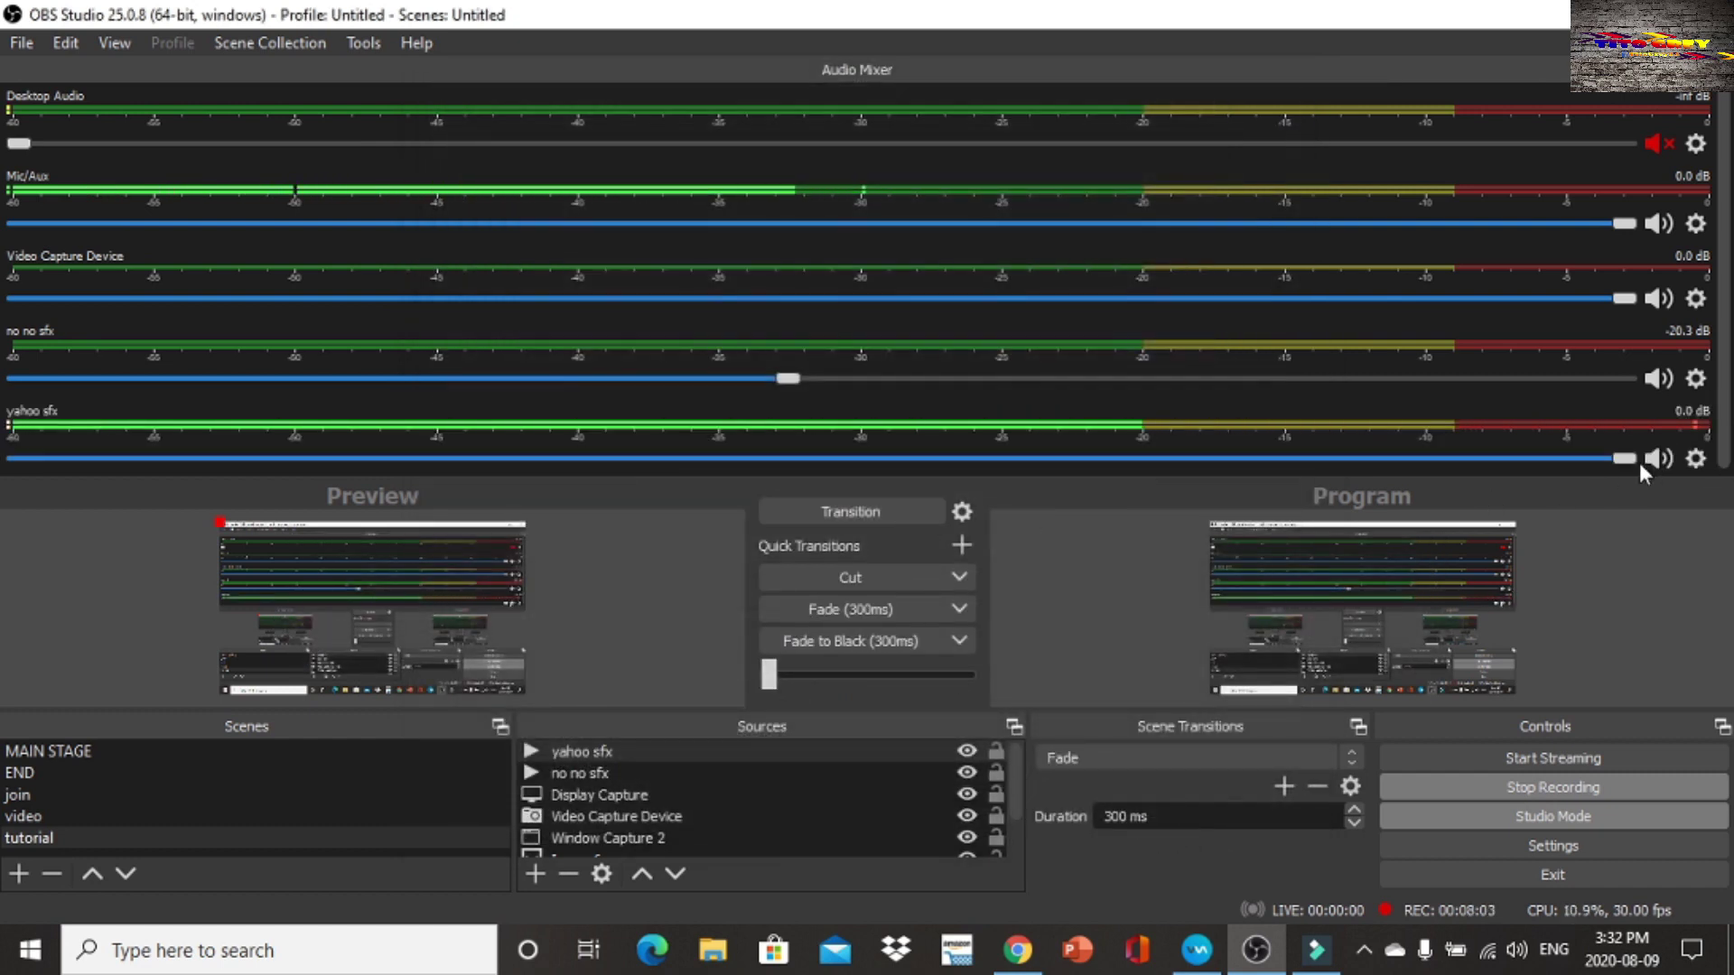
Step: Lower the yahoo sfx volume to about -20.2 dB and set its audio monitoring to Monitor and Output
{"action": "left_click_drag", "start_coordinate": [1624, 459], "coordinate": [787, 459]}
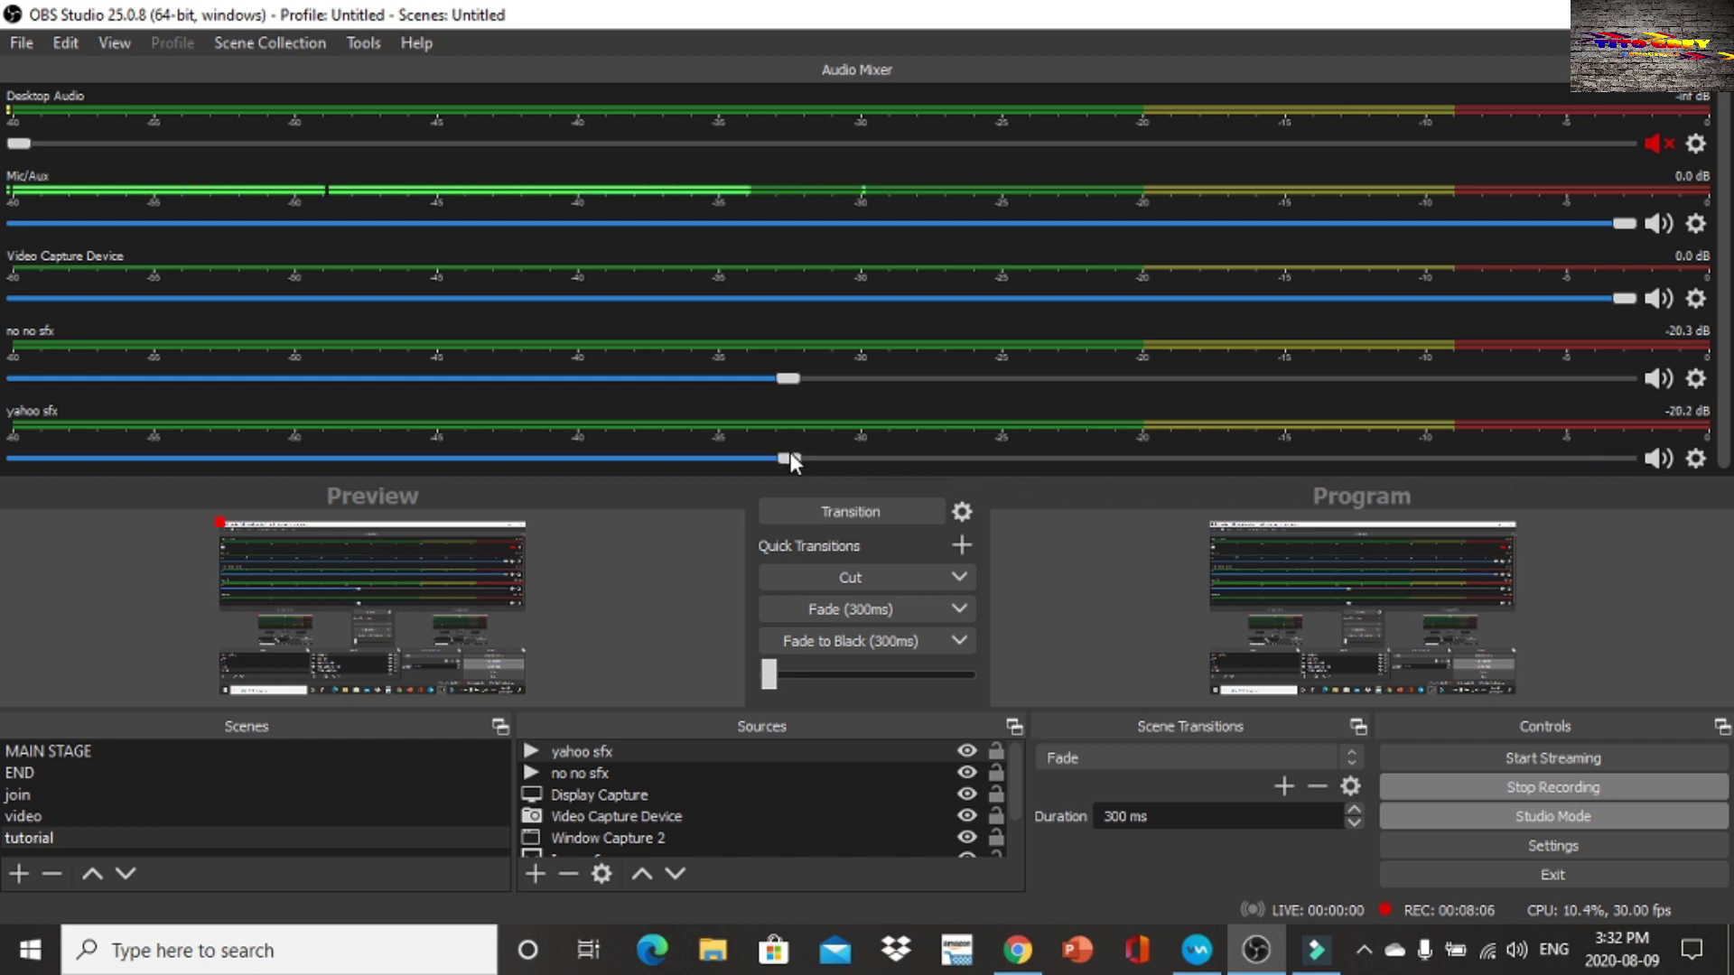
{"action": "left_click", "coordinate": [1700, 461]}
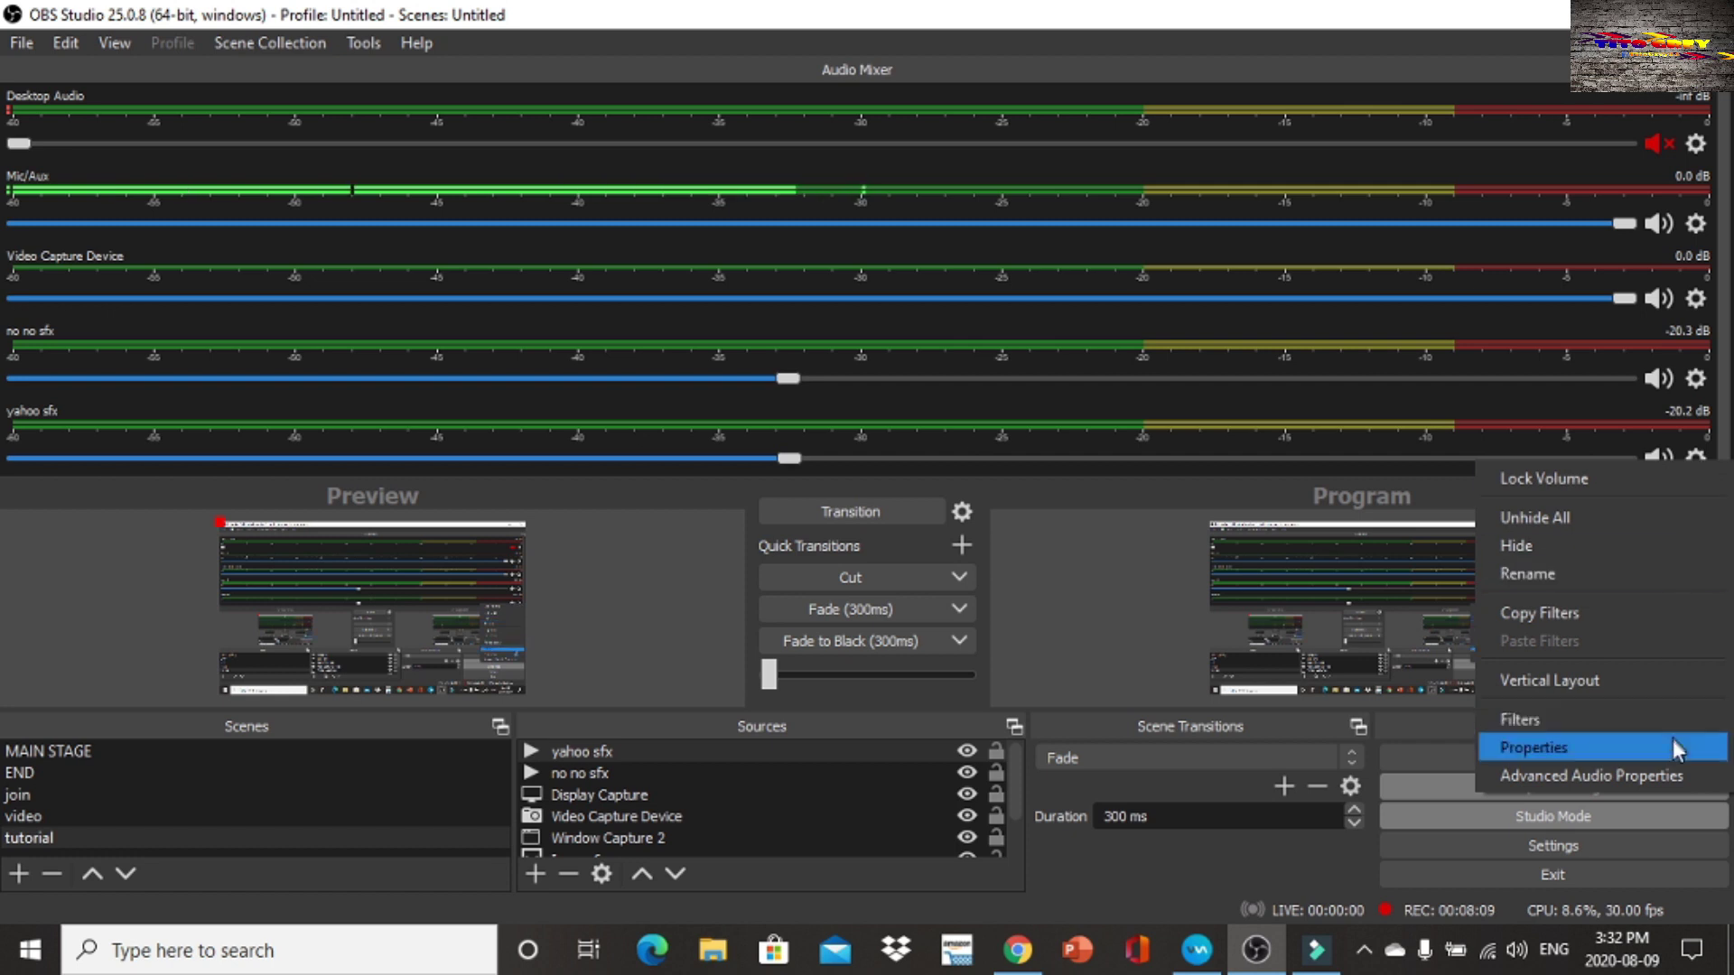
{"action": "left_click", "coordinate": [1667, 777]}
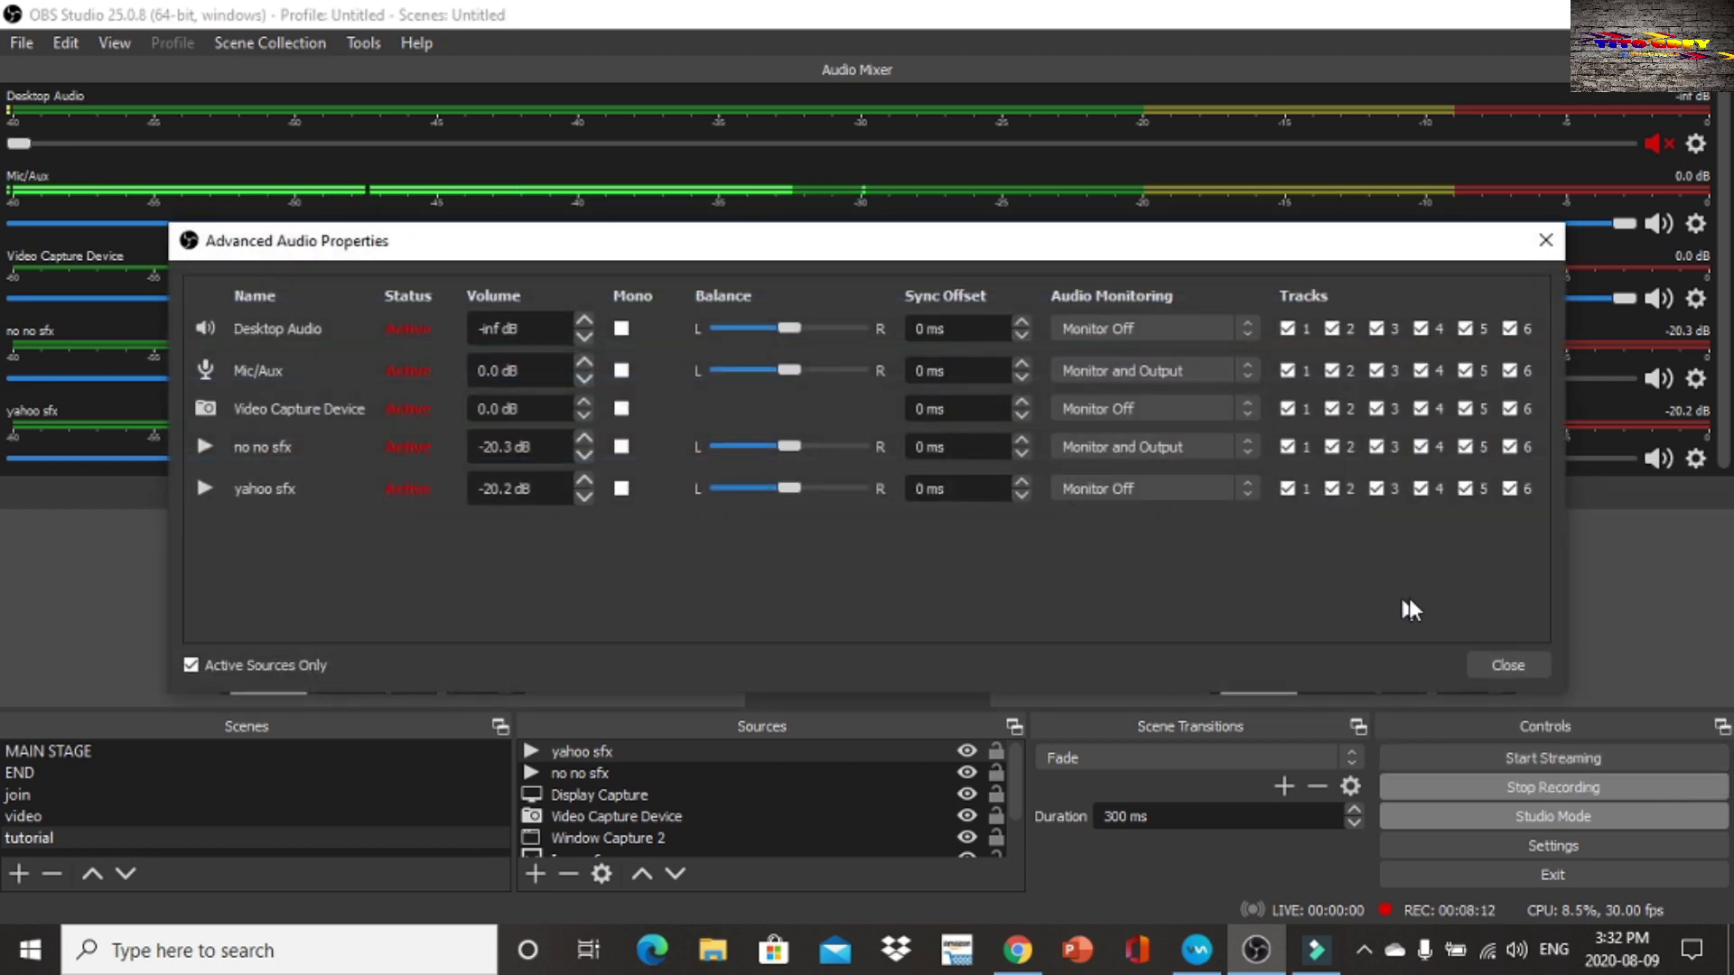
{"action": "left_click", "coordinate": [1249, 495]}
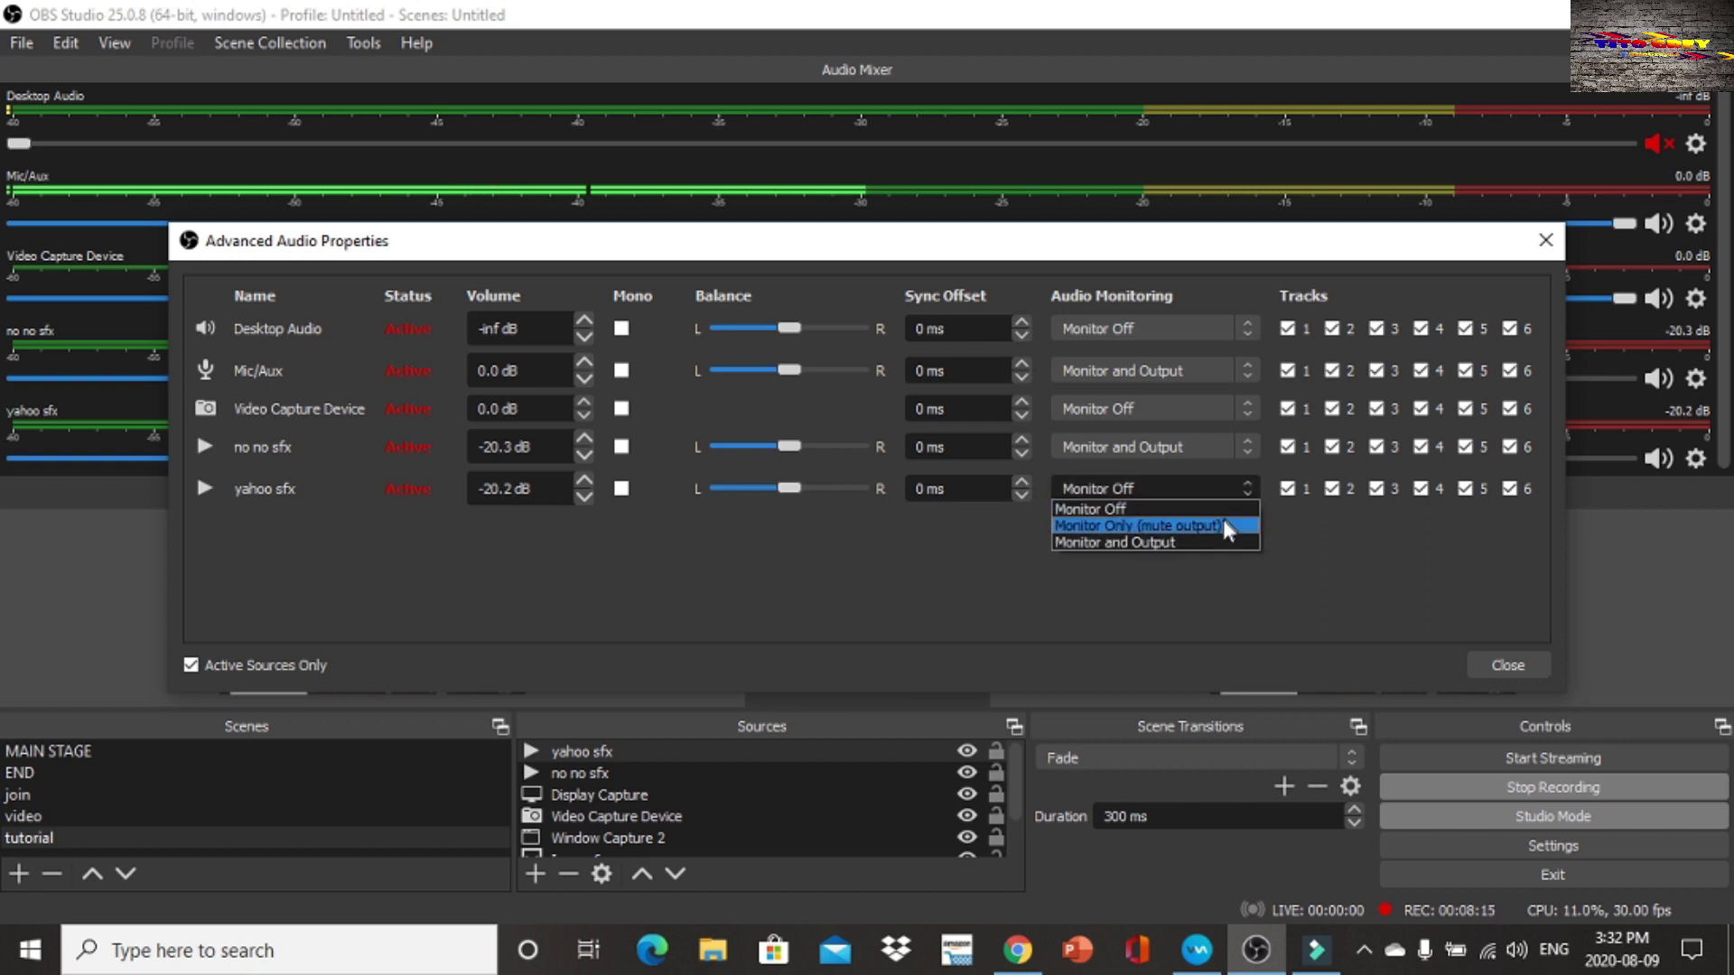
{"action": "left_click", "coordinate": [1206, 545]}
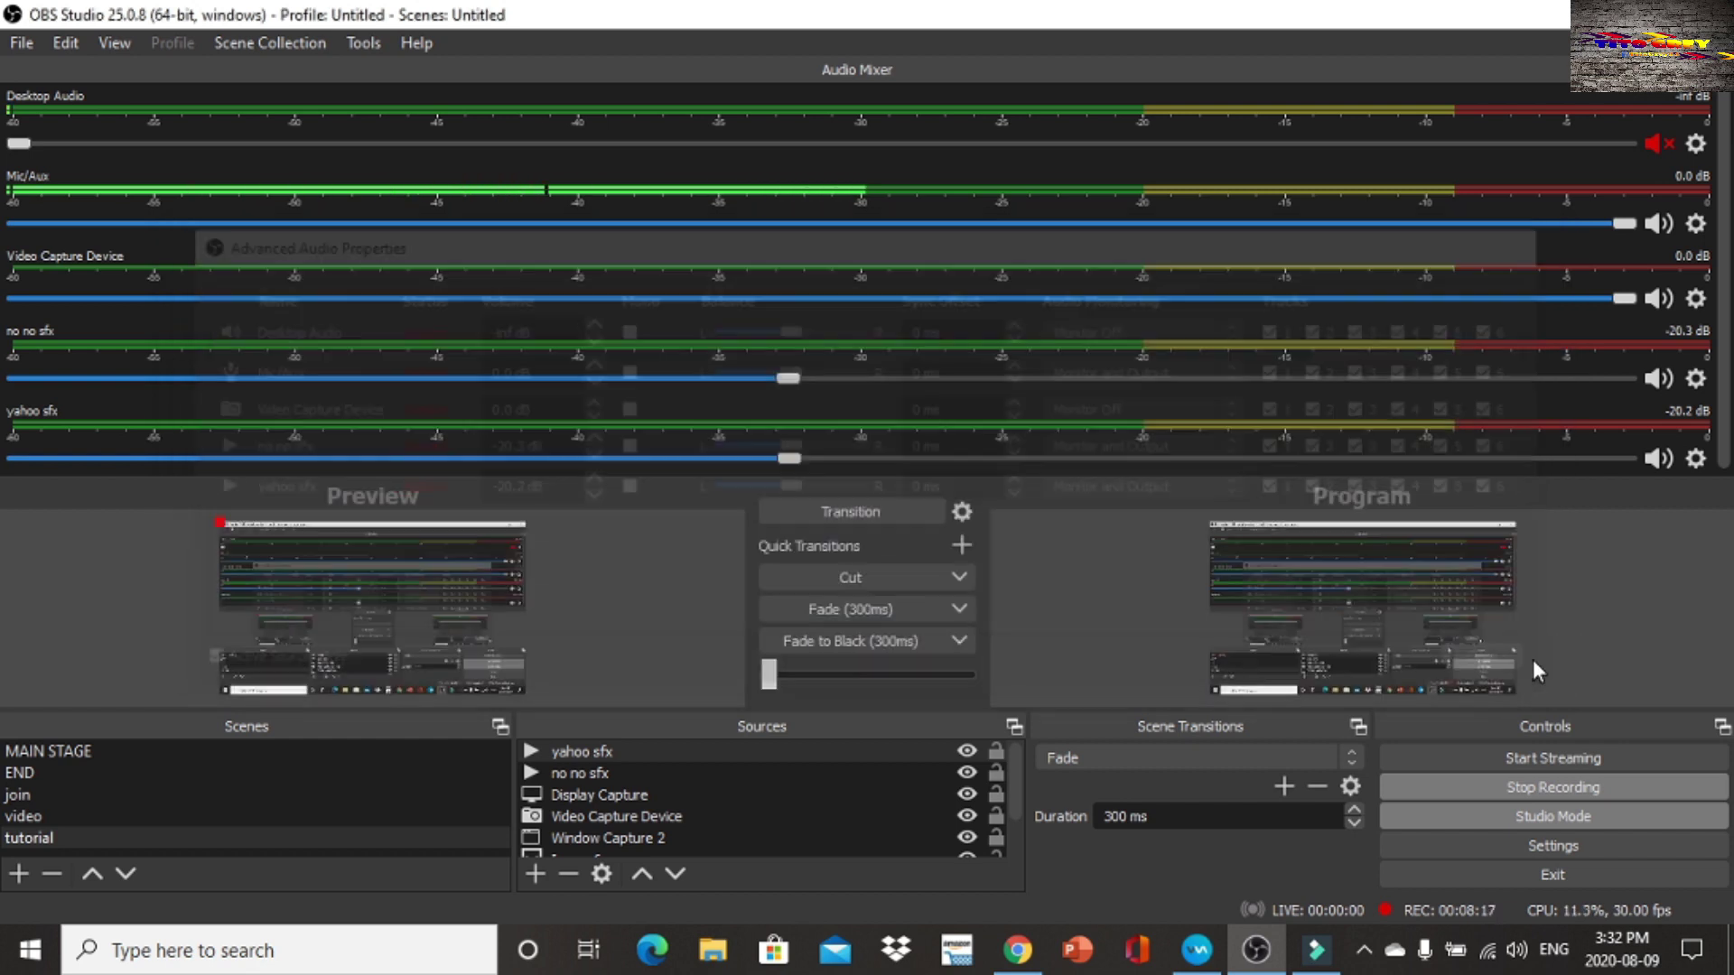
{"action": "left_click", "coordinate": [1507, 664]}
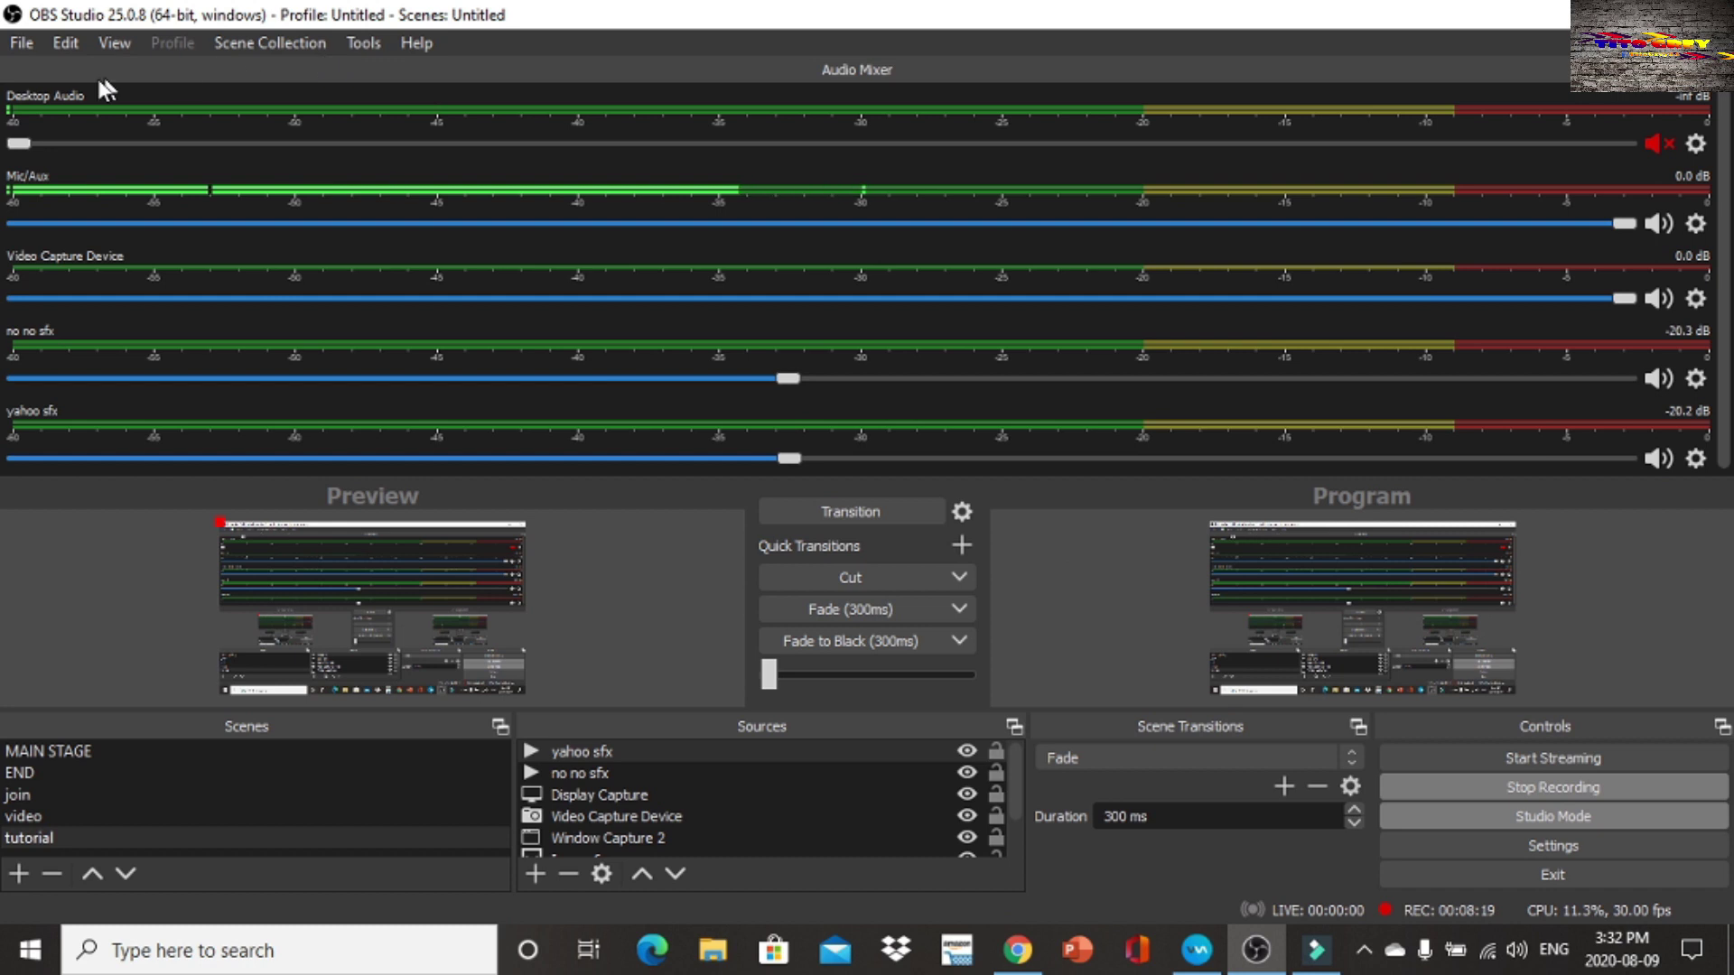
Step: Assign F8 as the Restart hotkey of yahoo sfx and accept the settings
{"action": "left_click", "coordinate": [34, 43]}
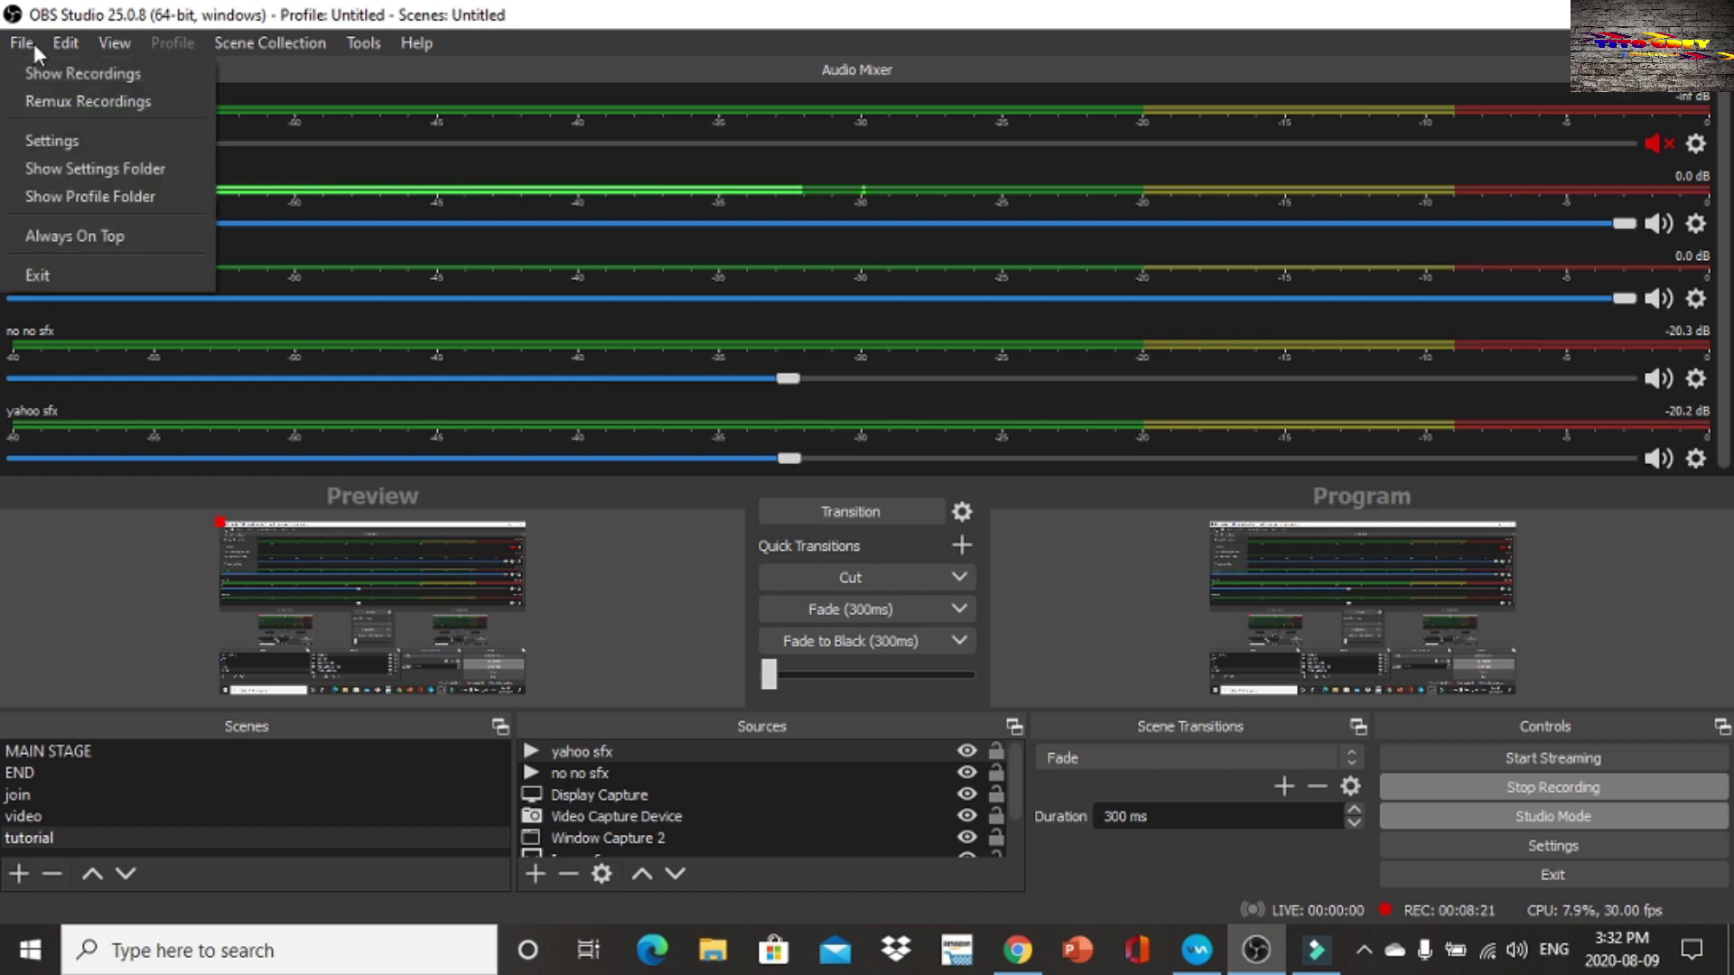
{"action": "left_click", "coordinate": [56, 142]}
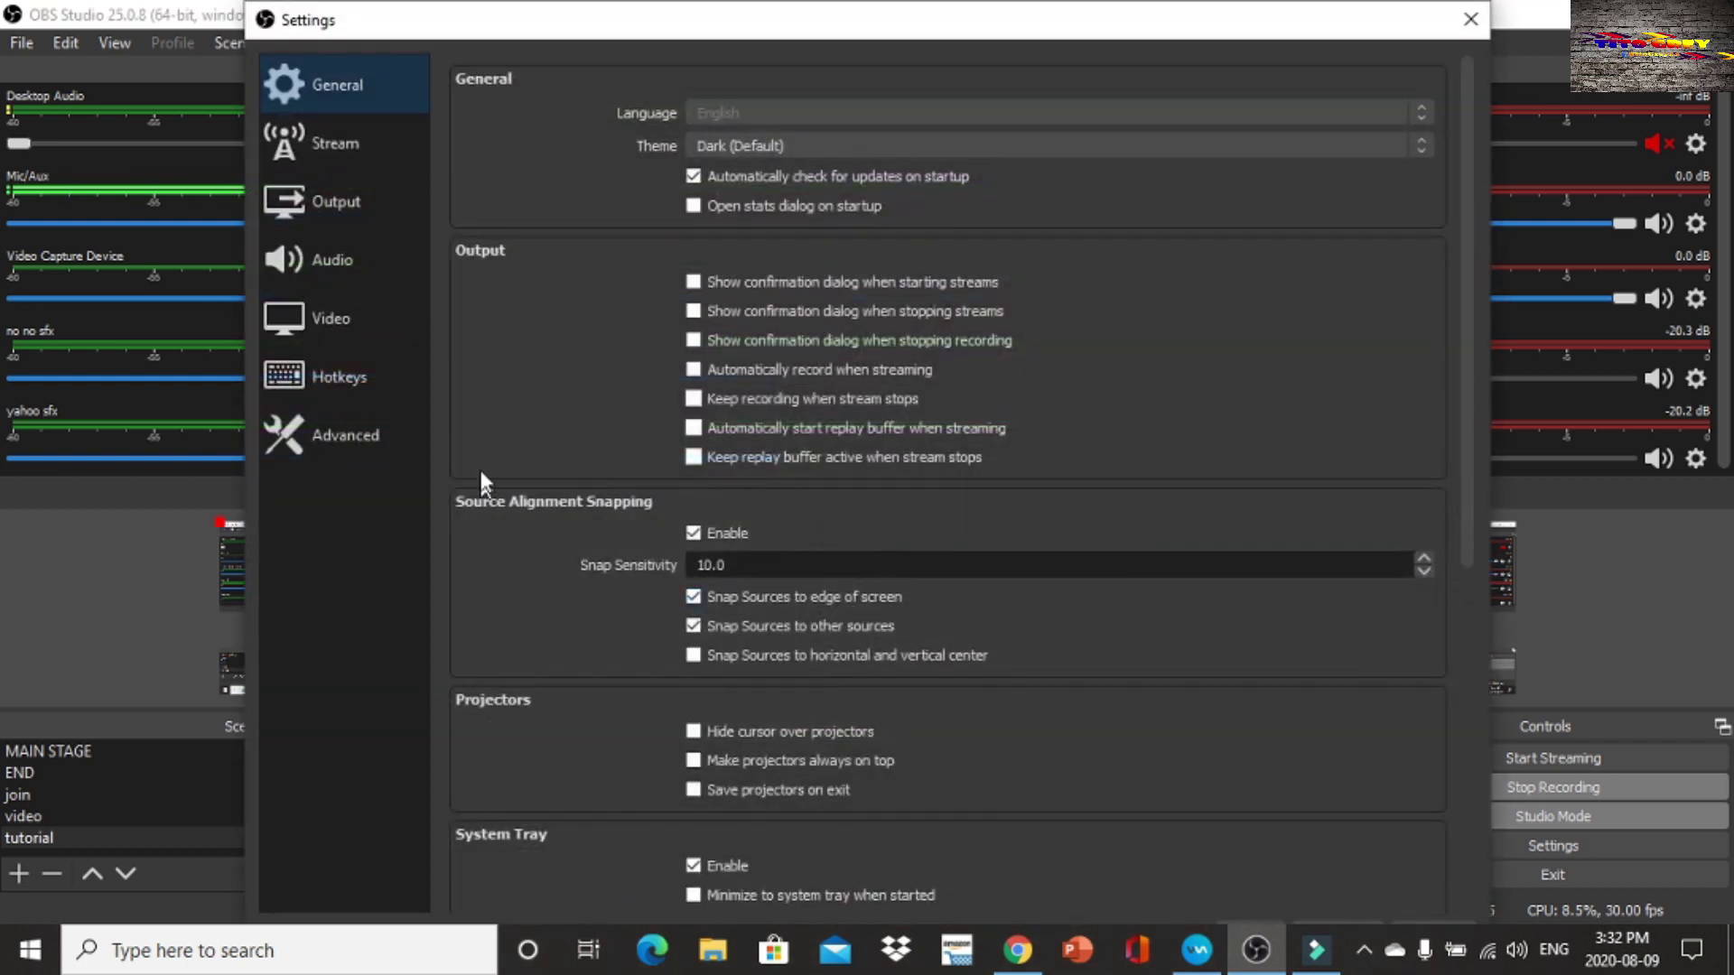
{"action": "left_click", "coordinate": [370, 383]}
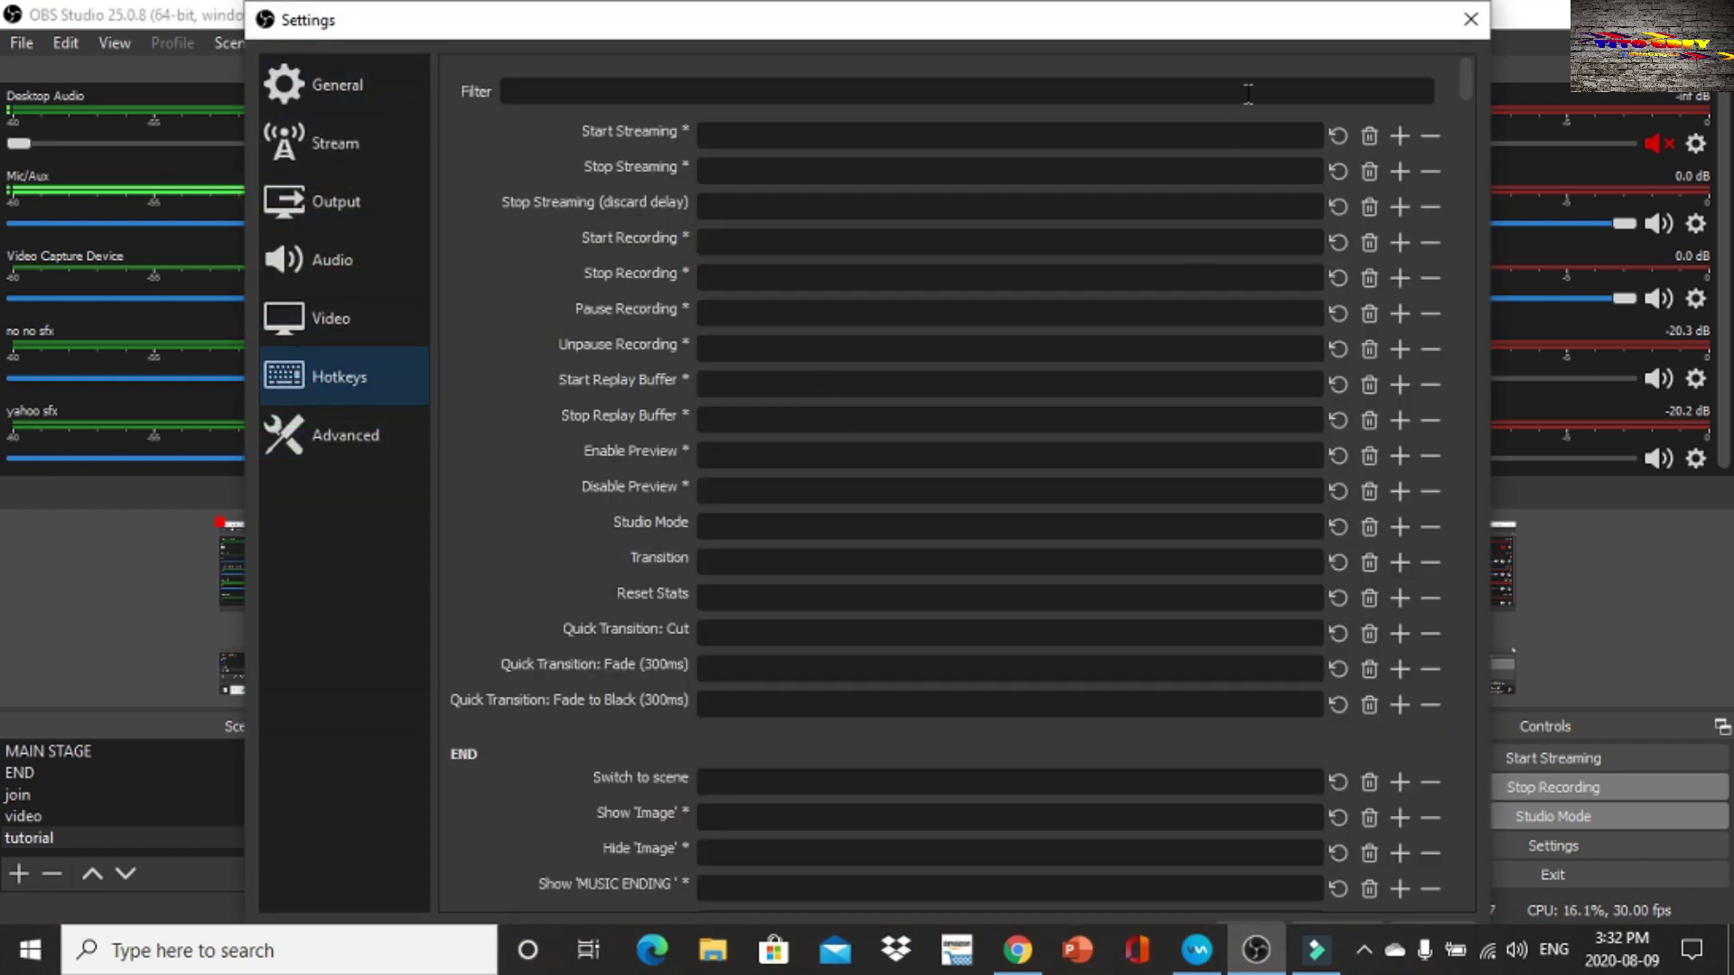
{"action": "left_click_drag", "start_coordinate": [1240, 11], "coordinate": [1282, 62]}
{"action": "left_click_drag", "start_coordinate": [1520, 112], "coordinate": [1524, 678]}
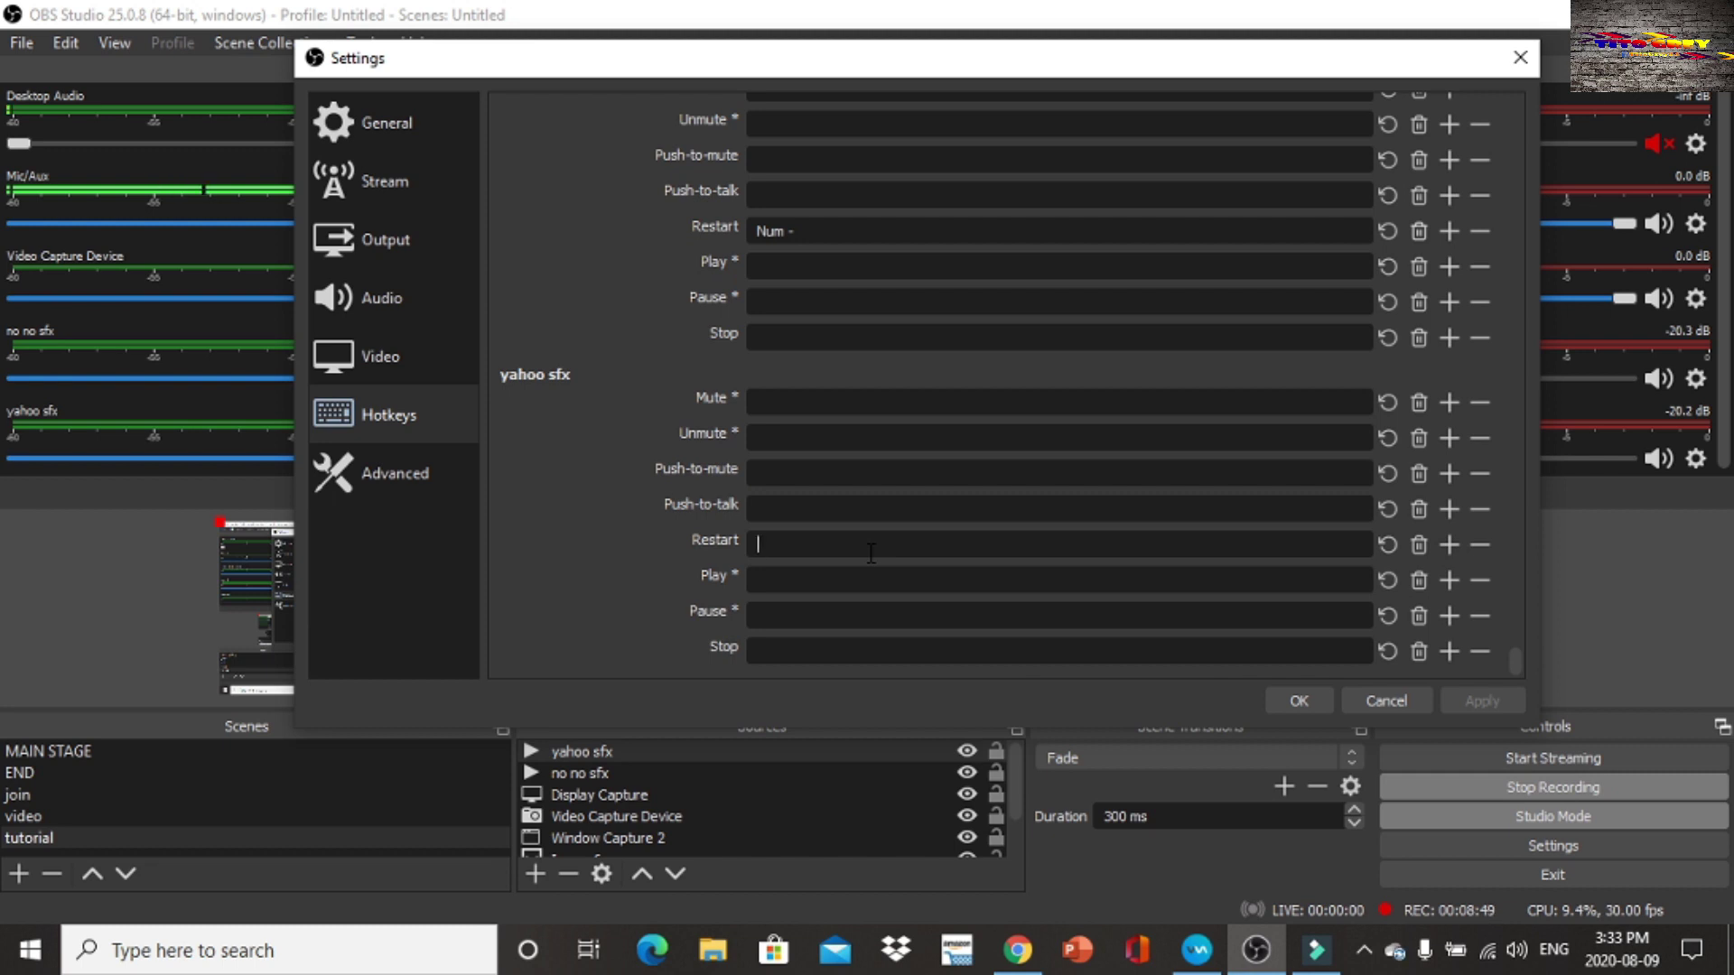
{"action": "key", "text": "F8"}
{"action": "left_click", "coordinate": [1298, 701]}
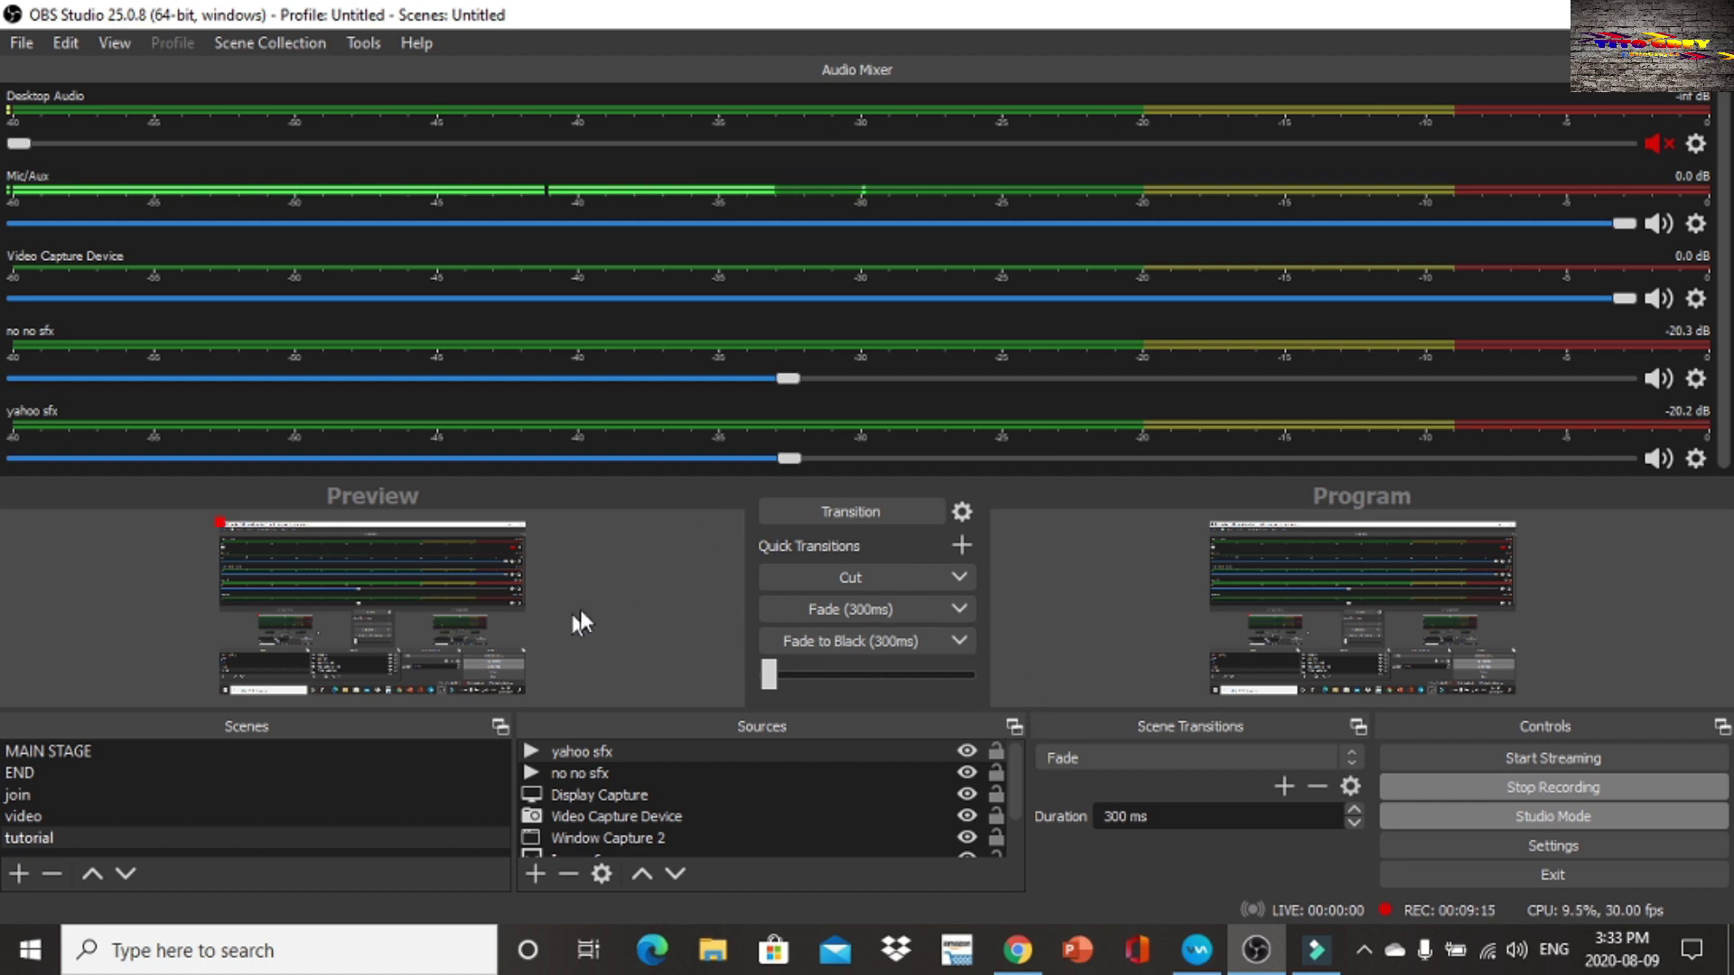
Step: Move the Video Capture Device source to the top of the tutorial scene's source order
{"action": "left_click", "coordinate": [432, 572]}
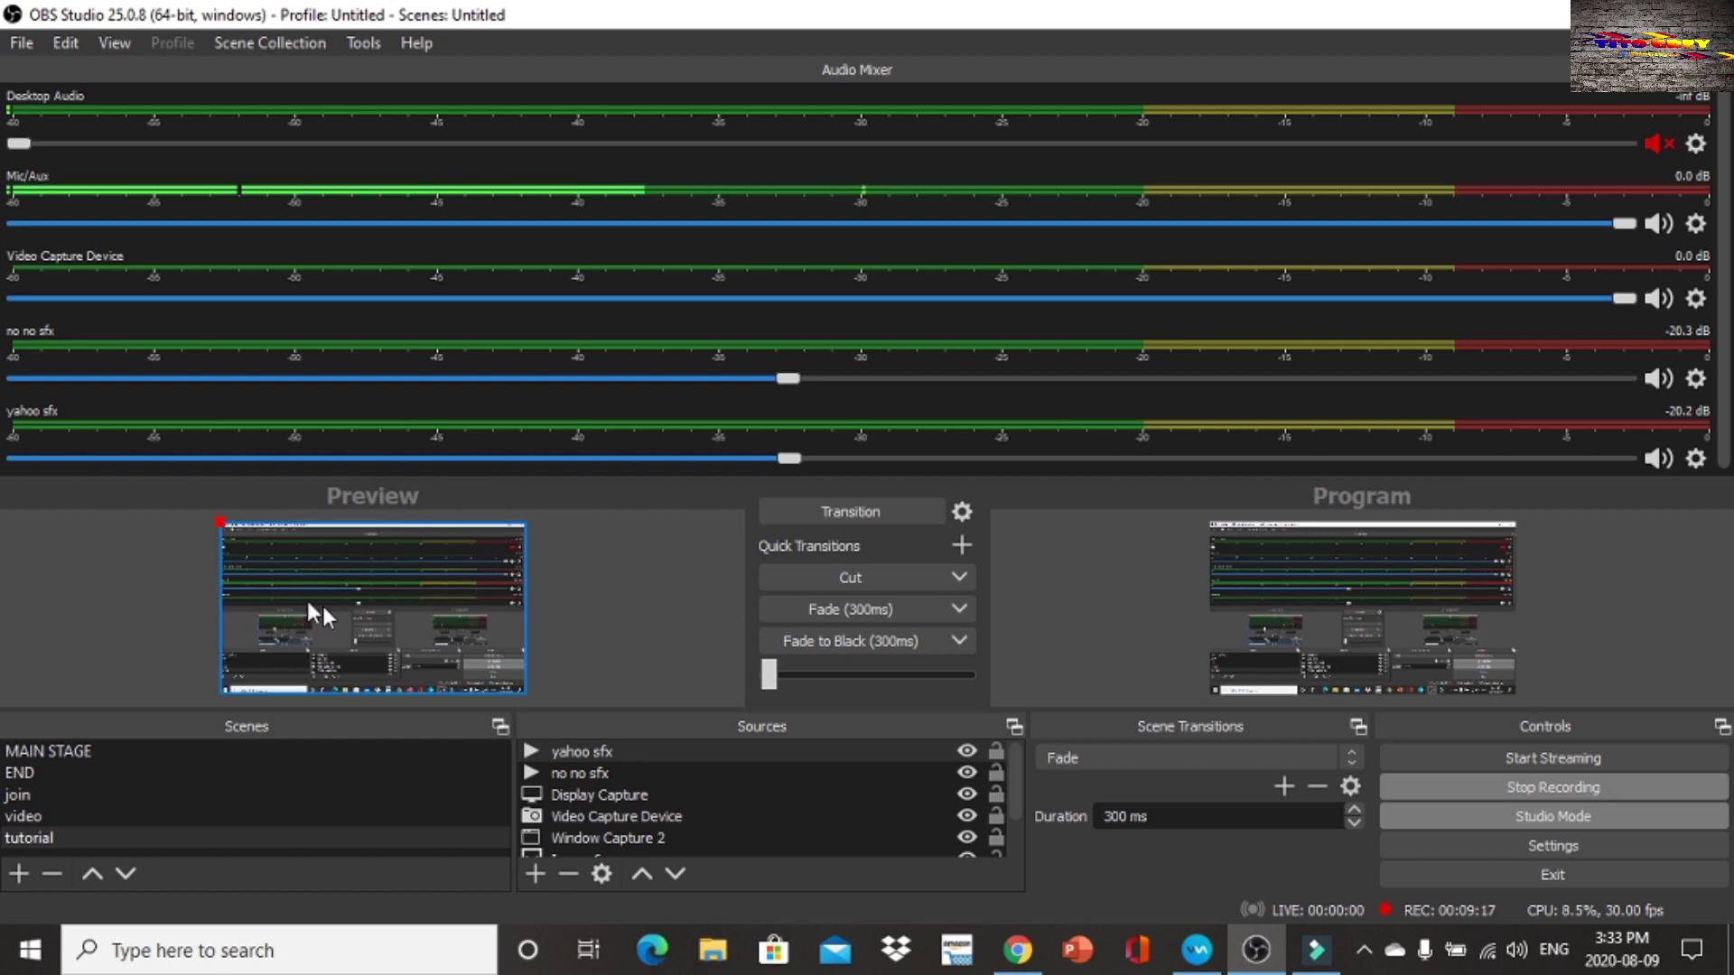
{"action": "left_click", "coordinate": [560, 643]}
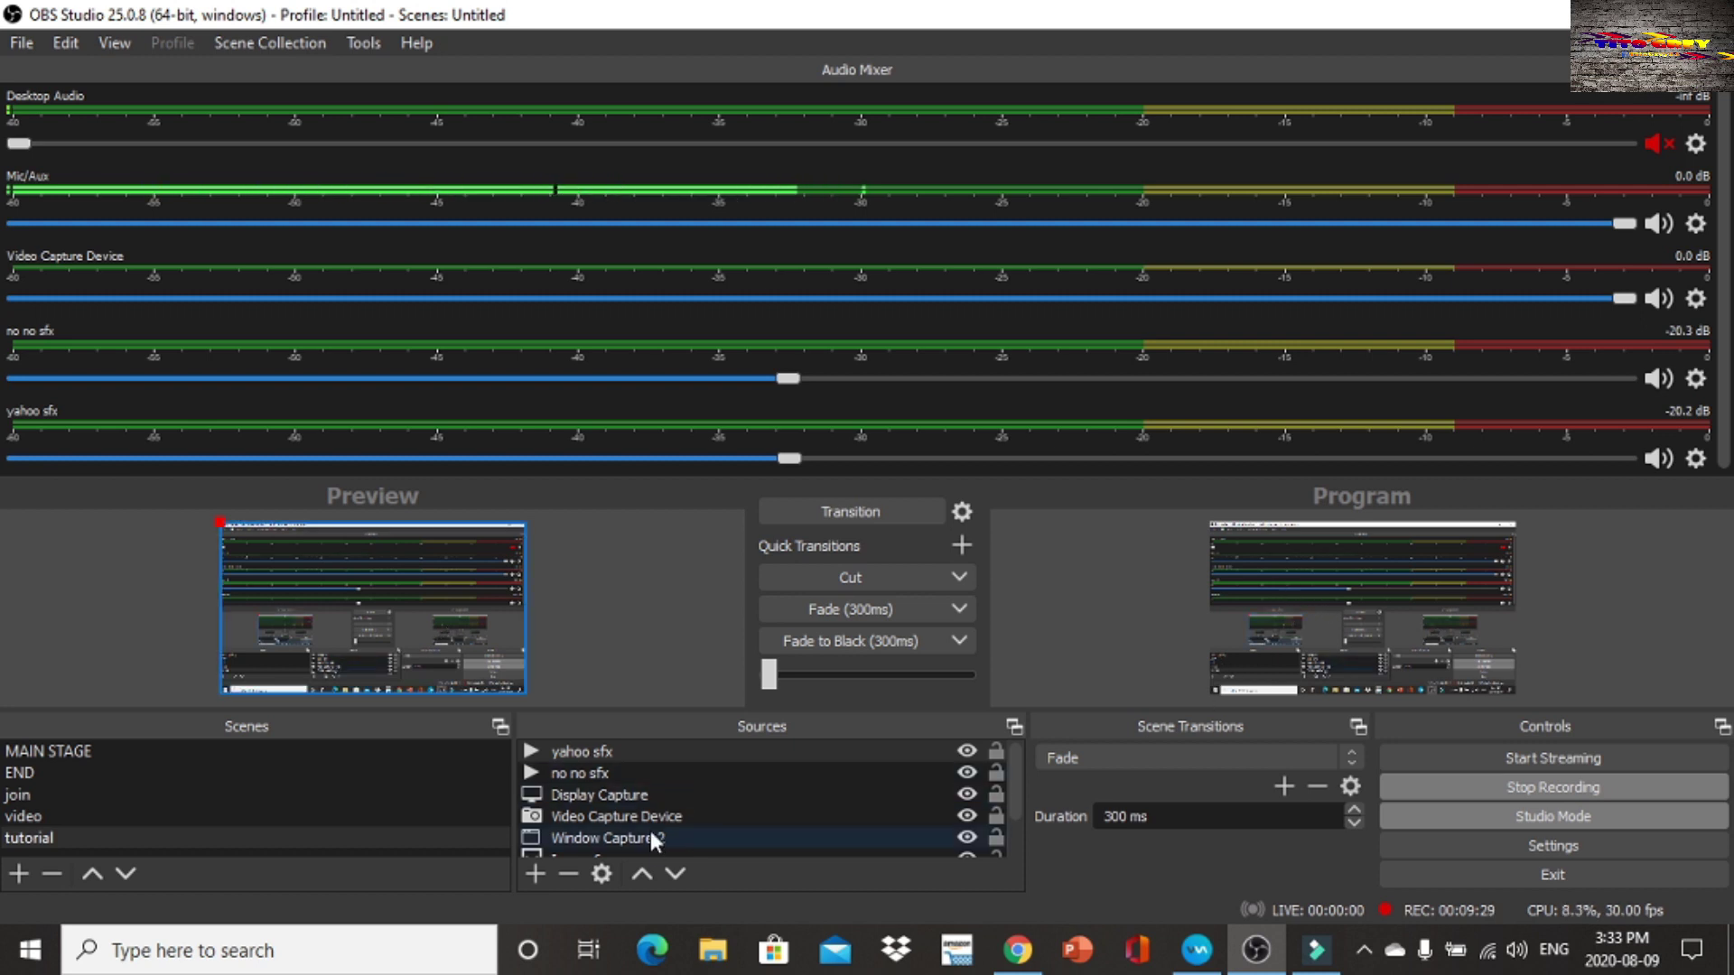
{"action": "left_click", "coordinate": [652, 800]}
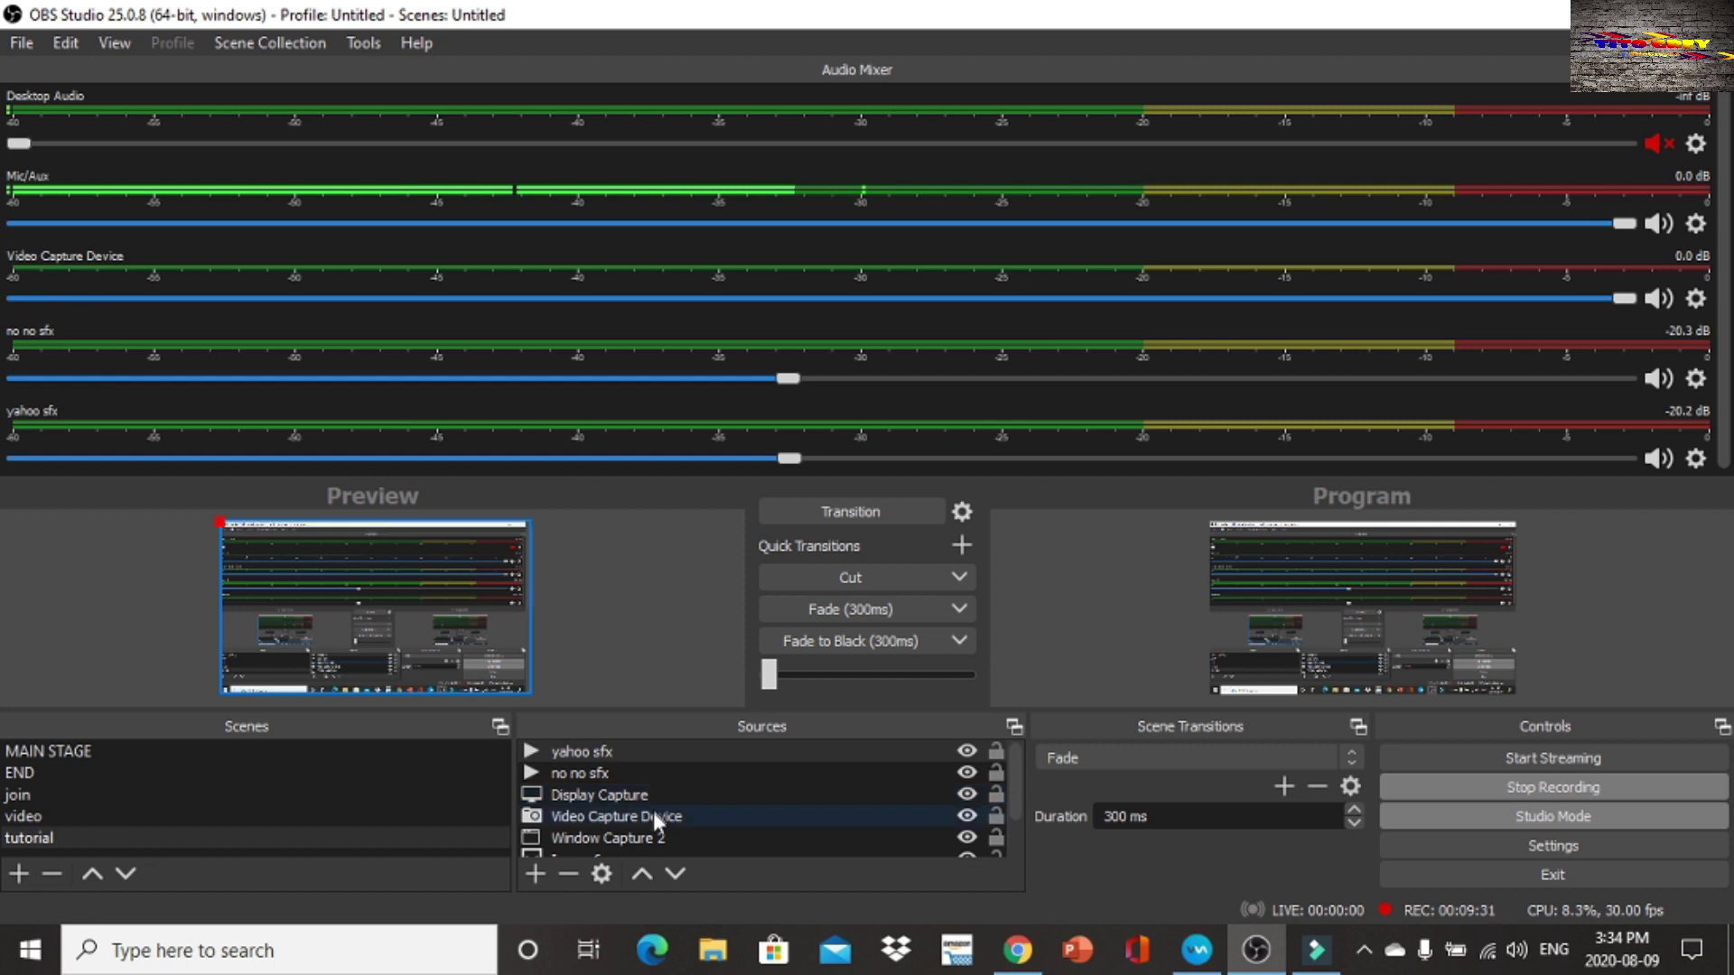
{"action": "left_click", "coordinate": [659, 818]}
{"action": "right_click", "coordinate": [659, 822]}
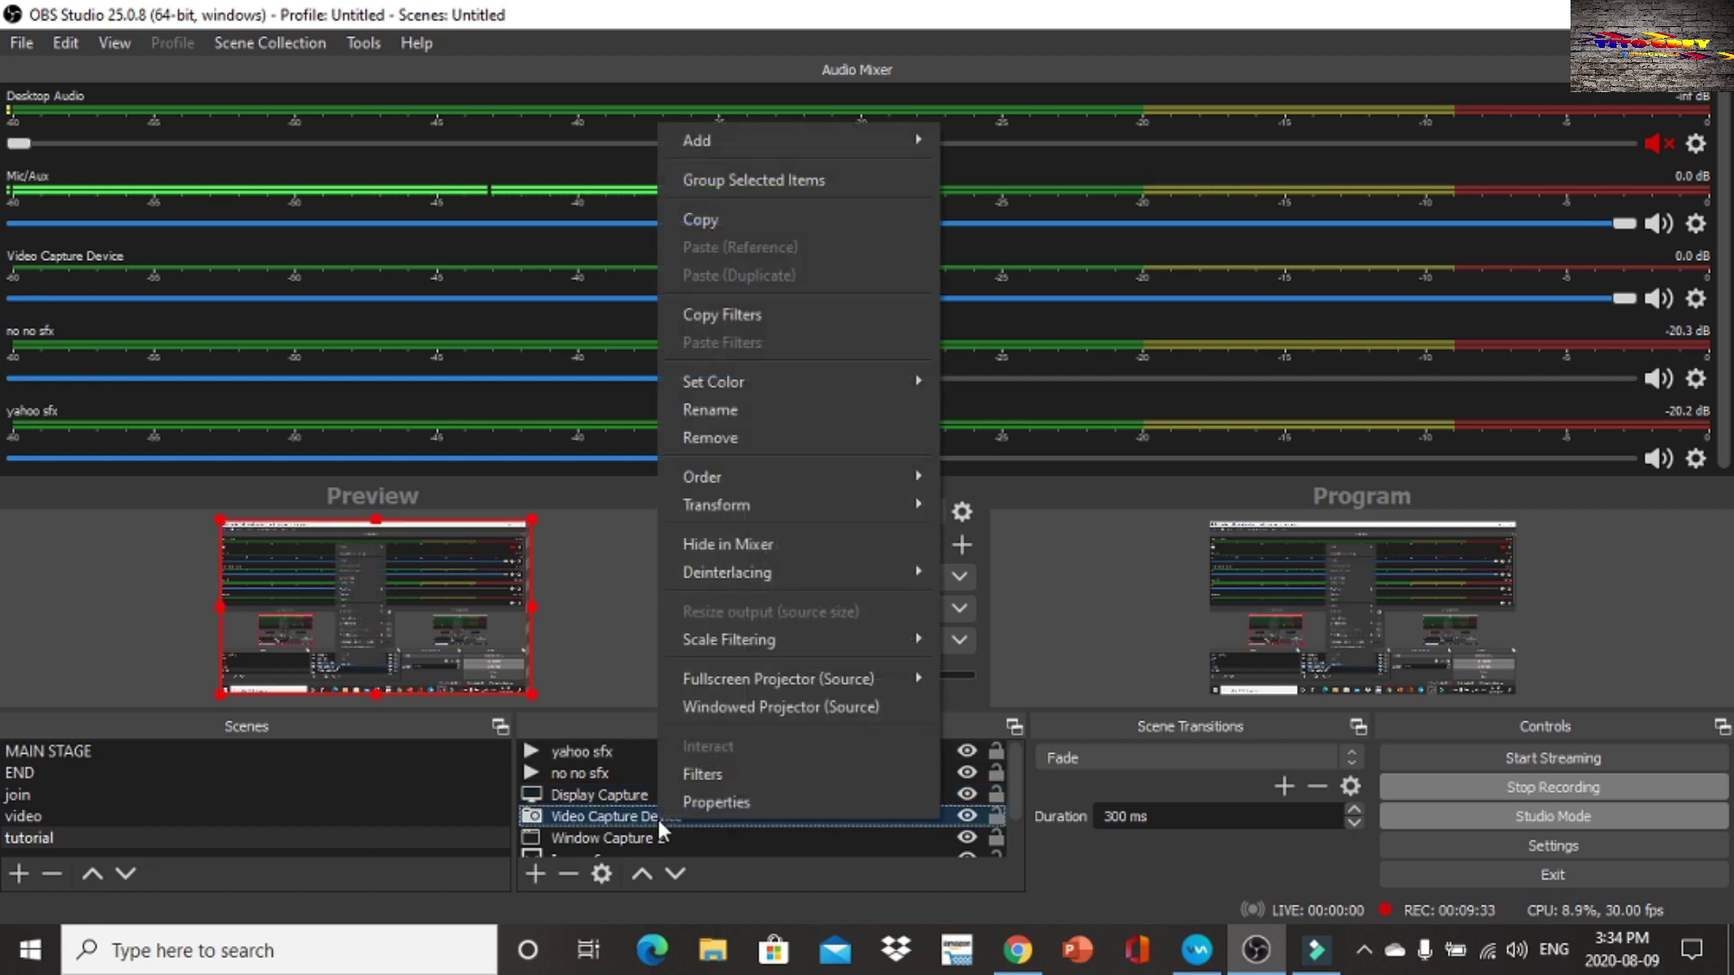
{"action": "mouse_move", "coordinate": [832, 490]}
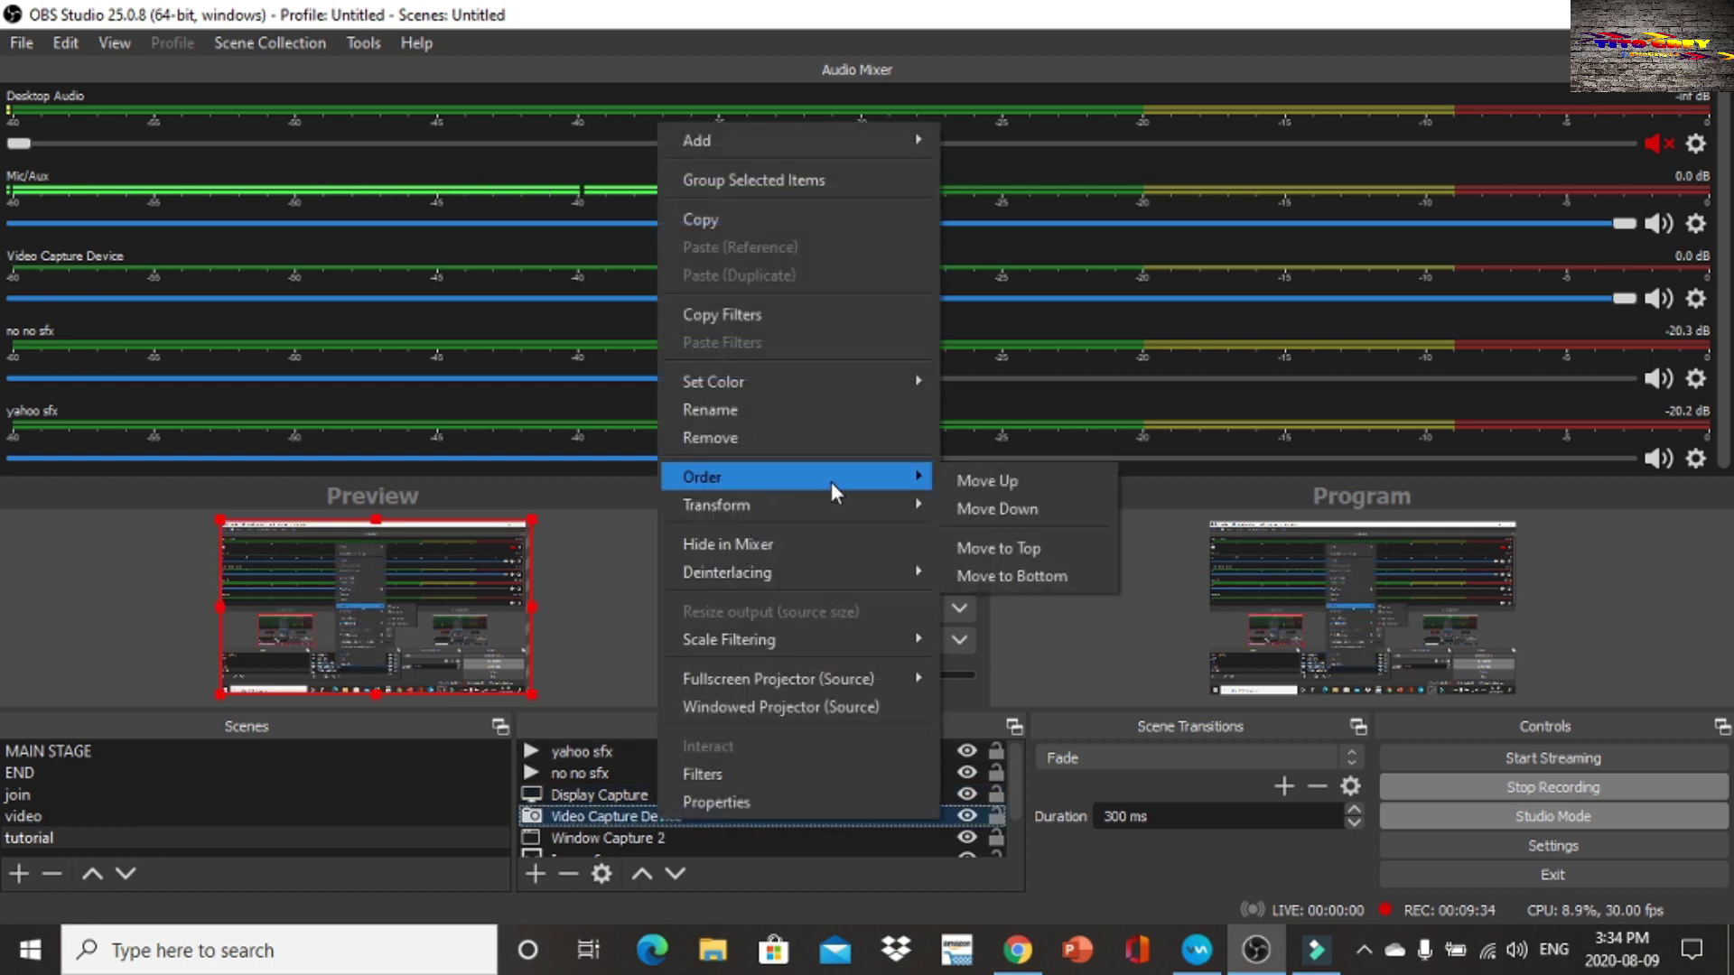
{"action": "left_click", "coordinate": [1035, 551]}
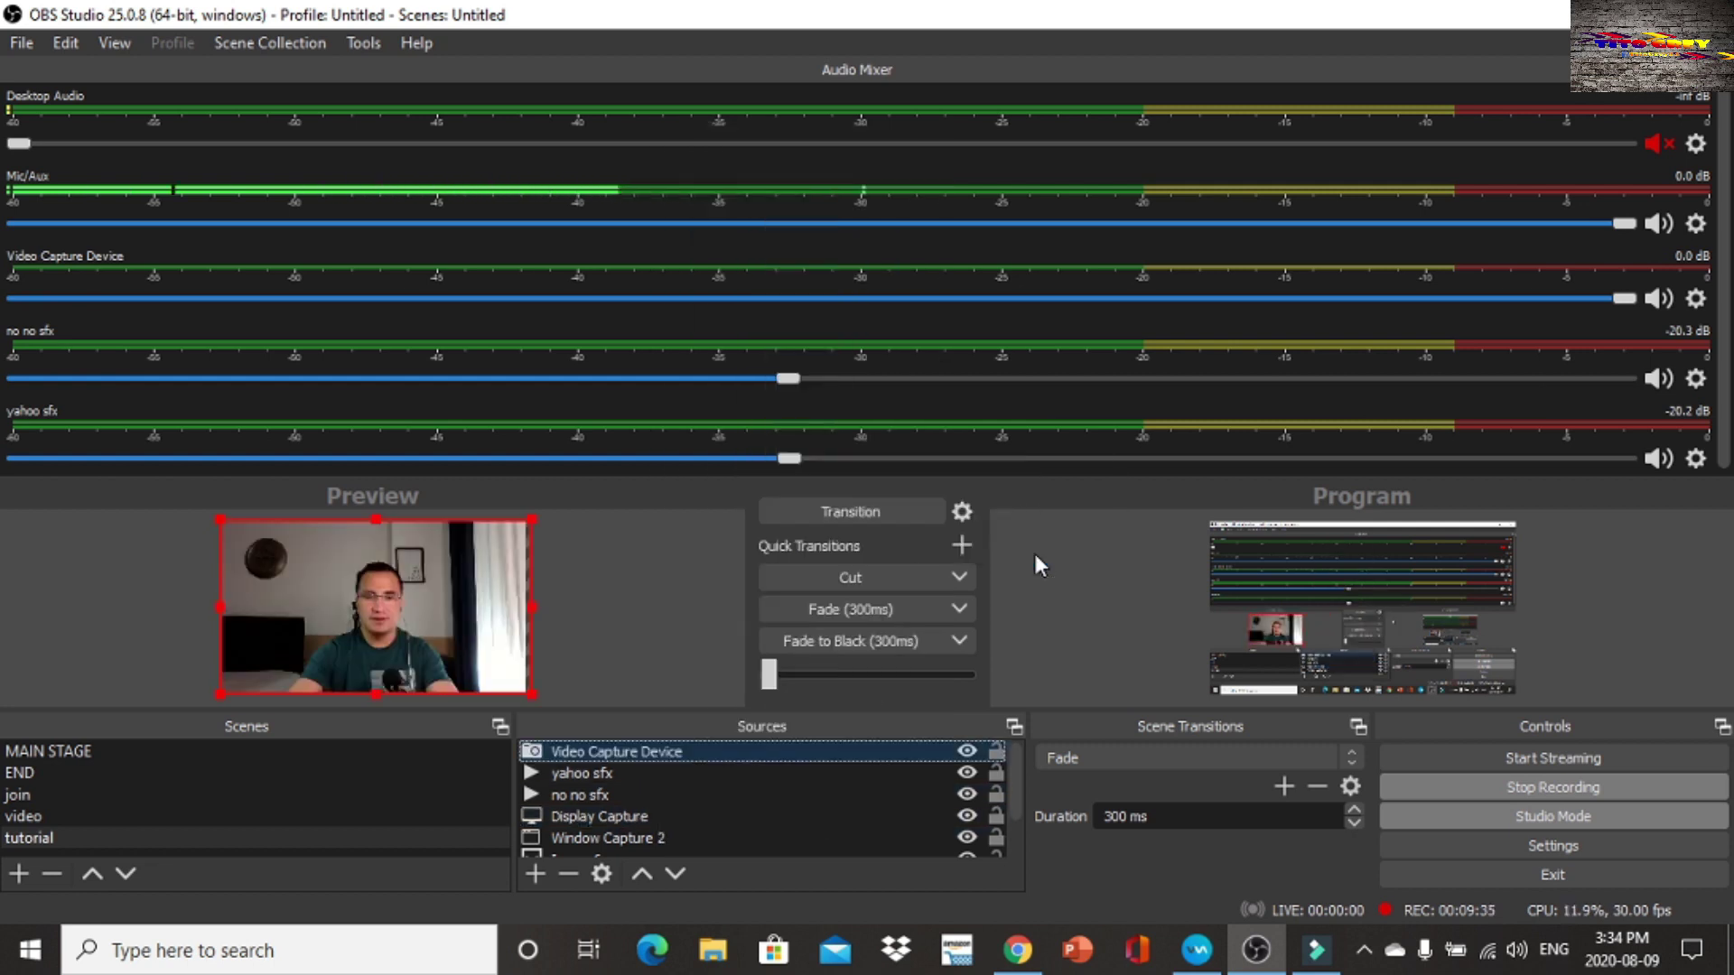
Step: View the Video Capture Device source in a fullscreen projector and return to the main window
{"action": "right_click", "coordinate": [667, 749]}
{"action": "mouse_move", "coordinate": [811, 615]}
{"action": "left_click", "coordinate": [1035, 615]}
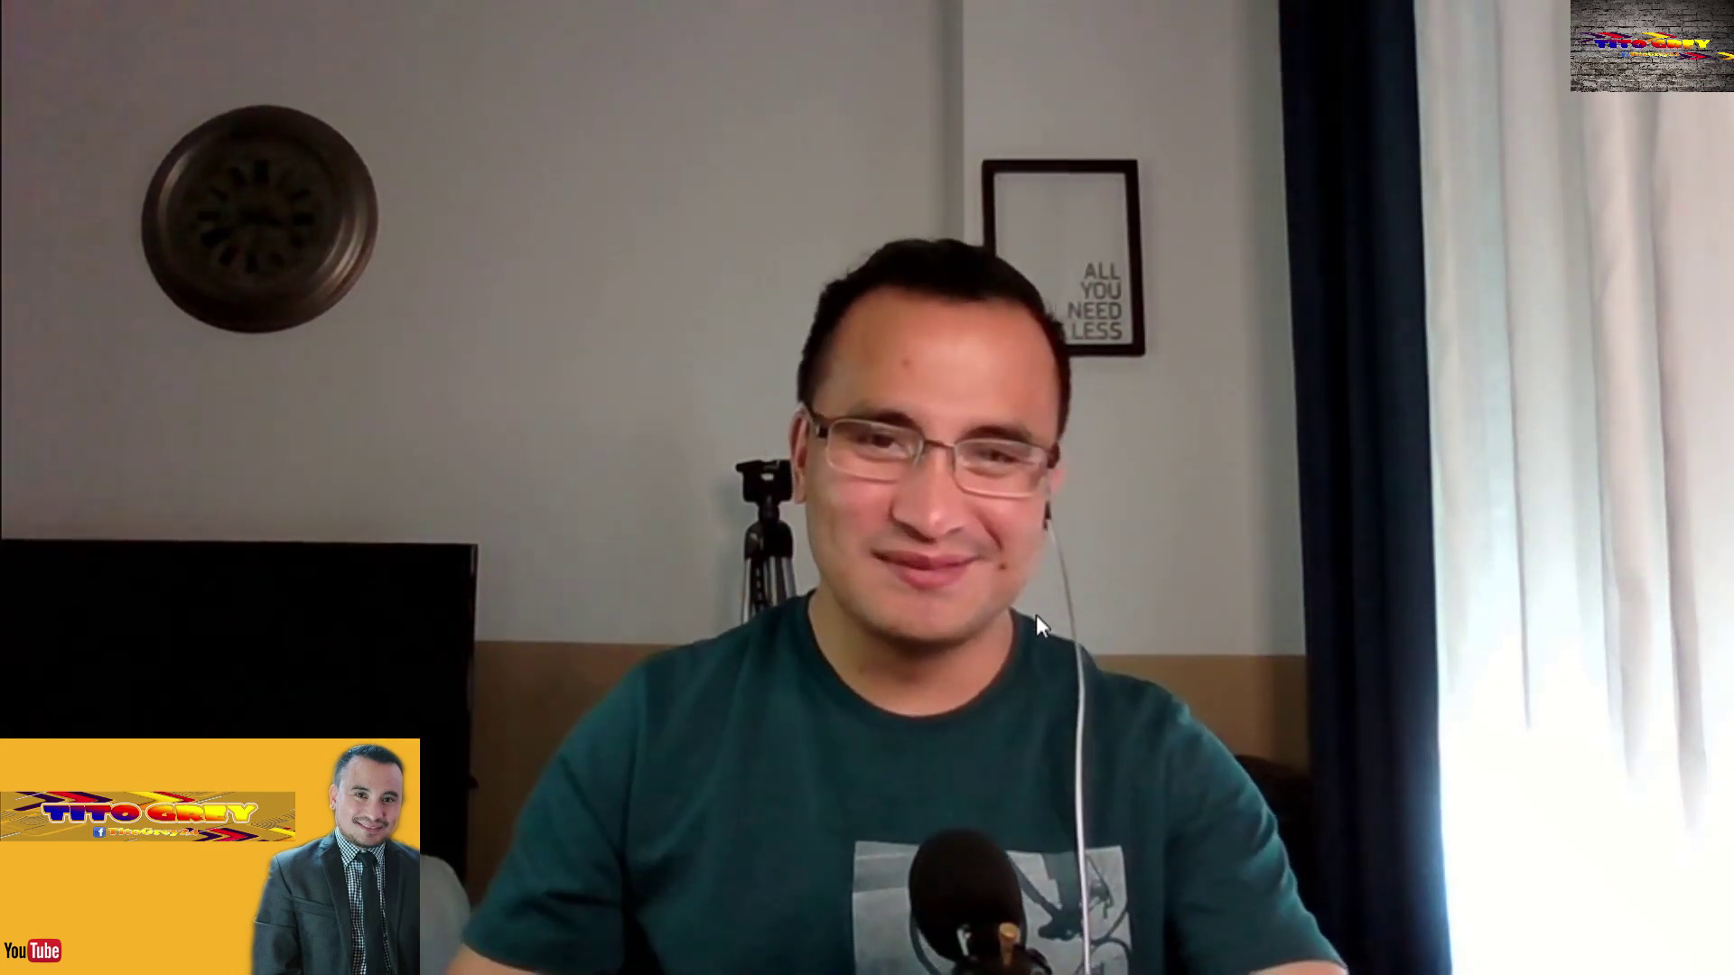
{"action": "key", "text": "F1"}
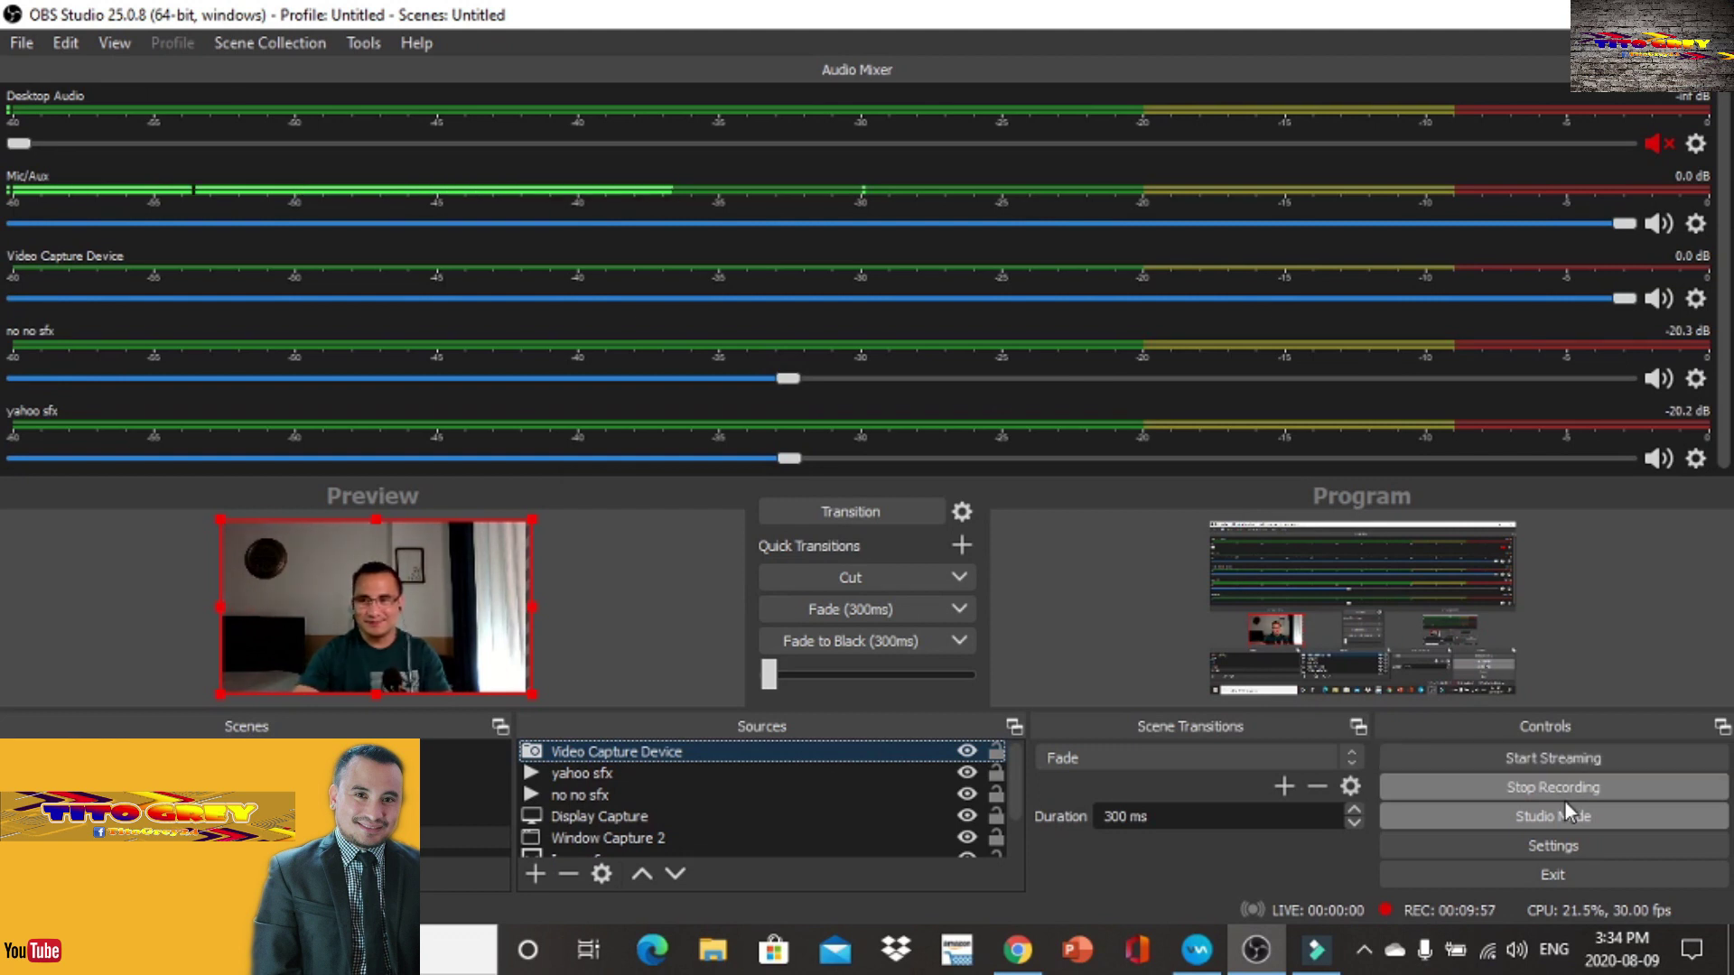